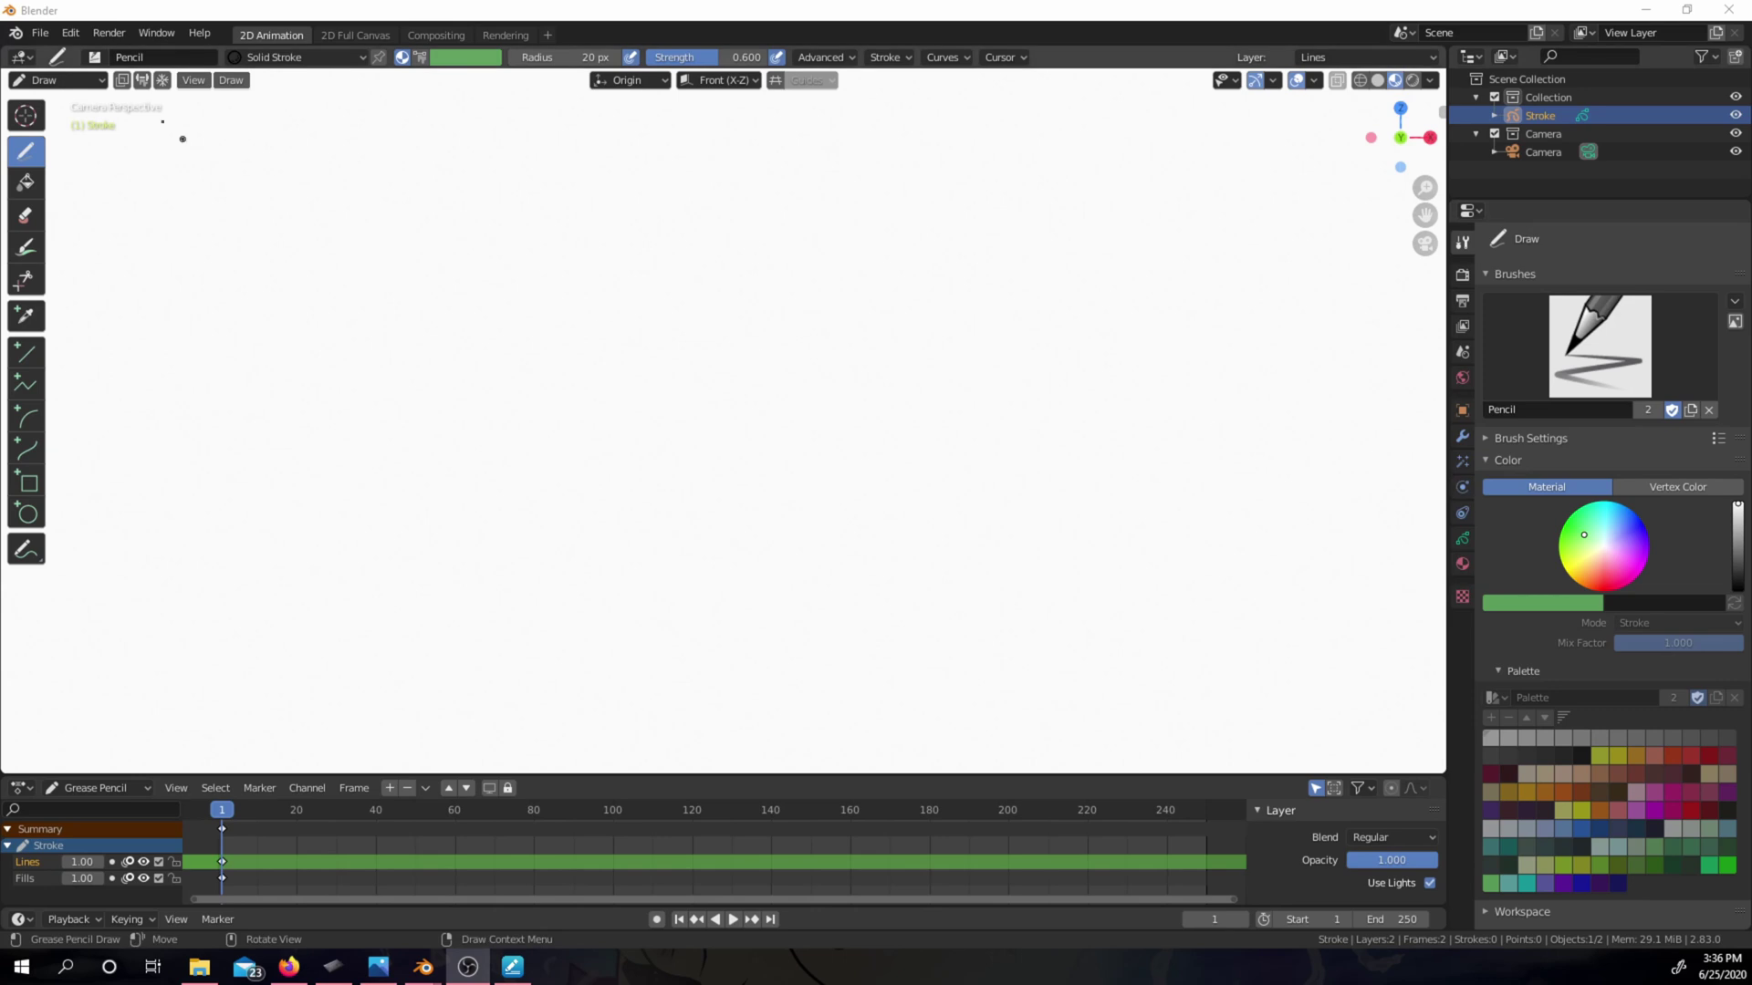
- Start a new 2D Animation file discarding old changes, then zoom out to front orthographic view
{"action": "left_click", "coordinate": [49, 31]}
{"action": "mouse_move", "coordinate": [63, 55]}
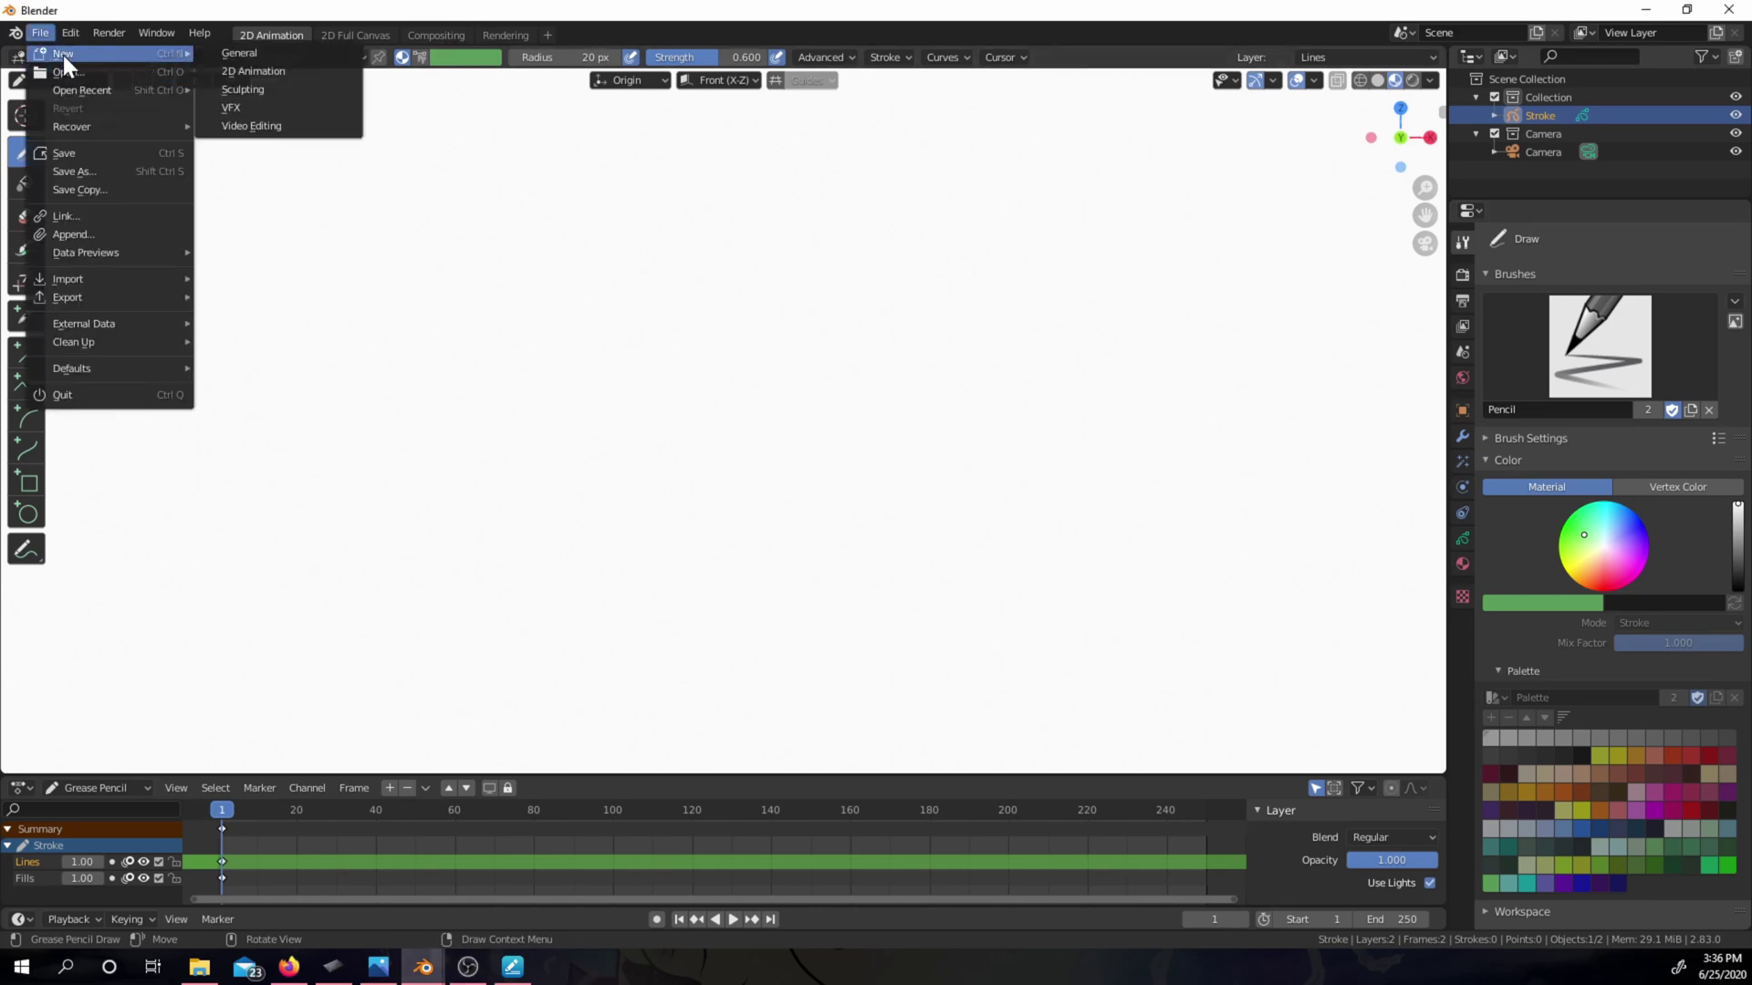
{"action": "left_click", "coordinate": [290, 70]}
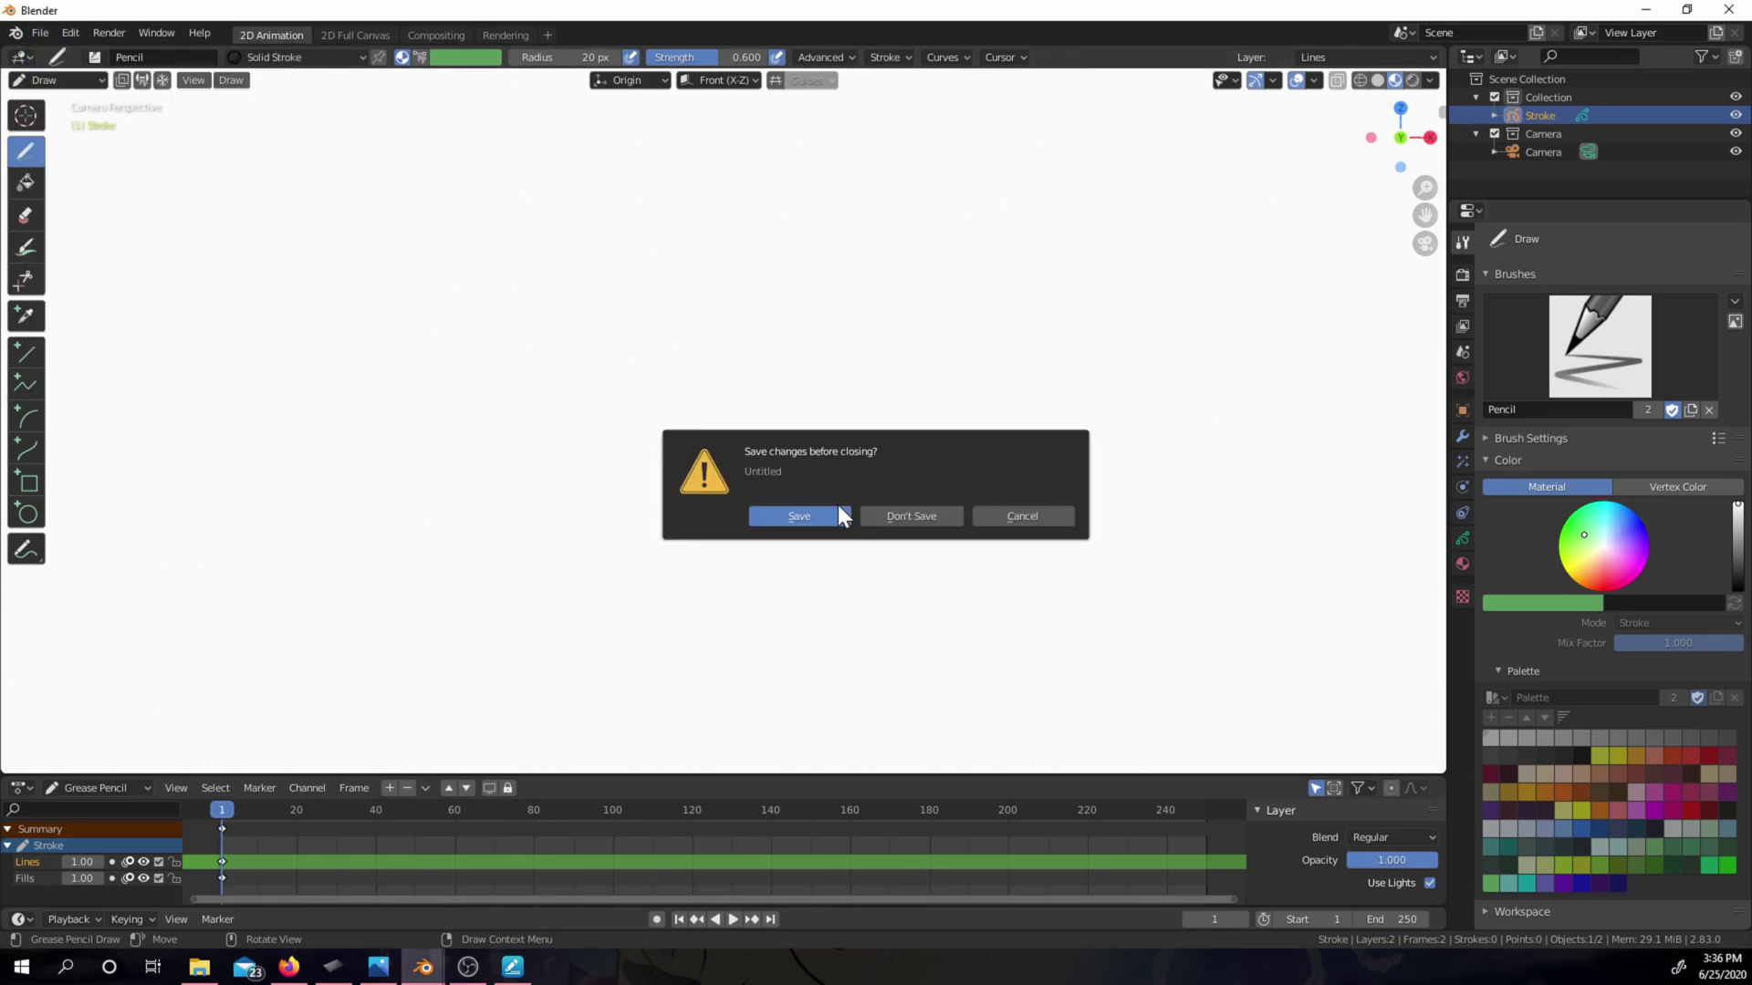
{"action": "left_click", "coordinate": [919, 513]}
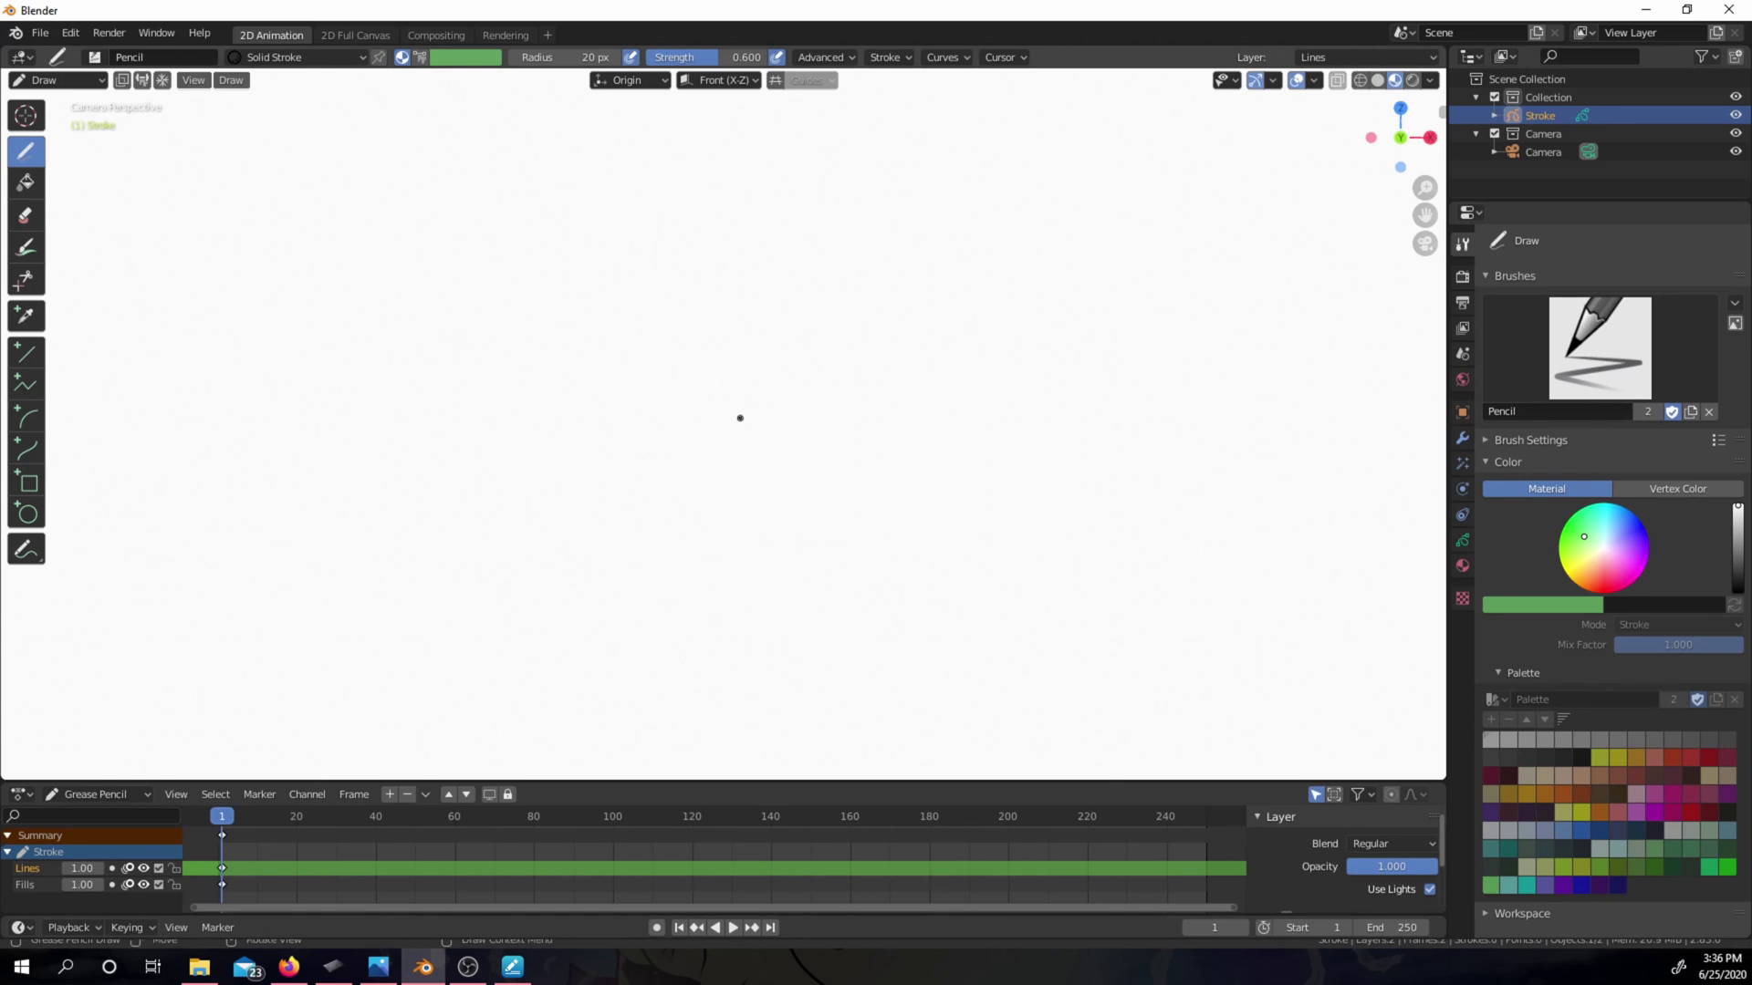
{"action": "scroll", "coordinate": [740, 418], "scroll_direction": "down", "scroll_amount": 5}
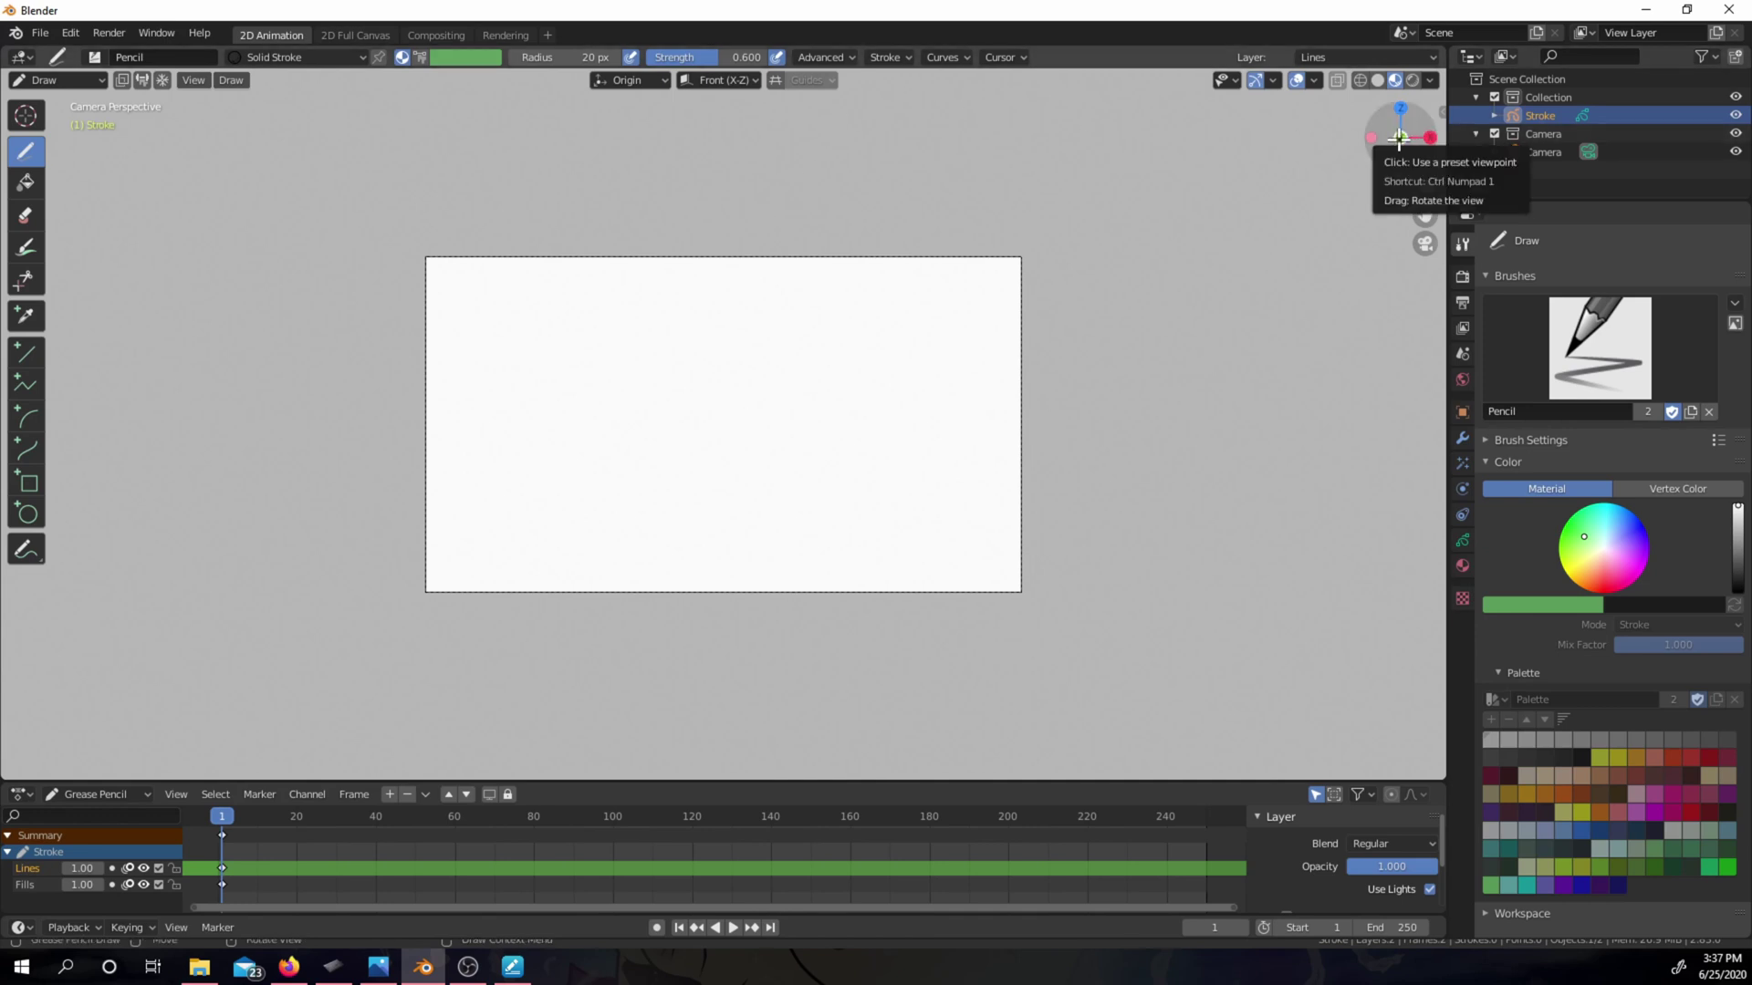
{"action": "key", "text": "KP_1"}
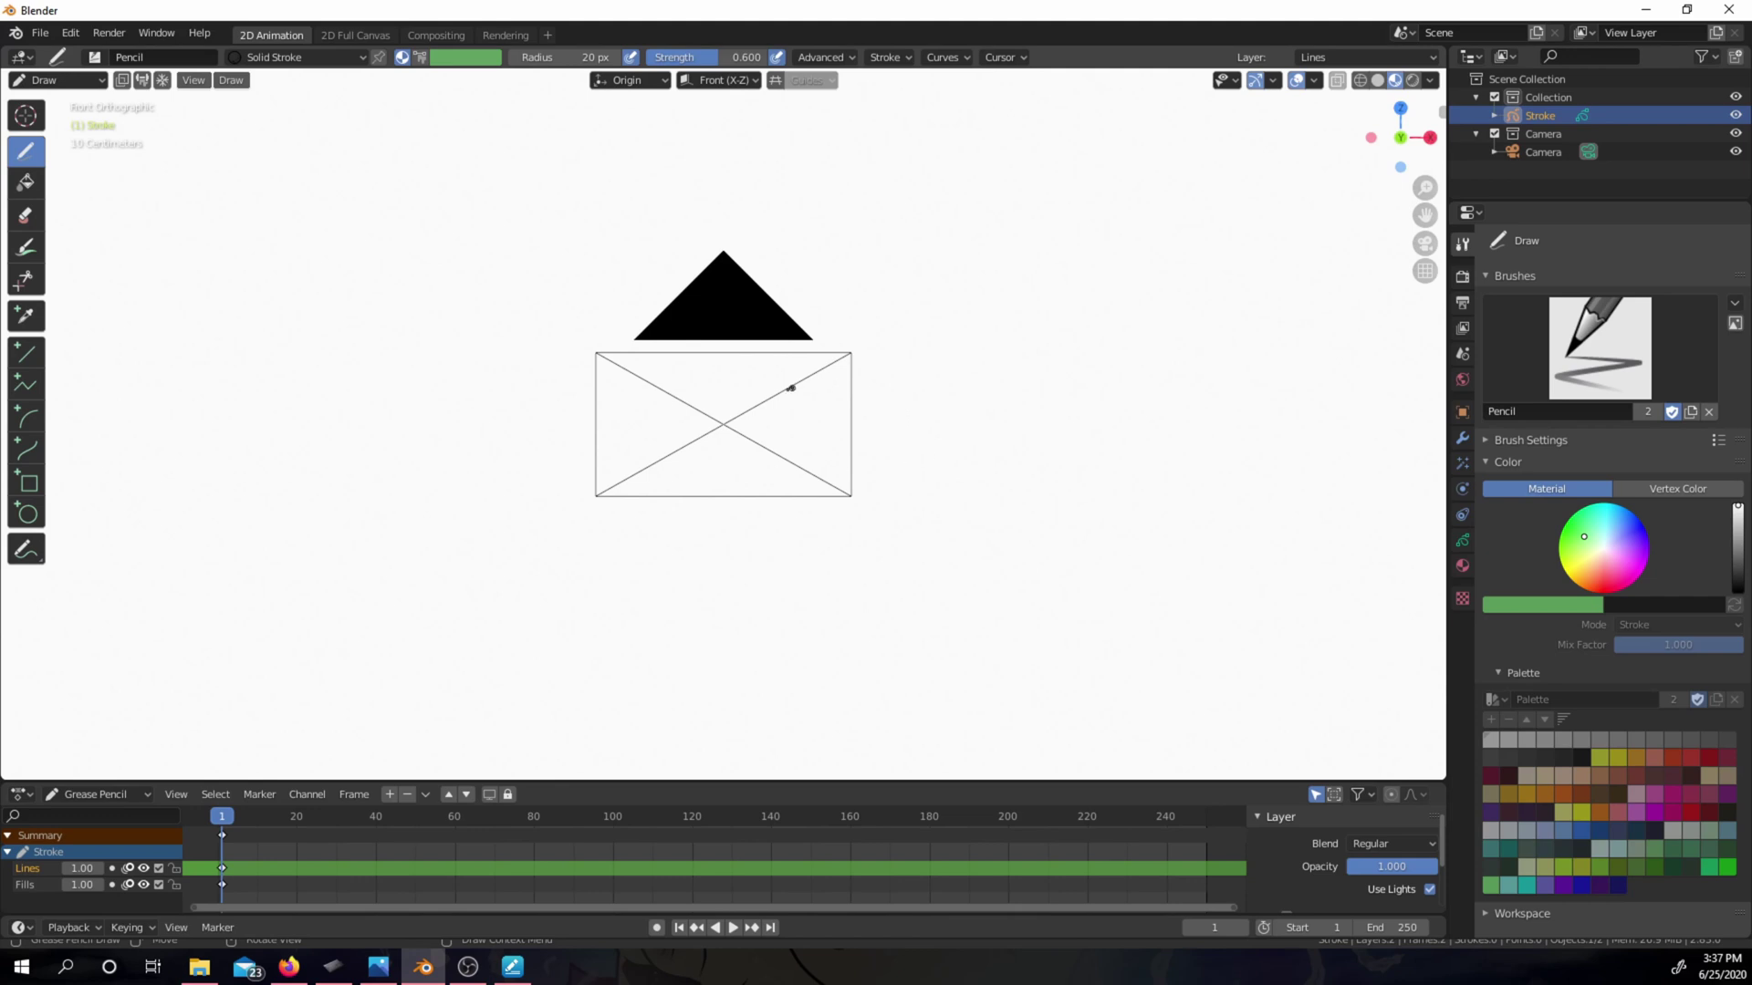
{"action": "left_click", "coordinate": [783, 463]}
{"action": "middle_click_drag", "start_coordinate": [606, 582], "coordinate": [705, 519]}
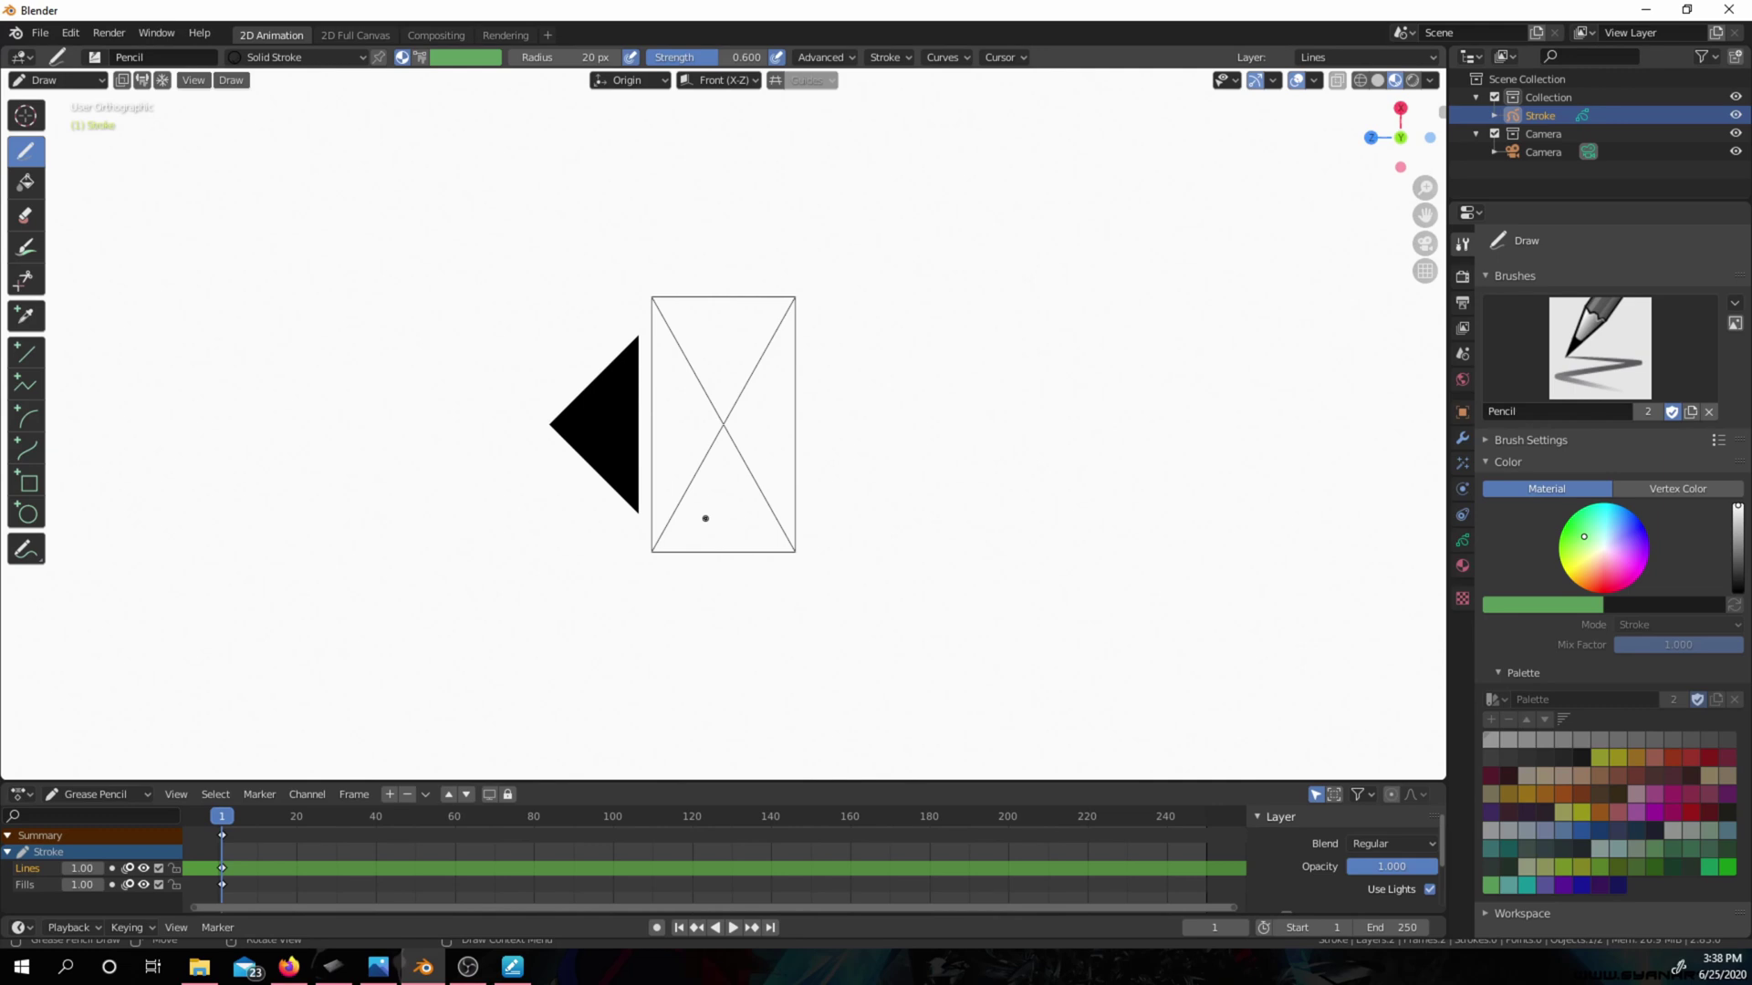
{"action": "key", "text": "shift"}
{"action": "key", "text": "shift+KP_6"}
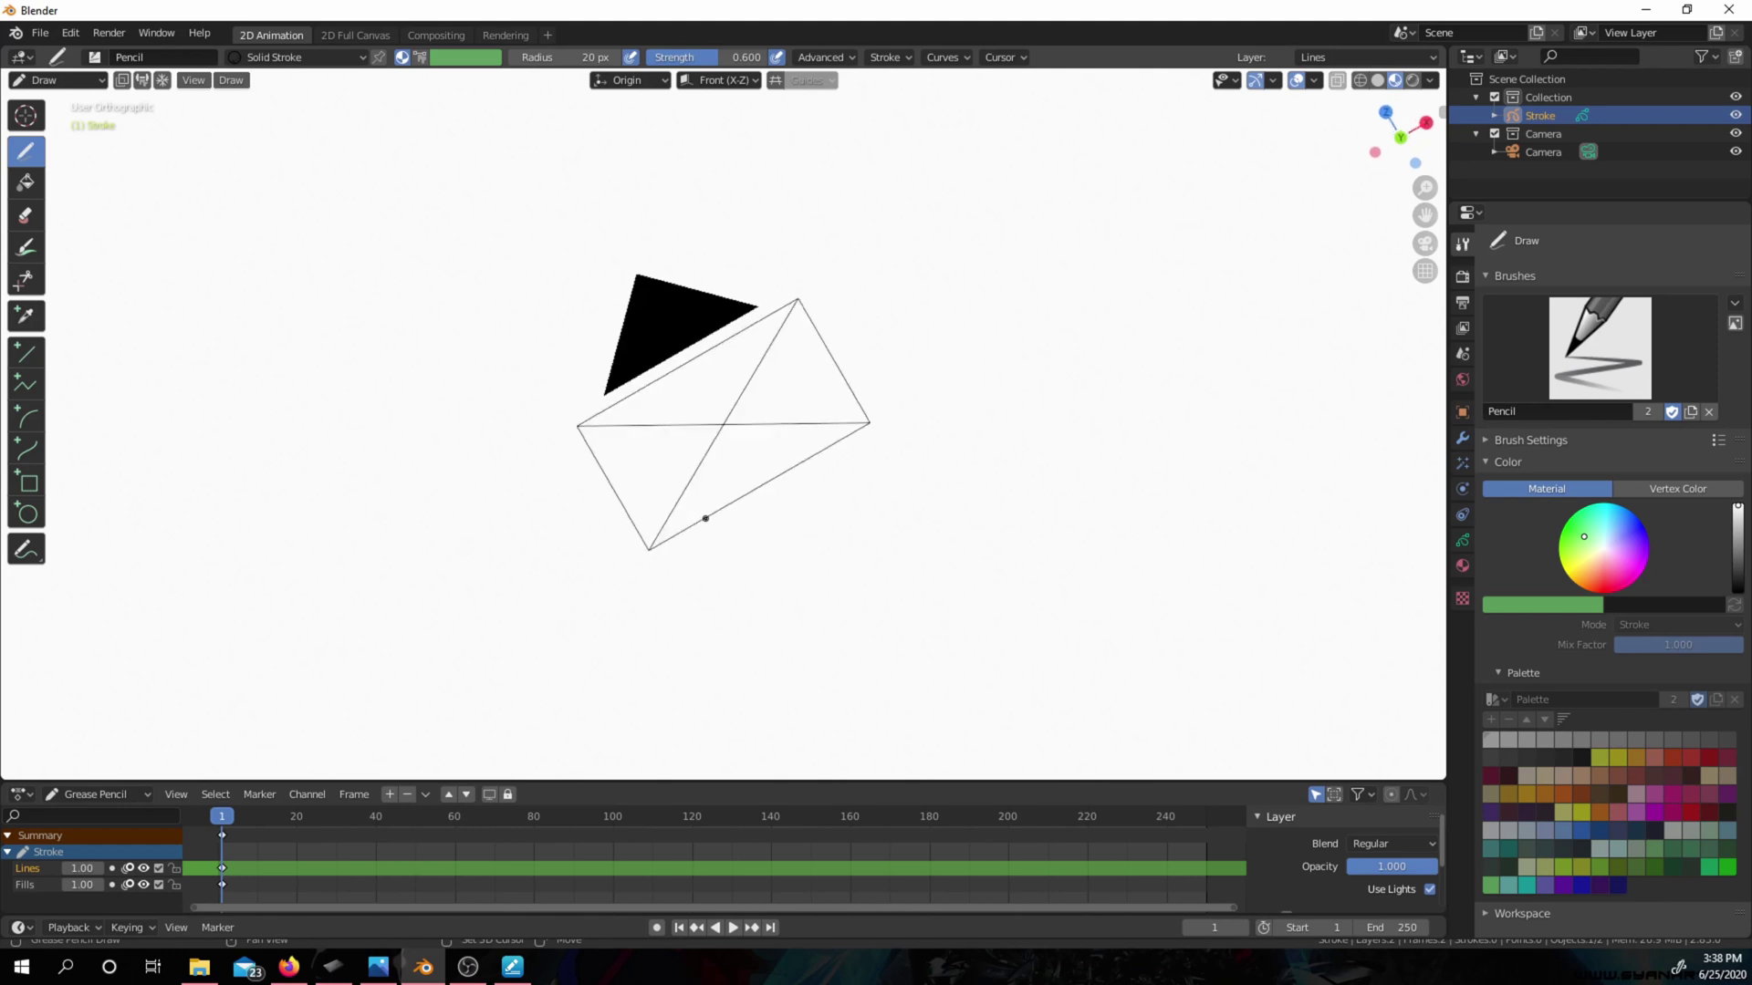
{"action": "key", "text": "shift+KP_4"}
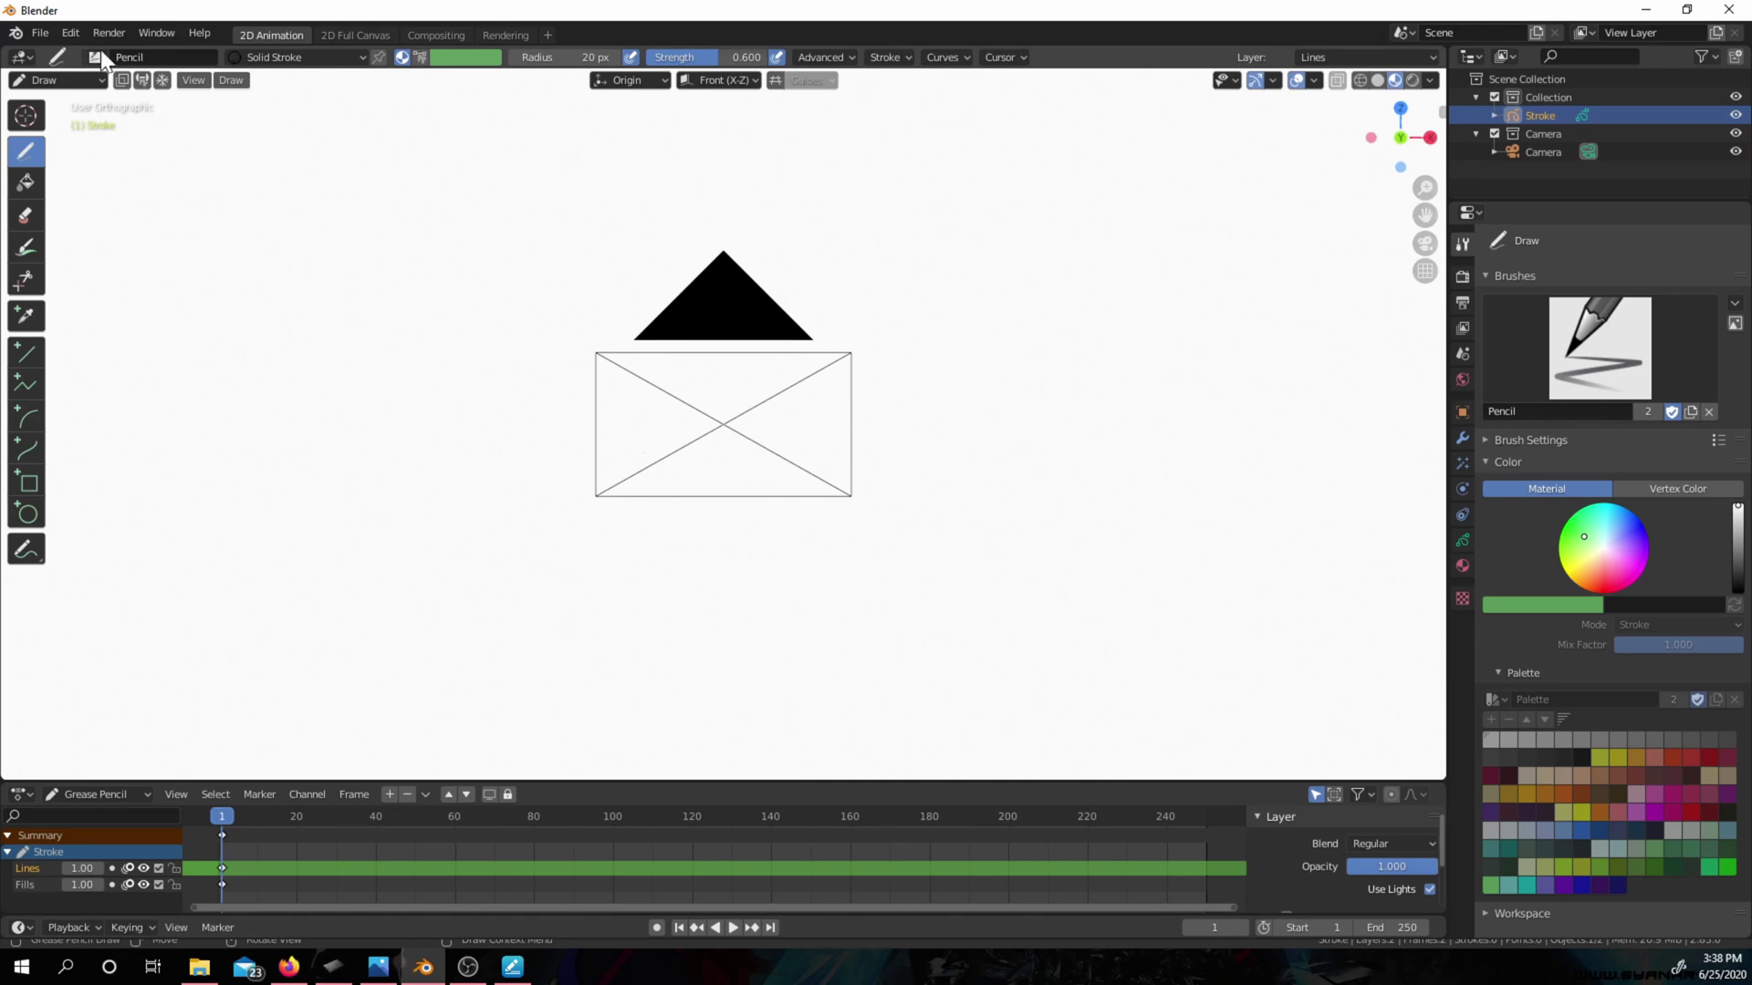
- Open Blender Preferences, then centre and enlarge its window
{"action": "left_click", "coordinate": [80, 34]}
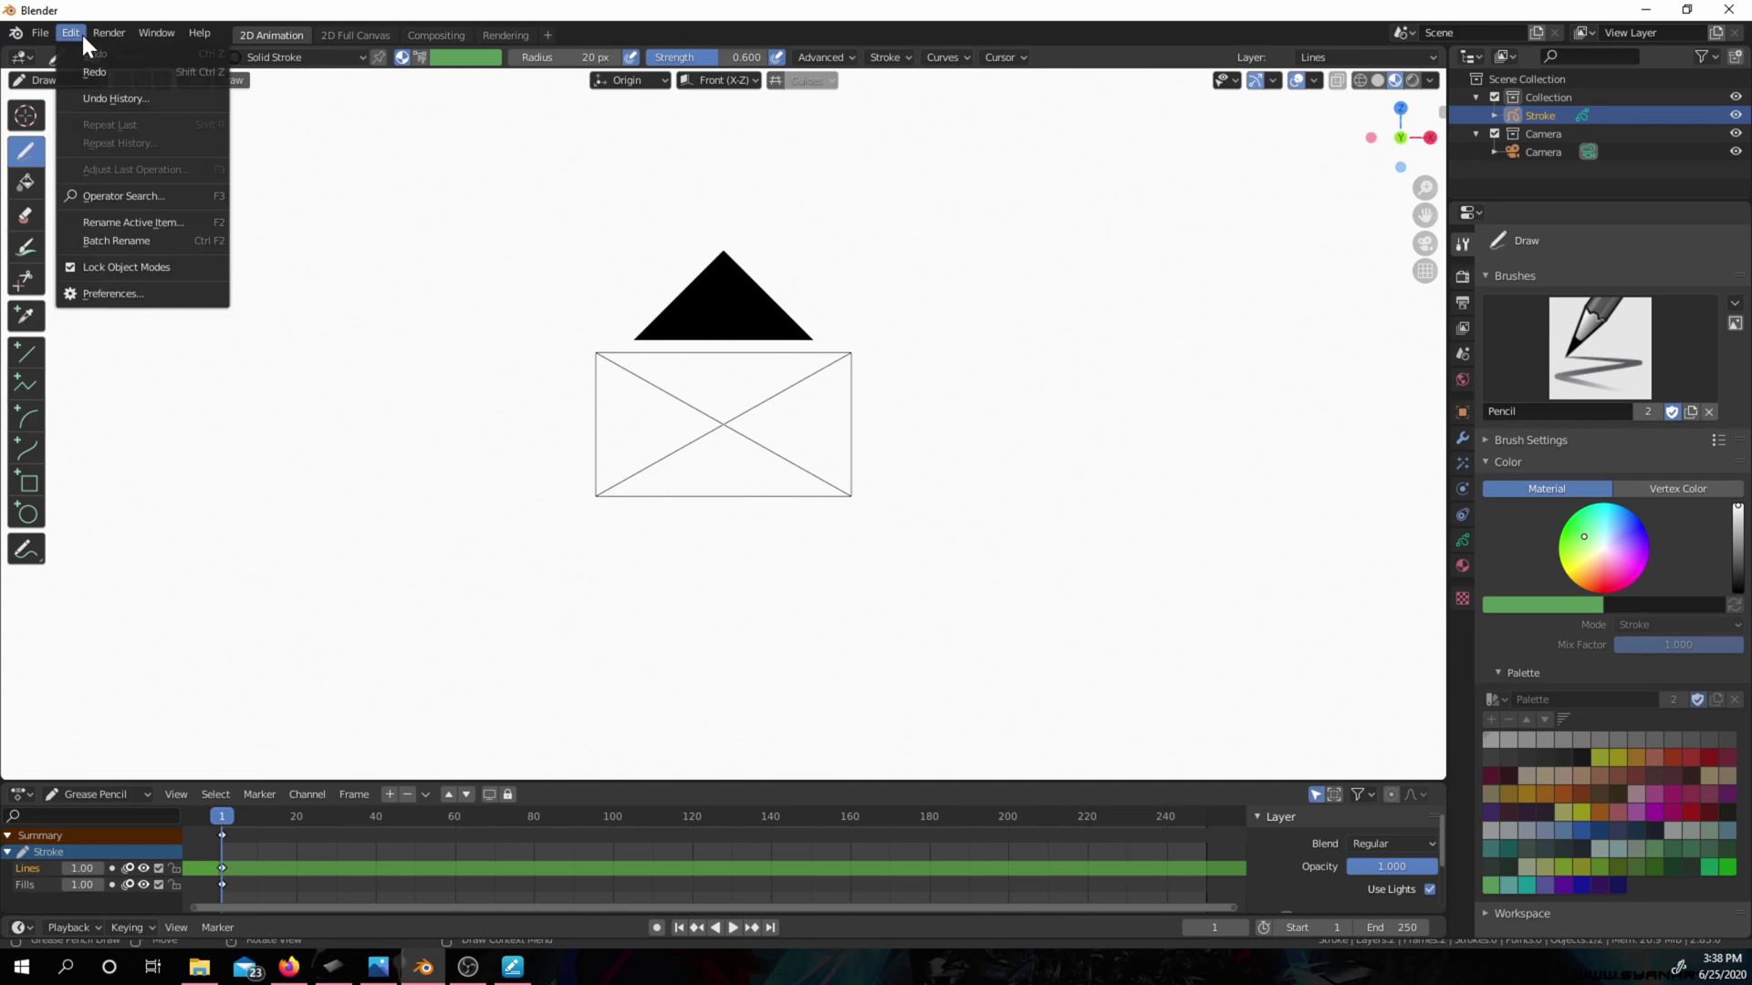
{"action": "left_click", "coordinate": [152, 293]}
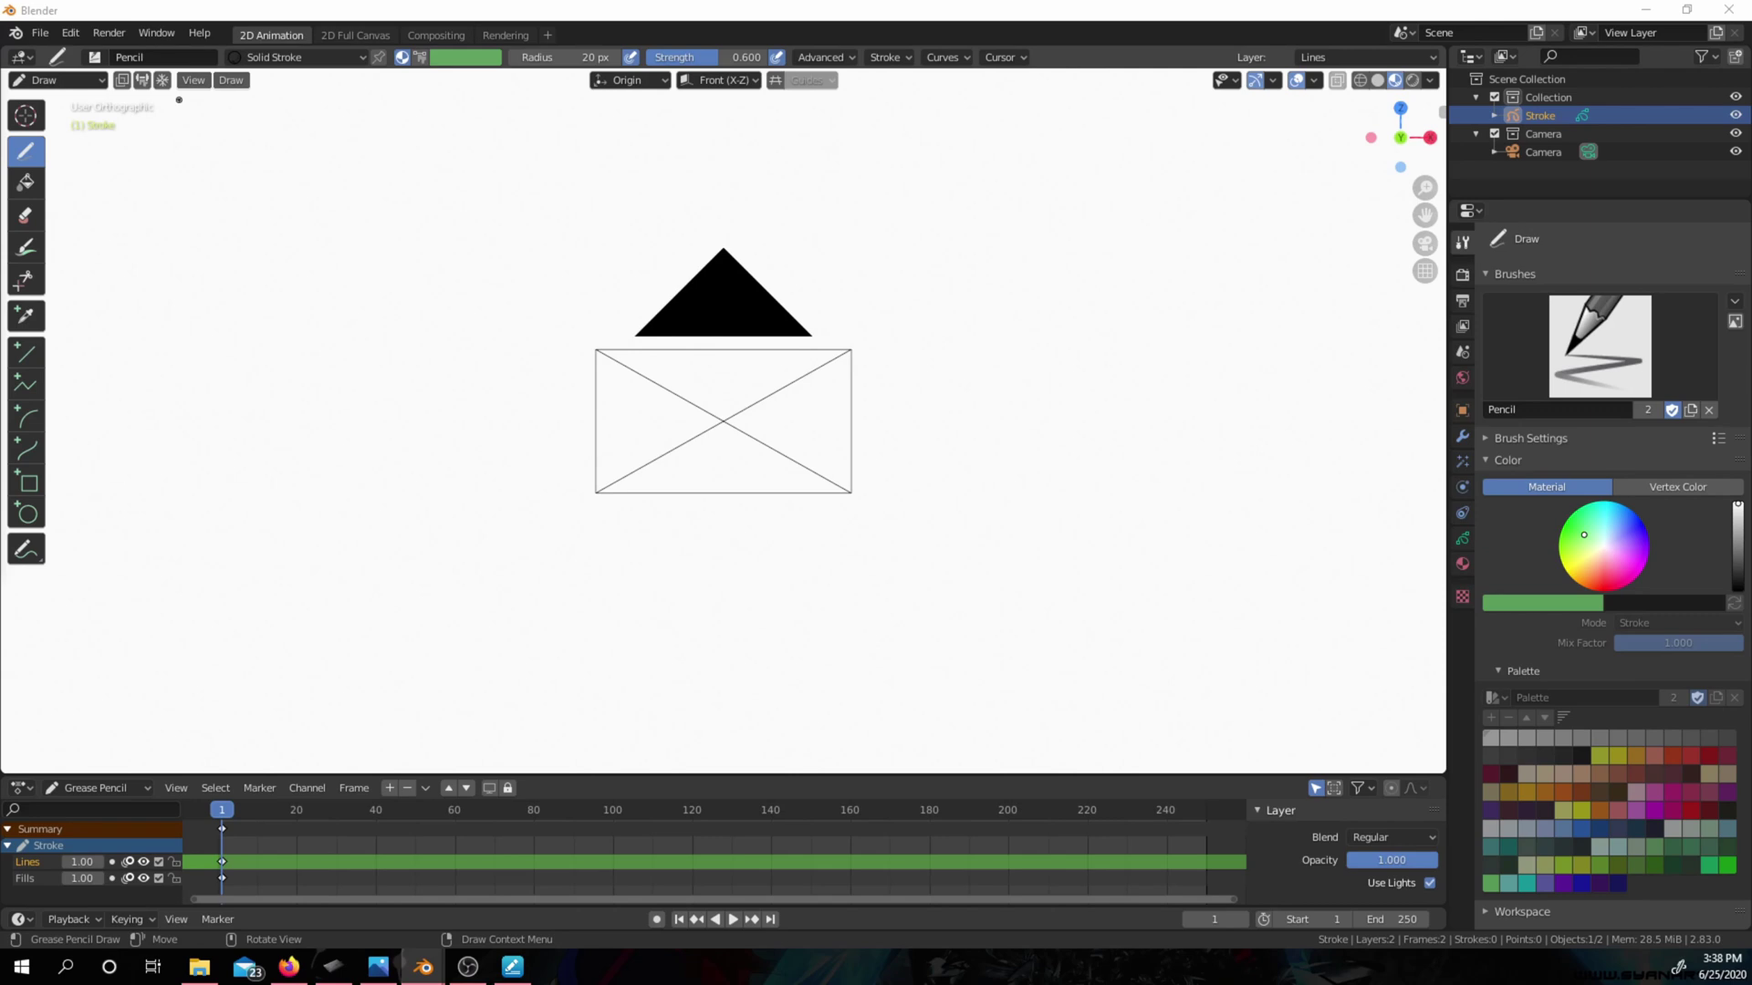
{"action": "key", "text": "ctrl+comma"}
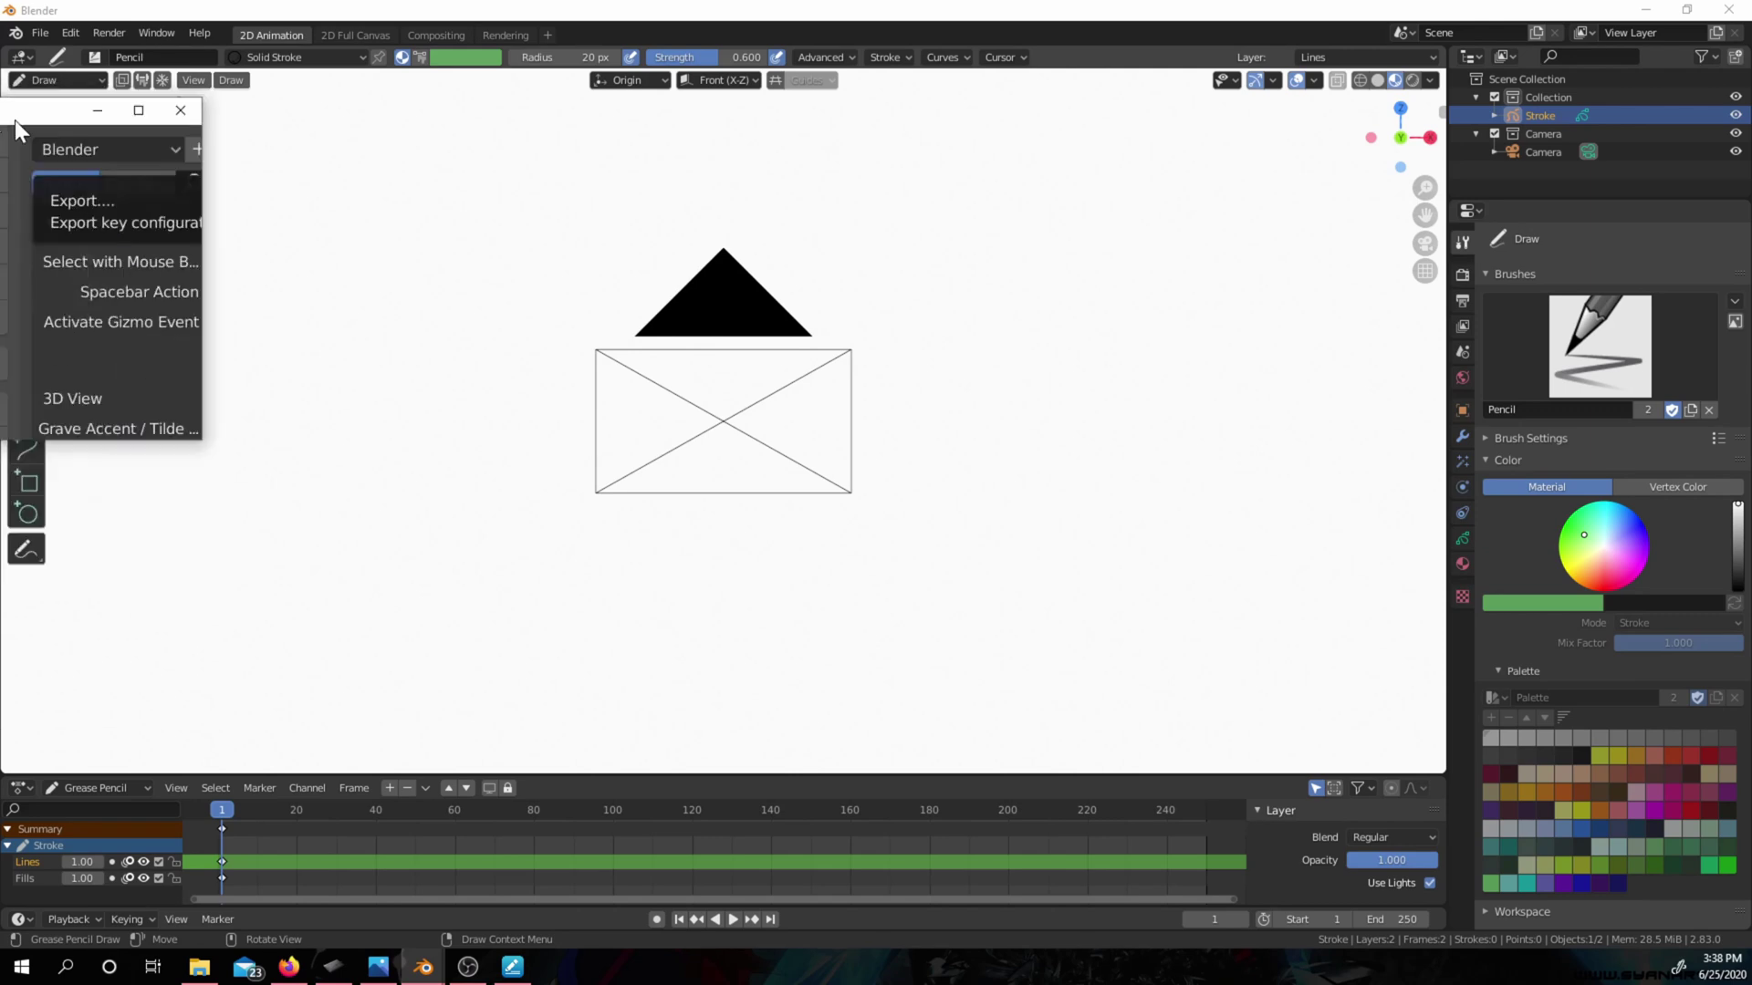
{"action": "left_click_drag", "start_coordinate": [14, 119], "coordinate": [812, 167]}
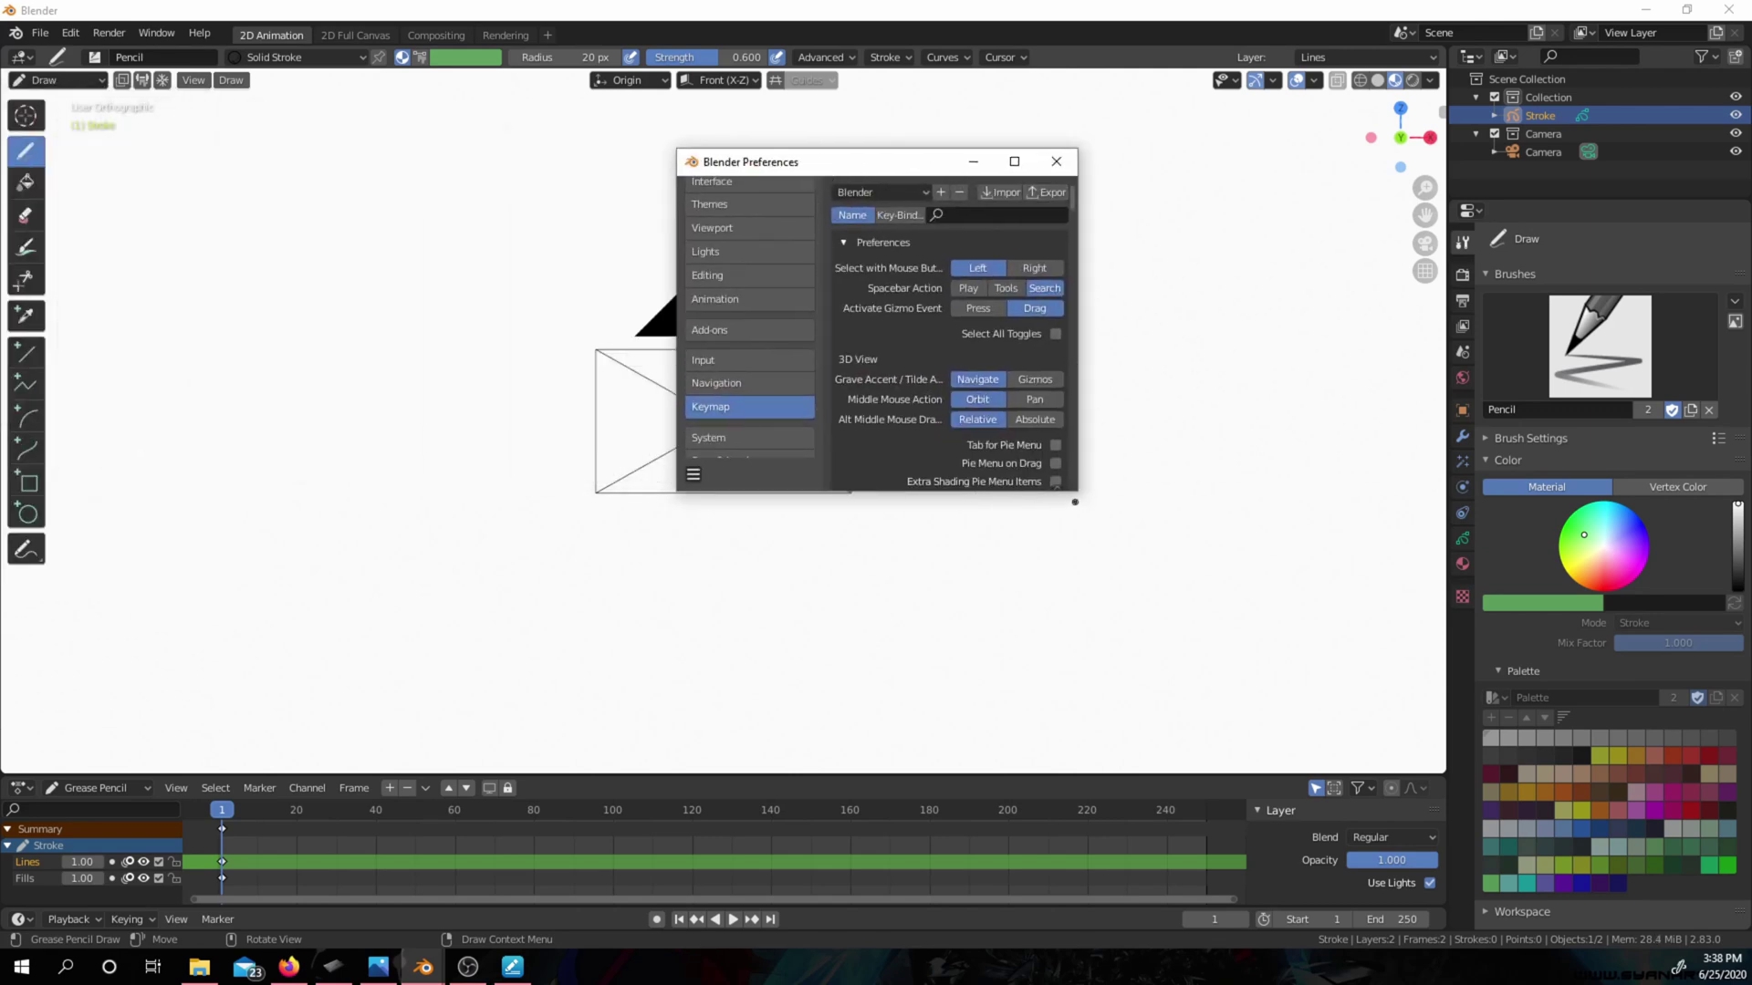
{"action": "left_click_drag", "start_coordinate": [1075, 491], "coordinate": [1378, 755]}
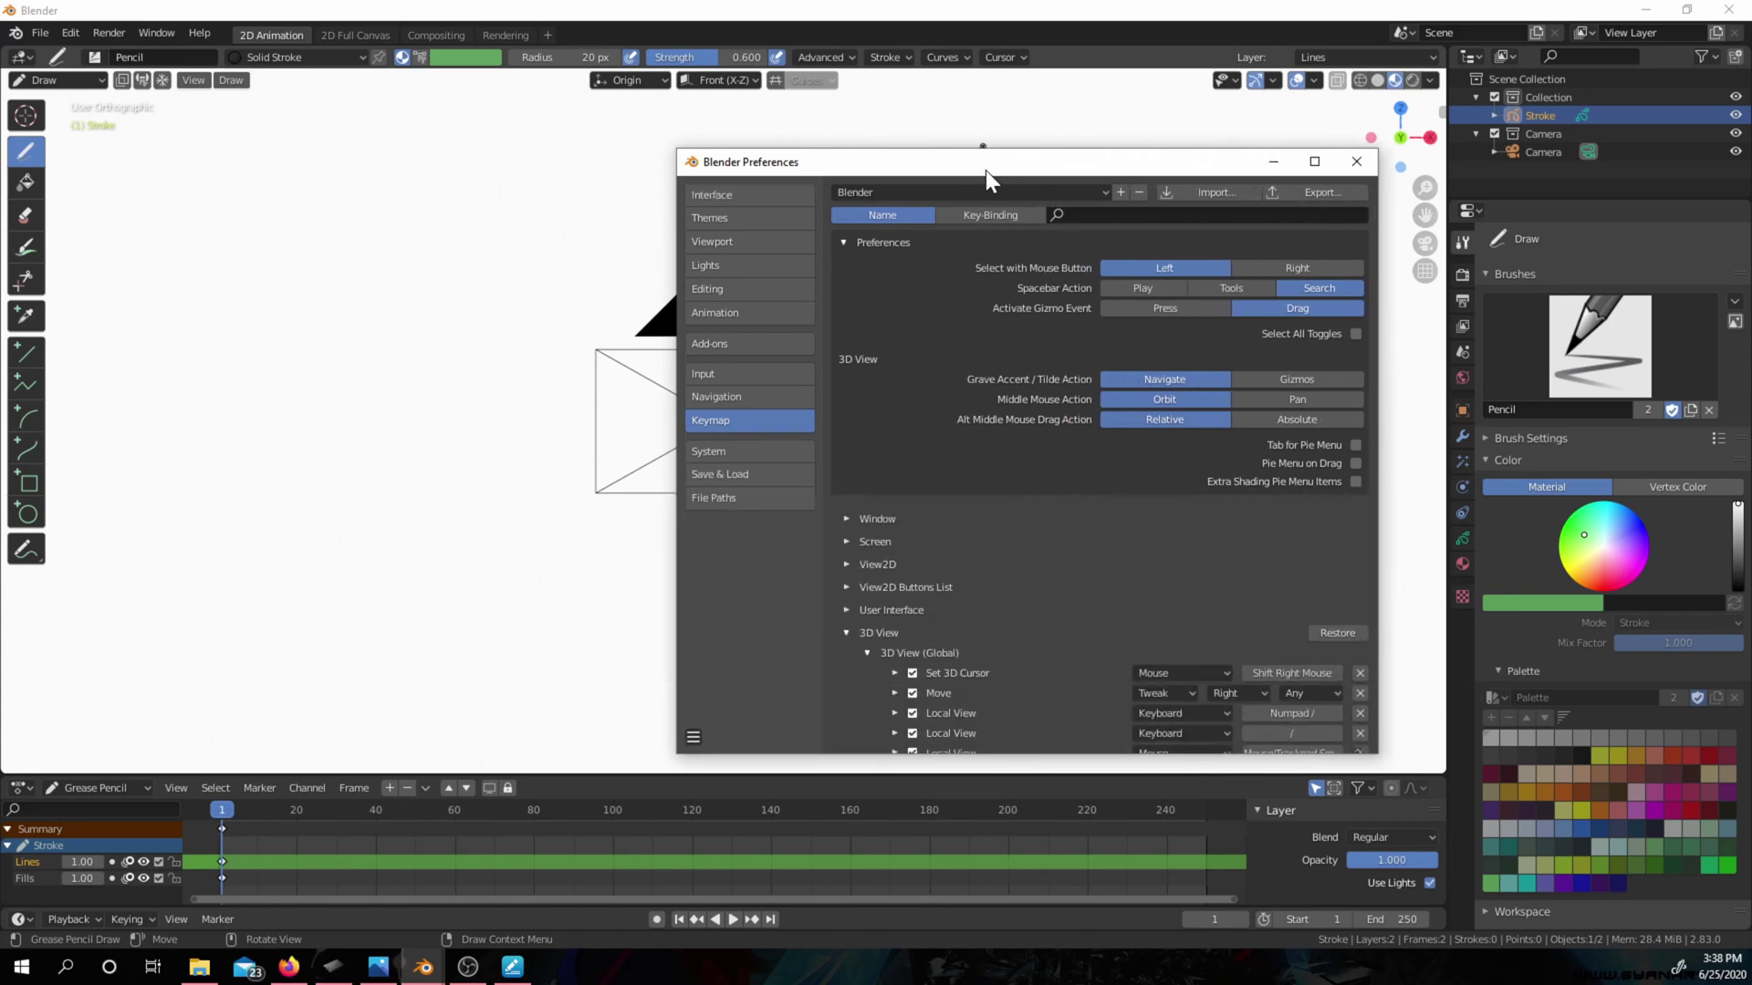
{"action": "left_click_drag", "start_coordinate": [986, 170], "coordinate": [888, 169]}
- In Keymap, expand 3D View > 3D View (Global) and scroll to View Roll
{"action": "left_click", "coordinate": [650, 193]}
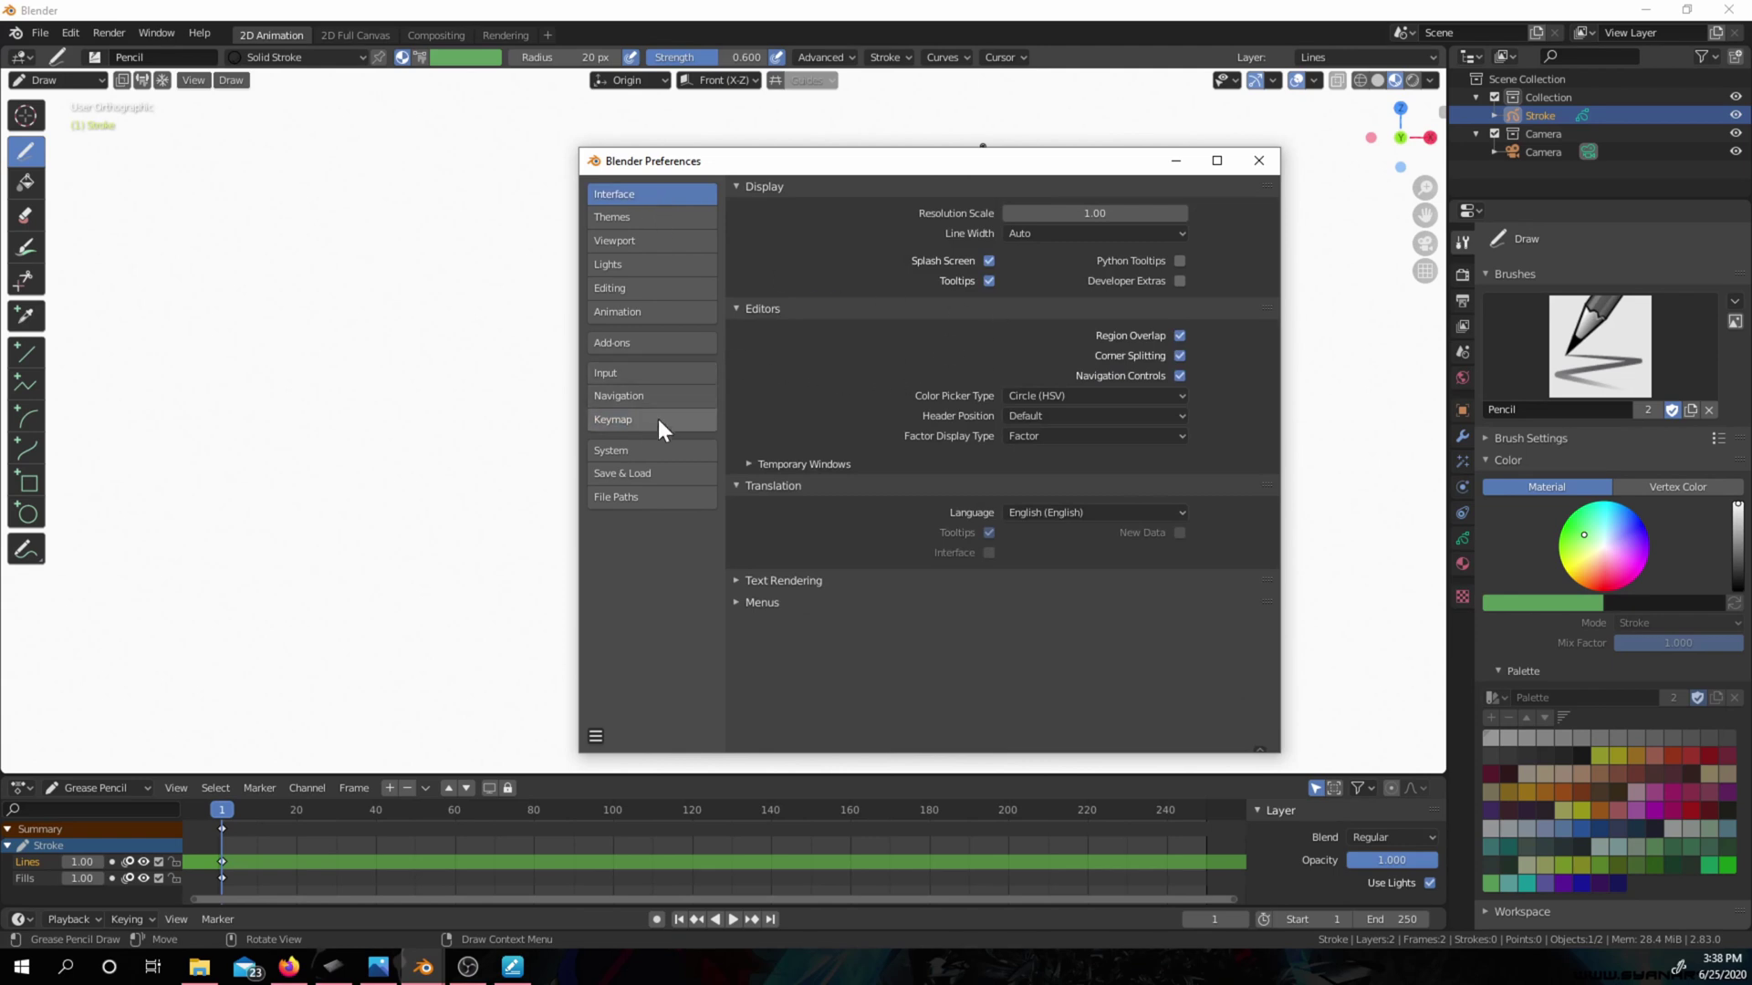
{"action": "left_click", "coordinate": [610, 421]}
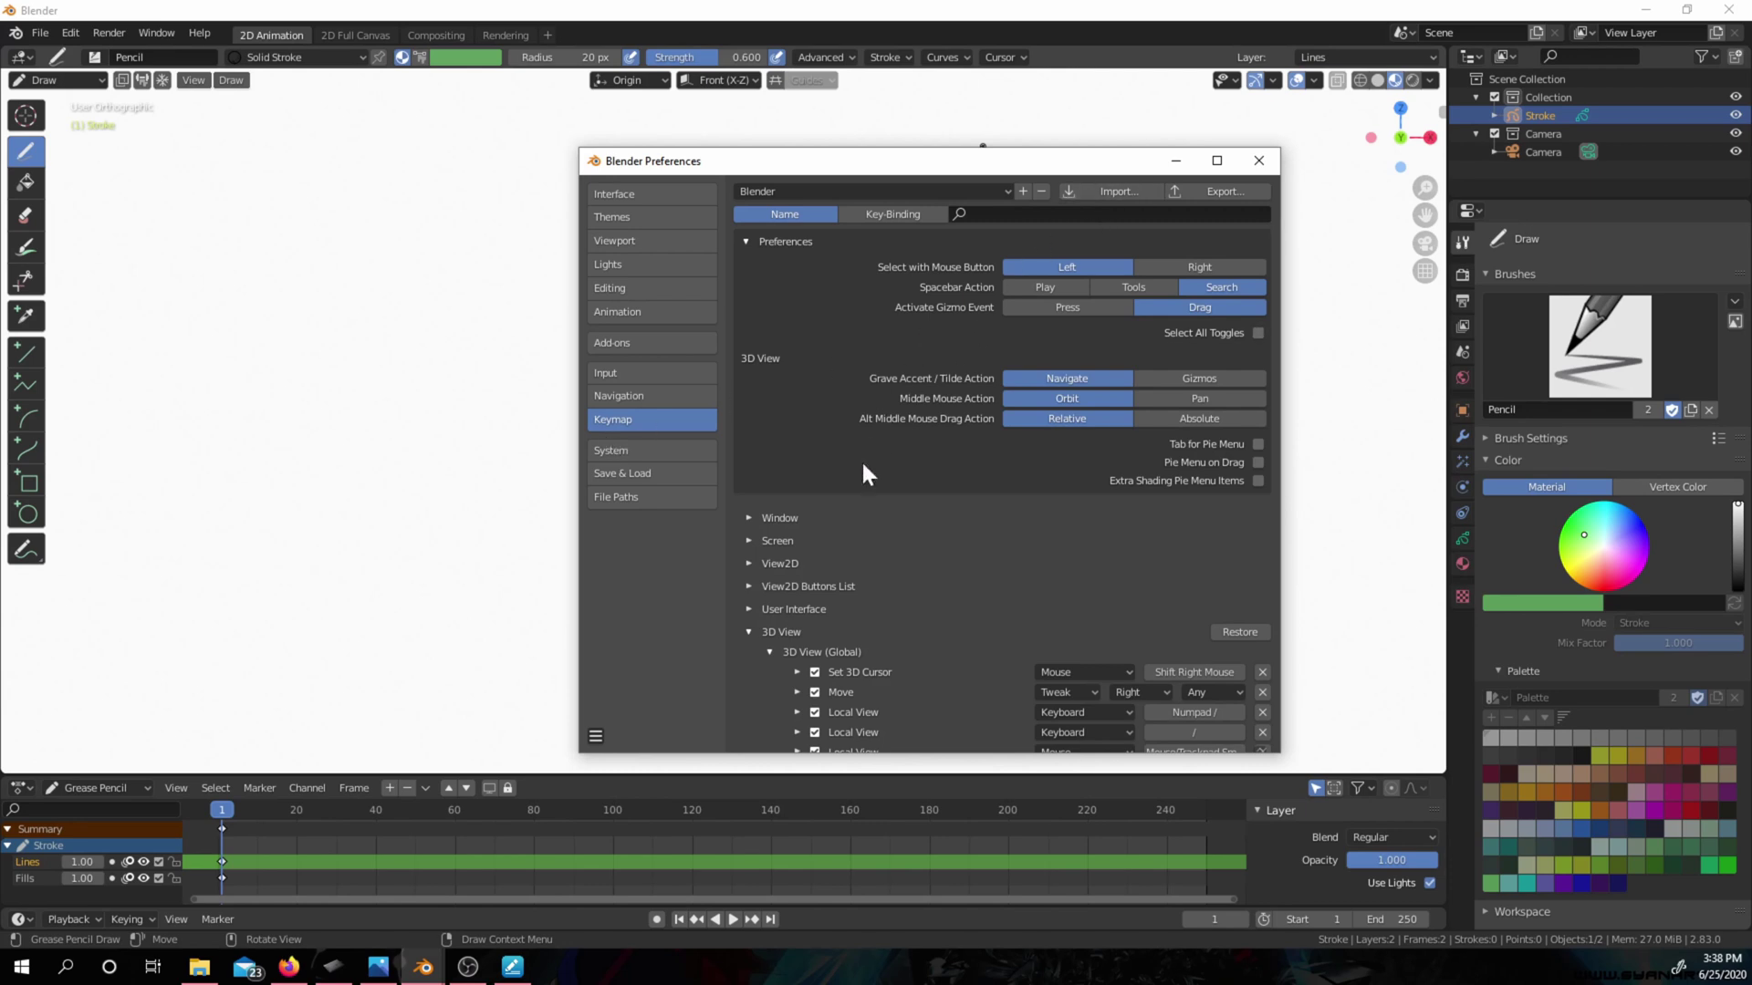
{"action": "scroll", "coordinate": [822, 547], "scroll_direction": "down", "scroll_amount": 2}
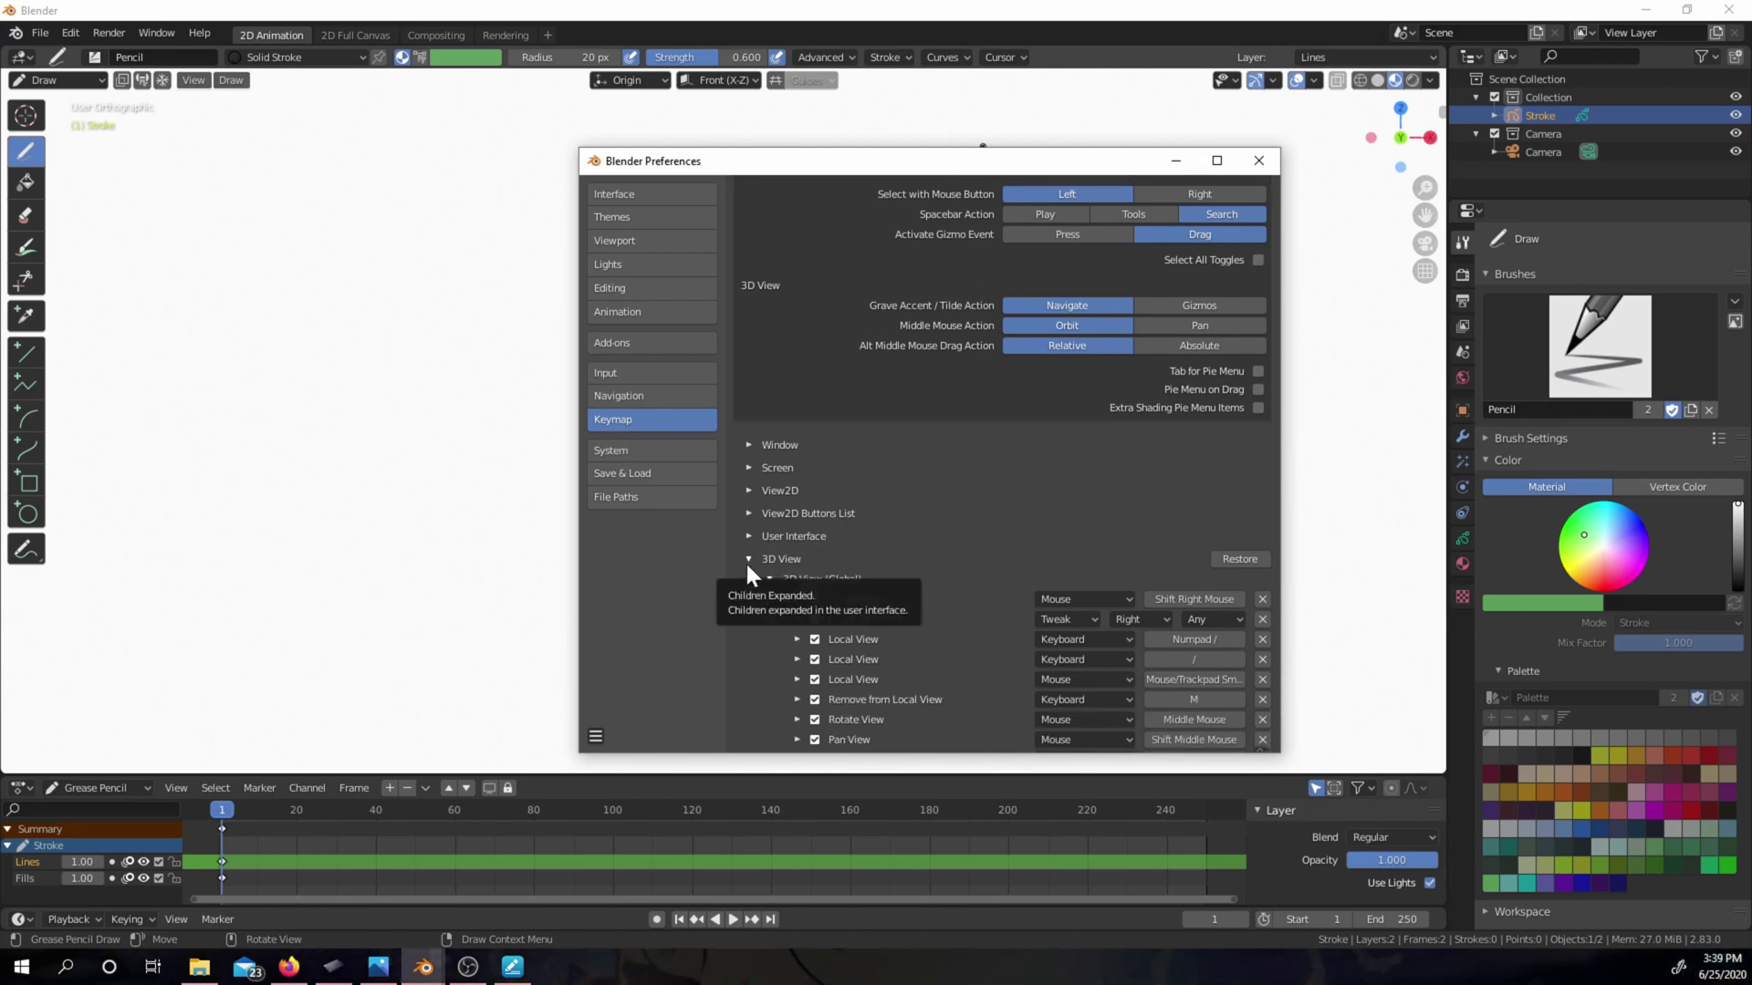
{"action": "left_click", "coordinate": [744, 561]}
{"action": "left_click", "coordinate": [747, 564]}
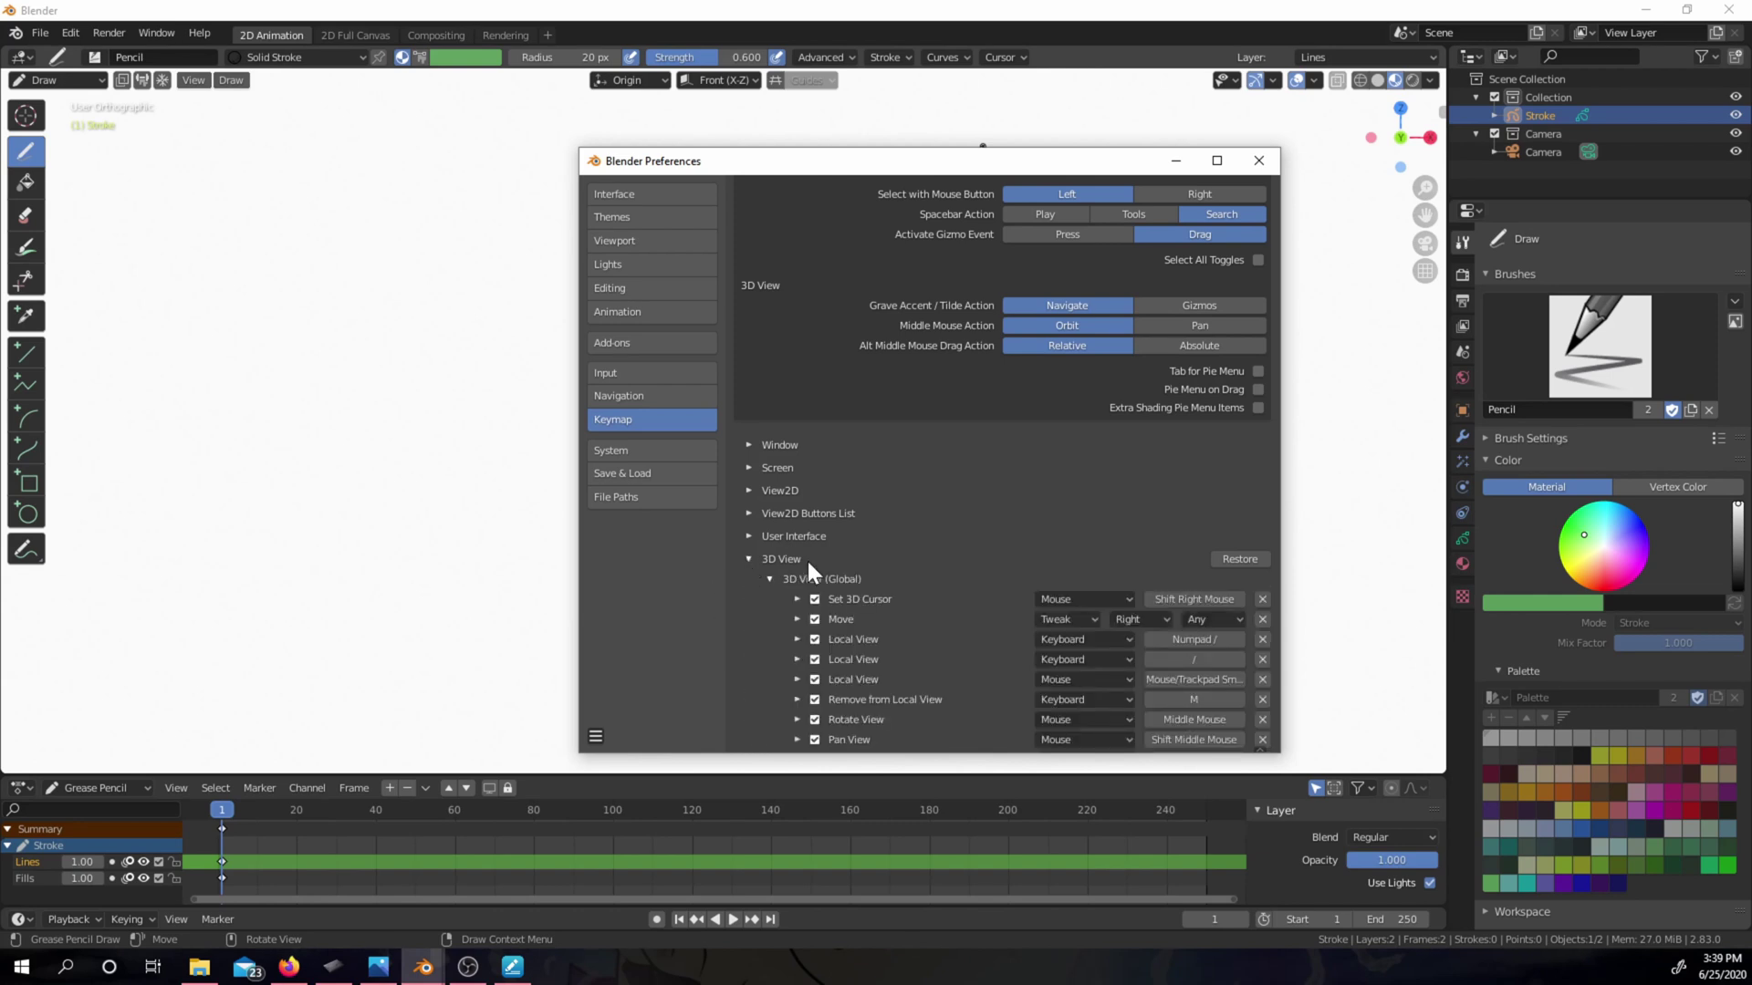
{"action": "scroll", "coordinate": [807, 561], "scroll_direction": "down", "scroll_amount": 2}
{"action": "left_click", "coordinate": [775, 507]}
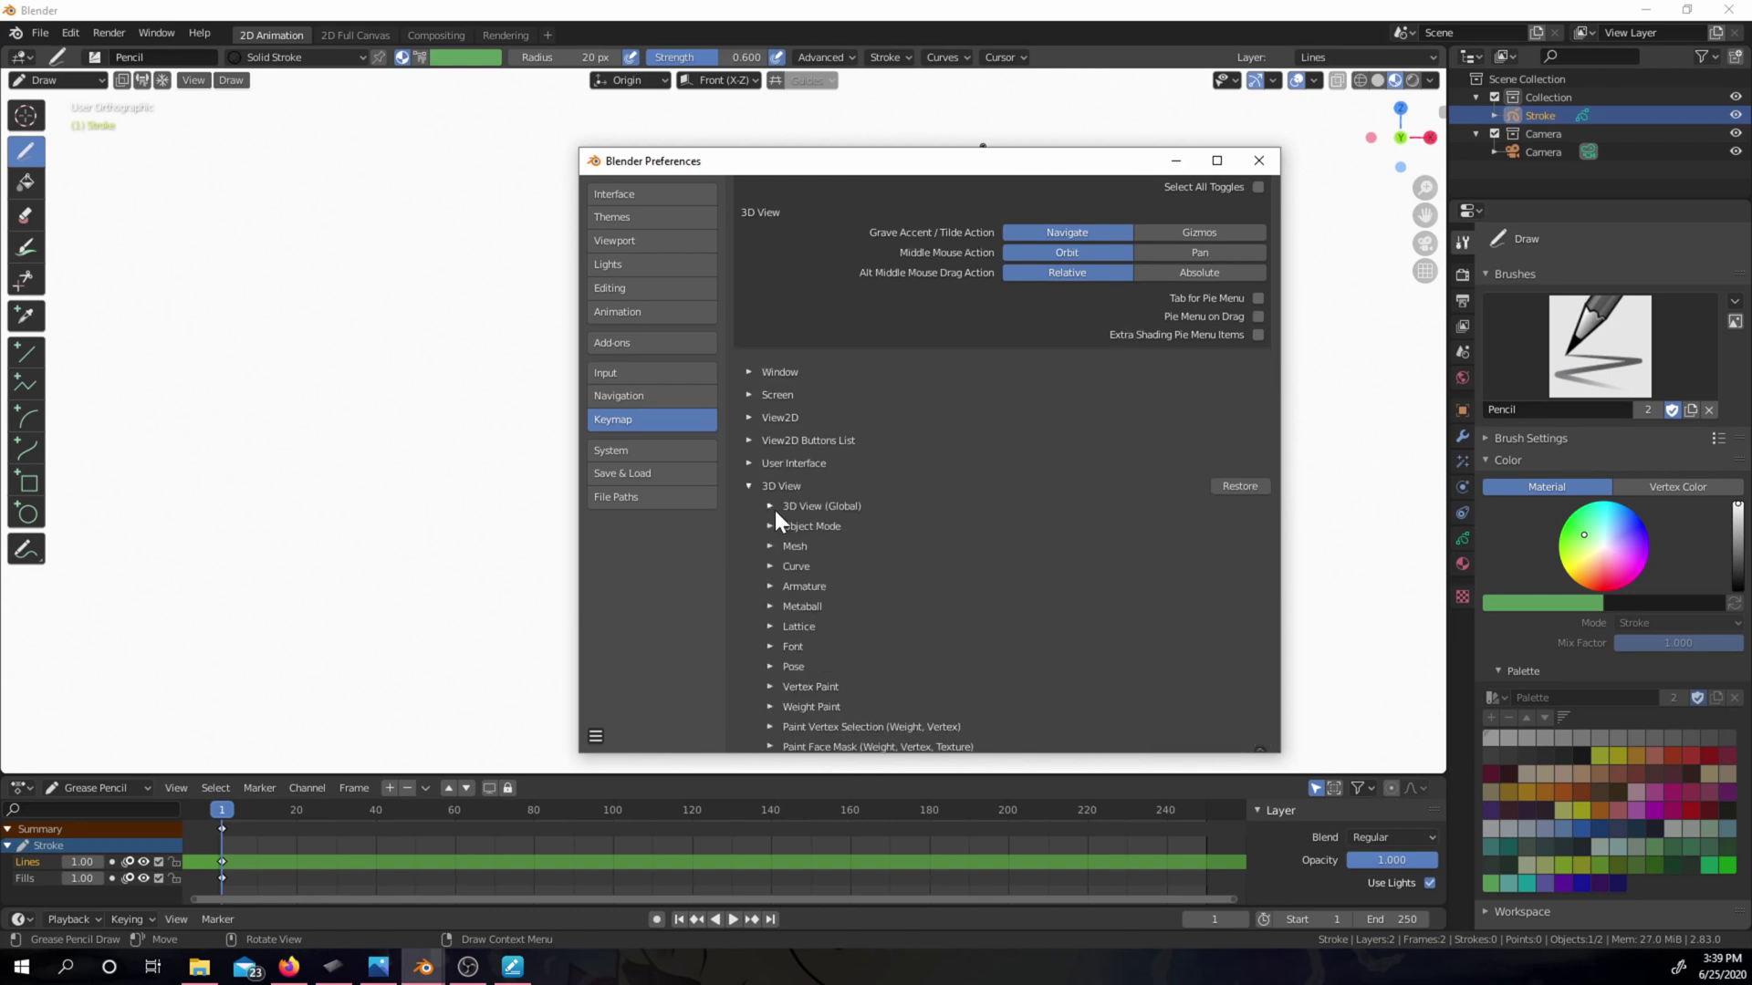
{"action": "left_click", "coordinate": [774, 509]}
{"action": "scroll", "coordinate": [897, 553], "scroll_direction": "down", "scroll_amount": 15}
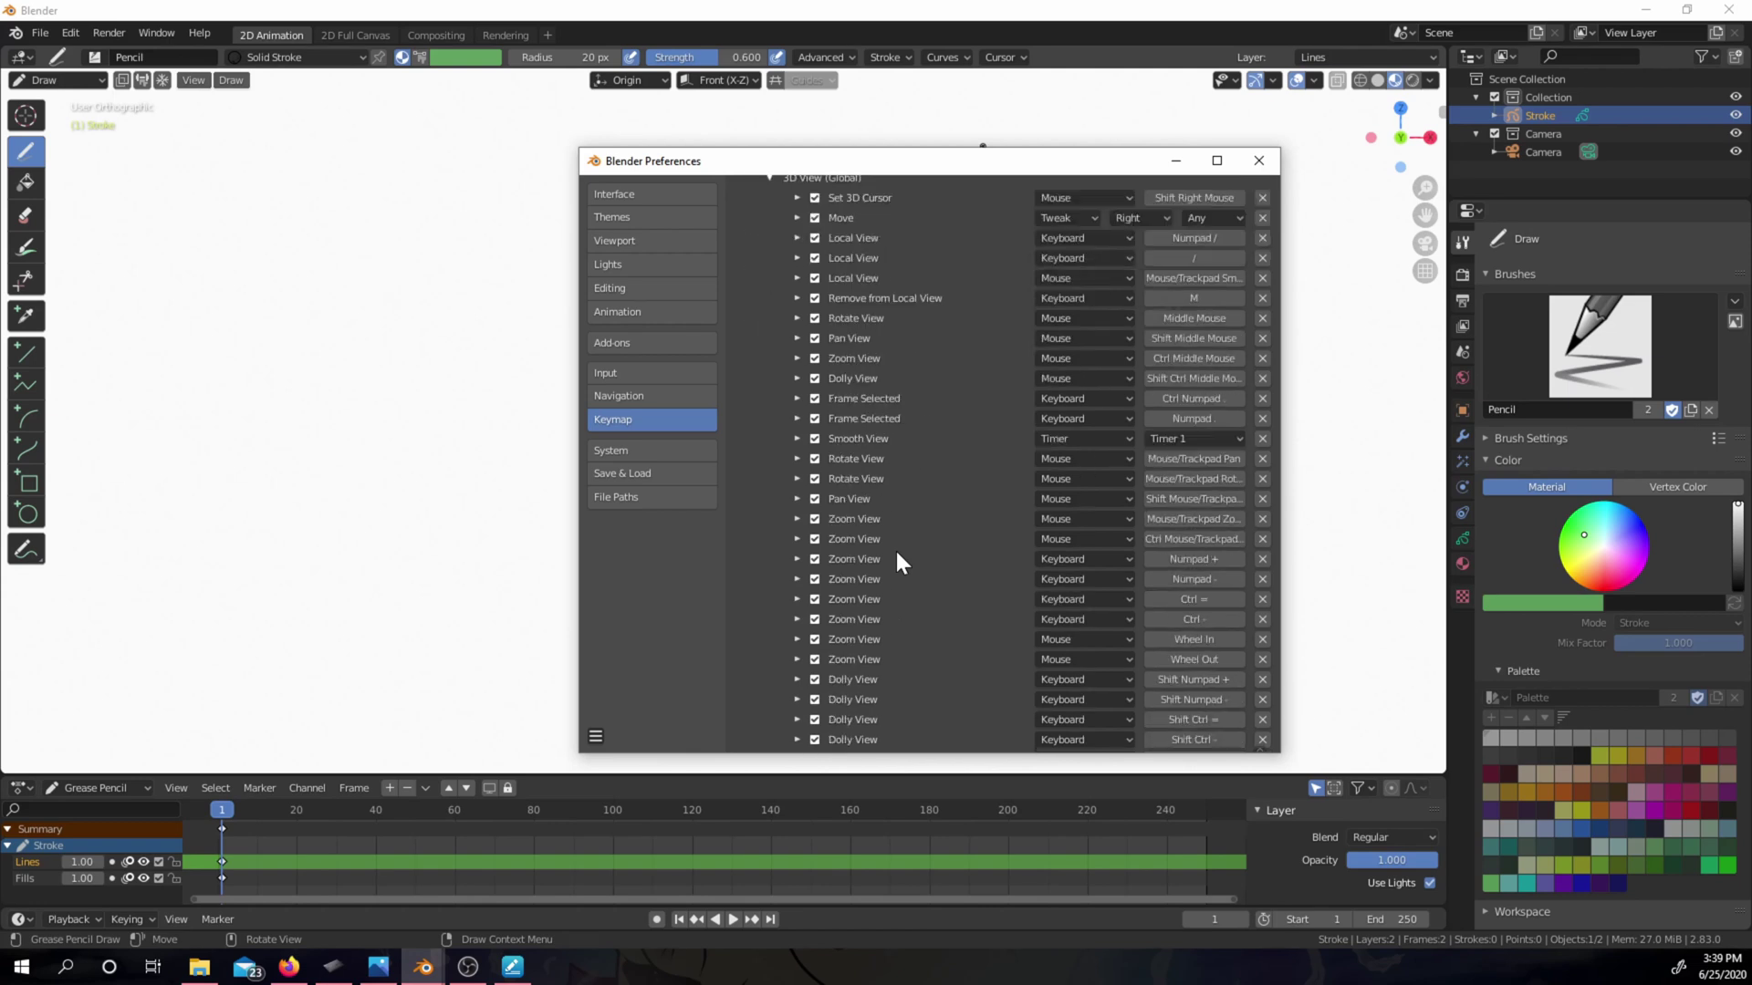
{"action": "scroll", "coordinate": [896, 551], "scroll_direction": "down", "scroll_amount": 20}
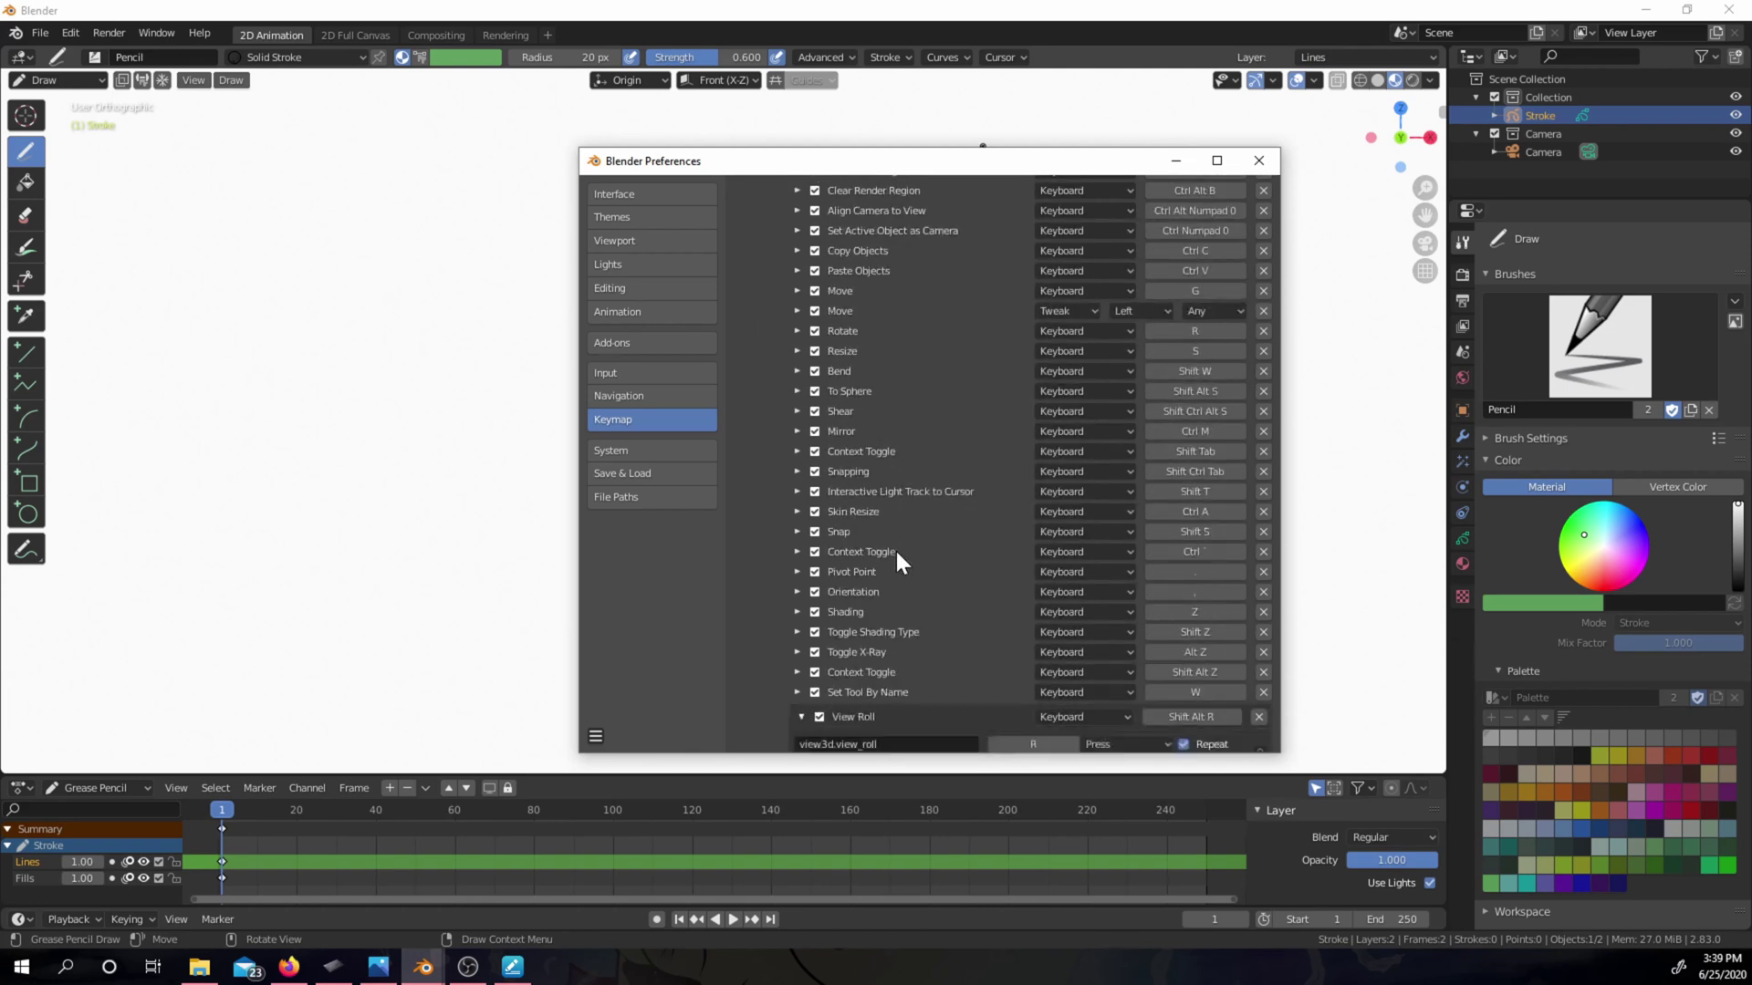
{"action": "scroll", "coordinate": [892, 546], "scroll_direction": "up", "scroll_amount": 2}
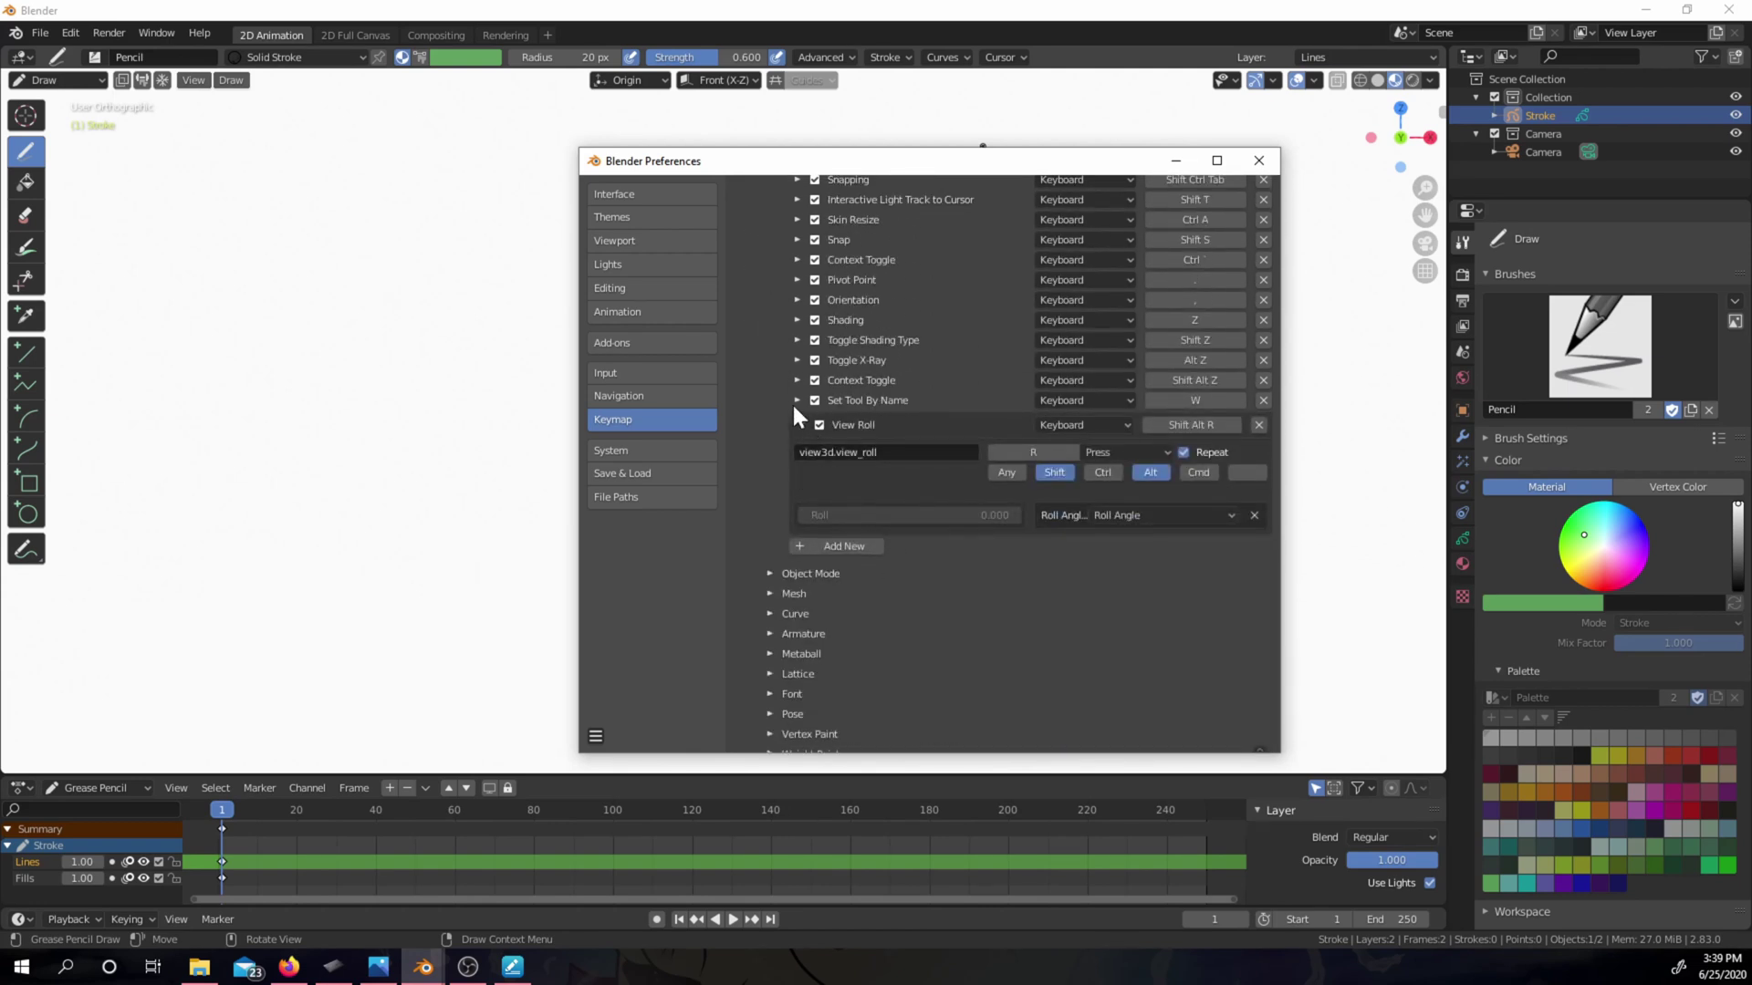
- Review the View Roll shortcut options, leaving it bound to Shift Alt R
{"action": "left_click", "coordinate": [846, 550]}
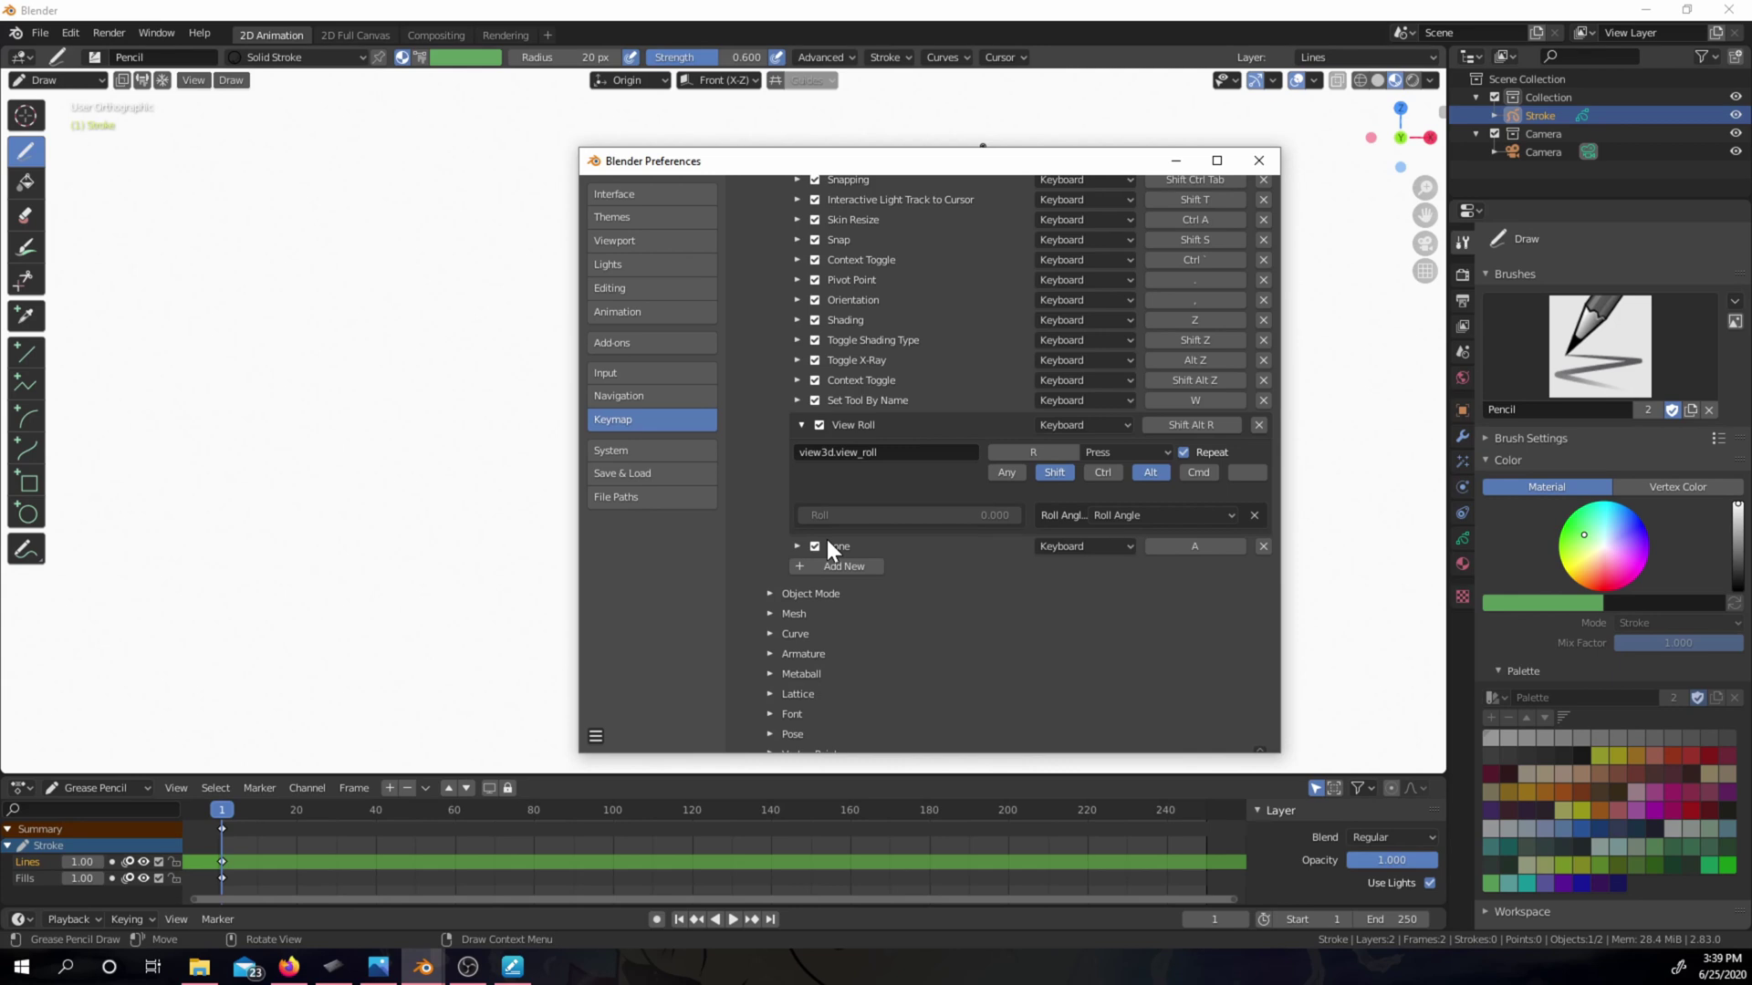
{"action": "left_click", "coordinate": [1265, 544]}
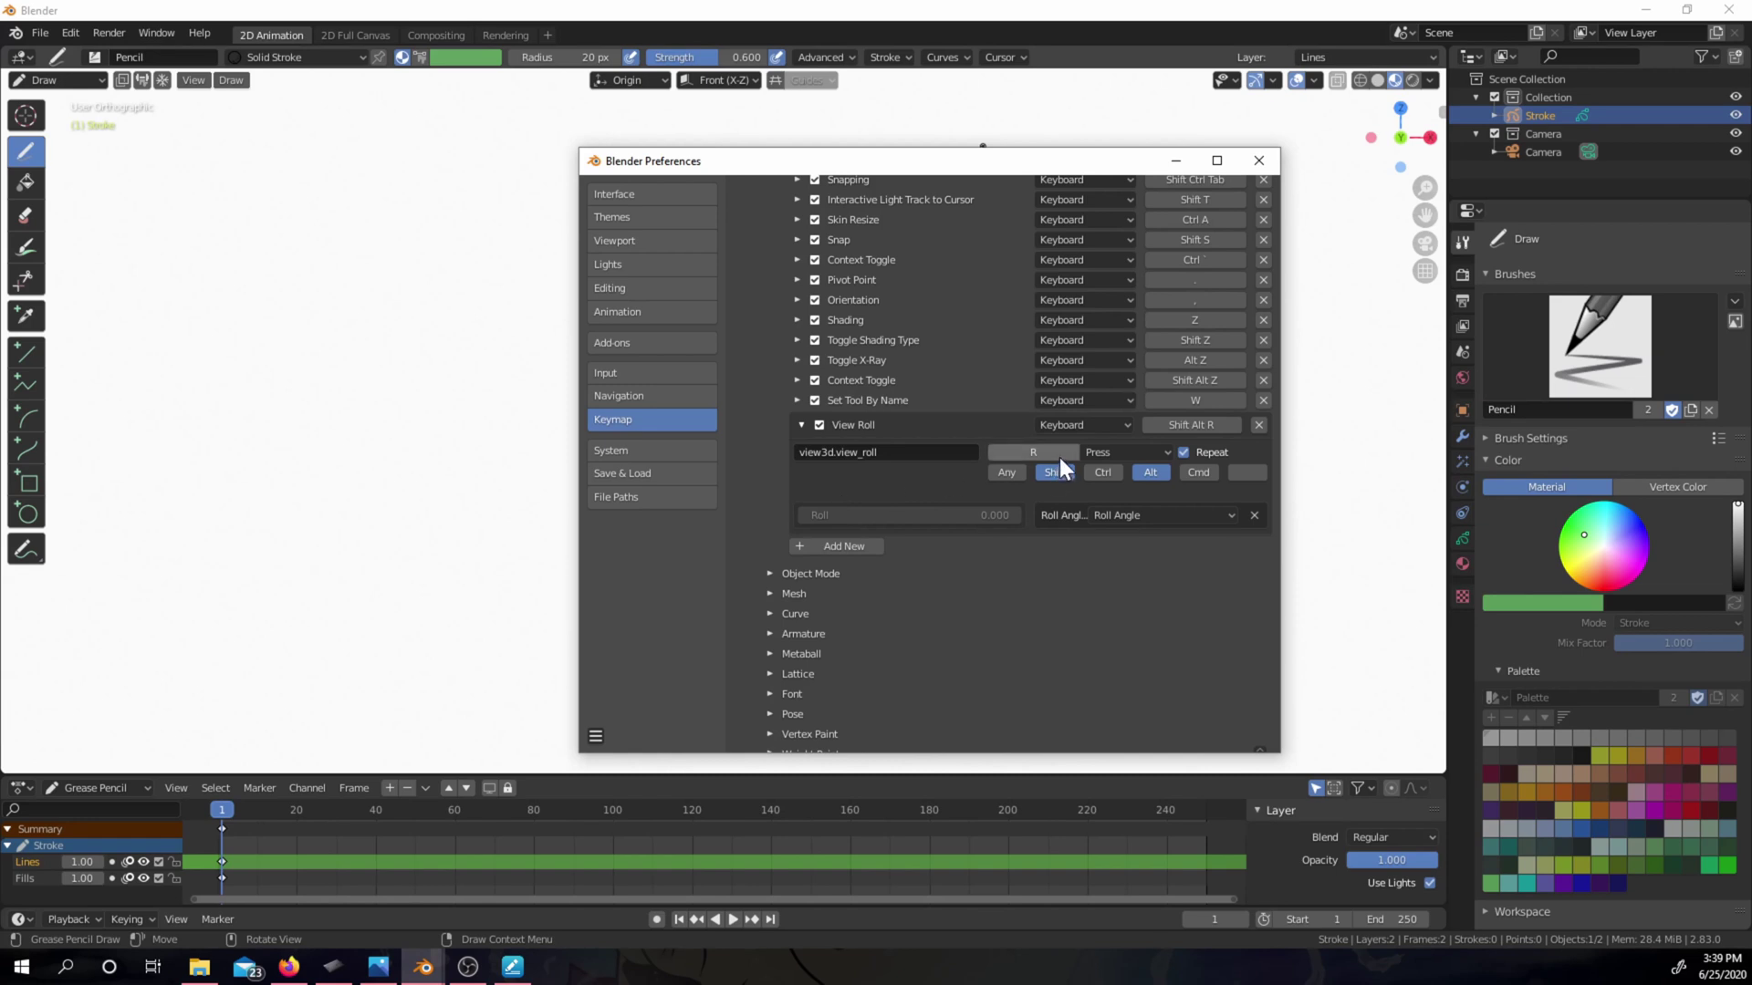
{"action": "left_click", "coordinate": [1078, 427]}
{"action": "left_click", "coordinate": [1053, 476]}
{"action": "left_click", "coordinate": [1053, 477]}
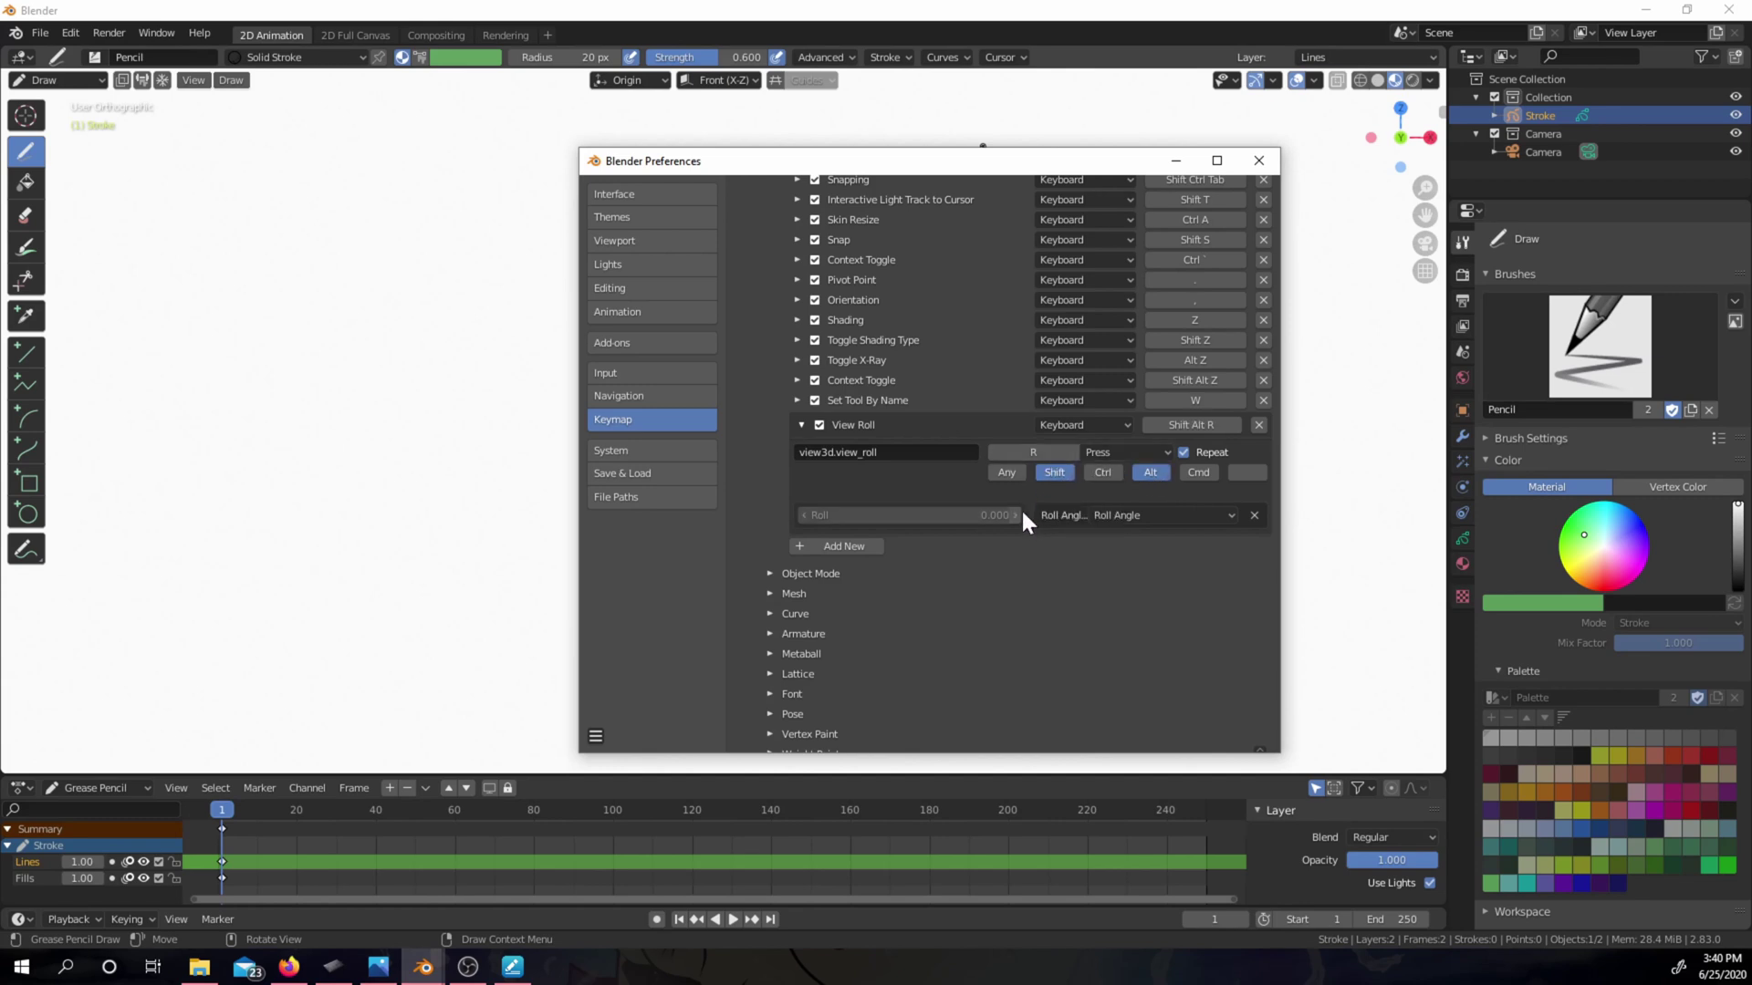
- Save the preferences and minimize the Preferences window
{"action": "left_click", "coordinate": [595, 736]}
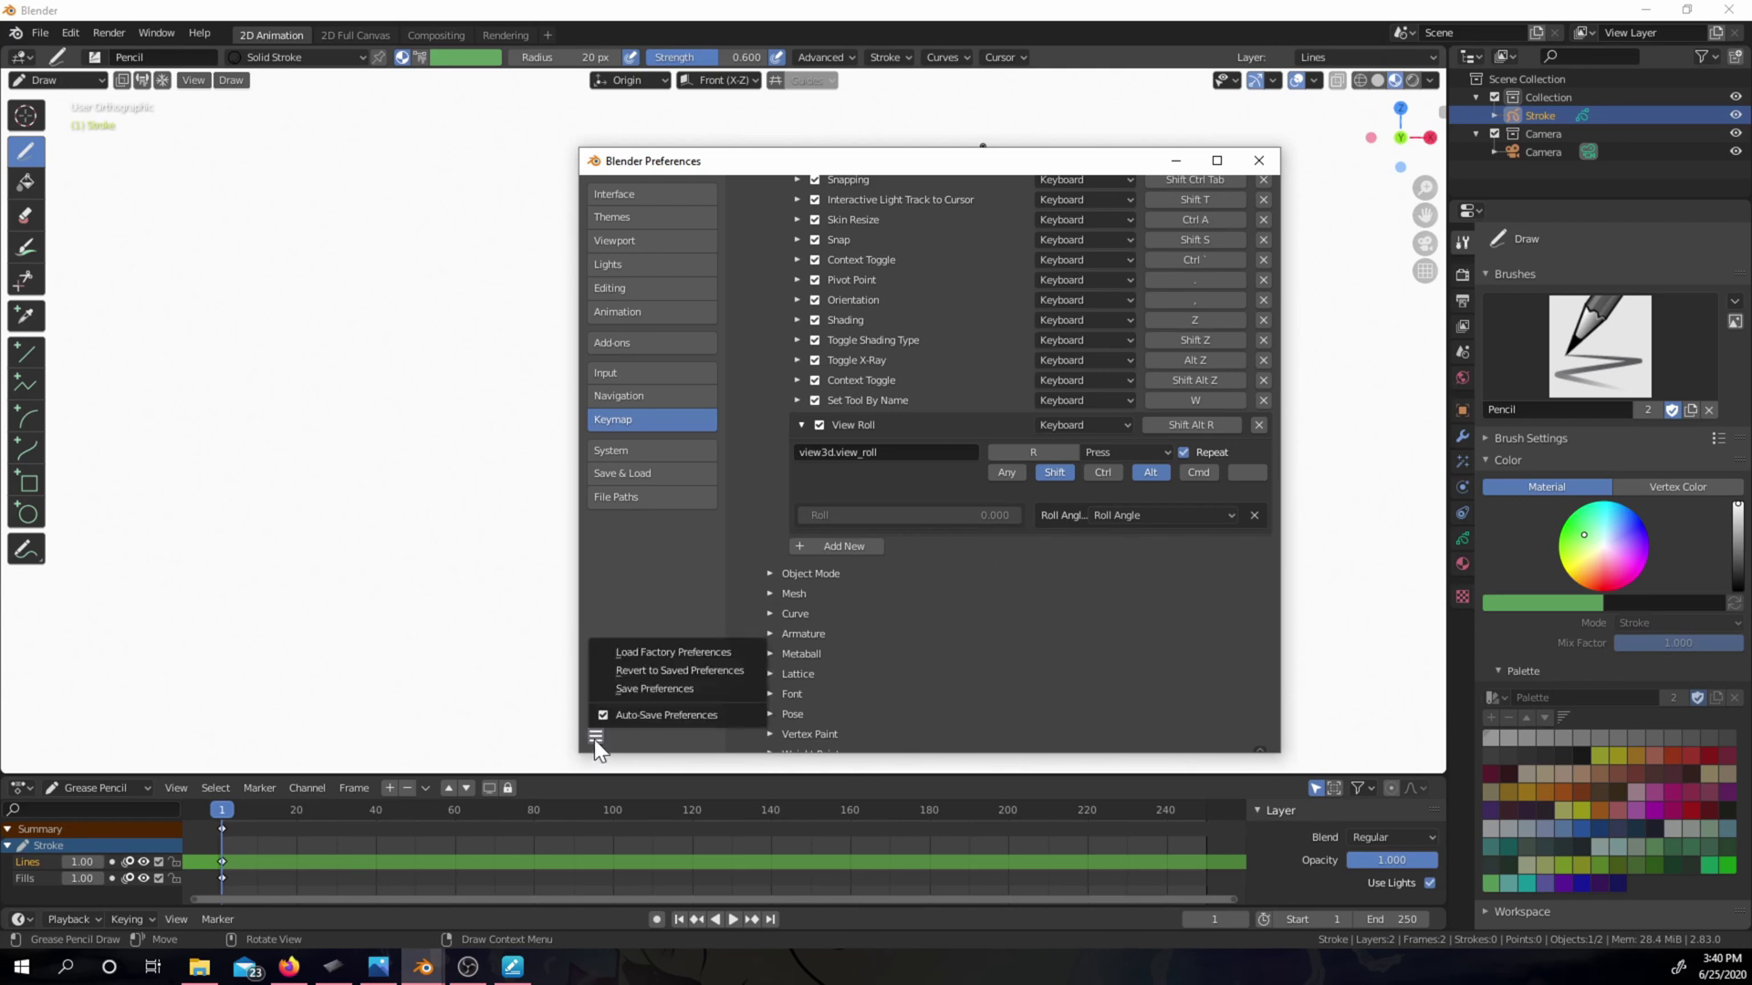
{"action": "left_click", "coordinate": [680, 690]}
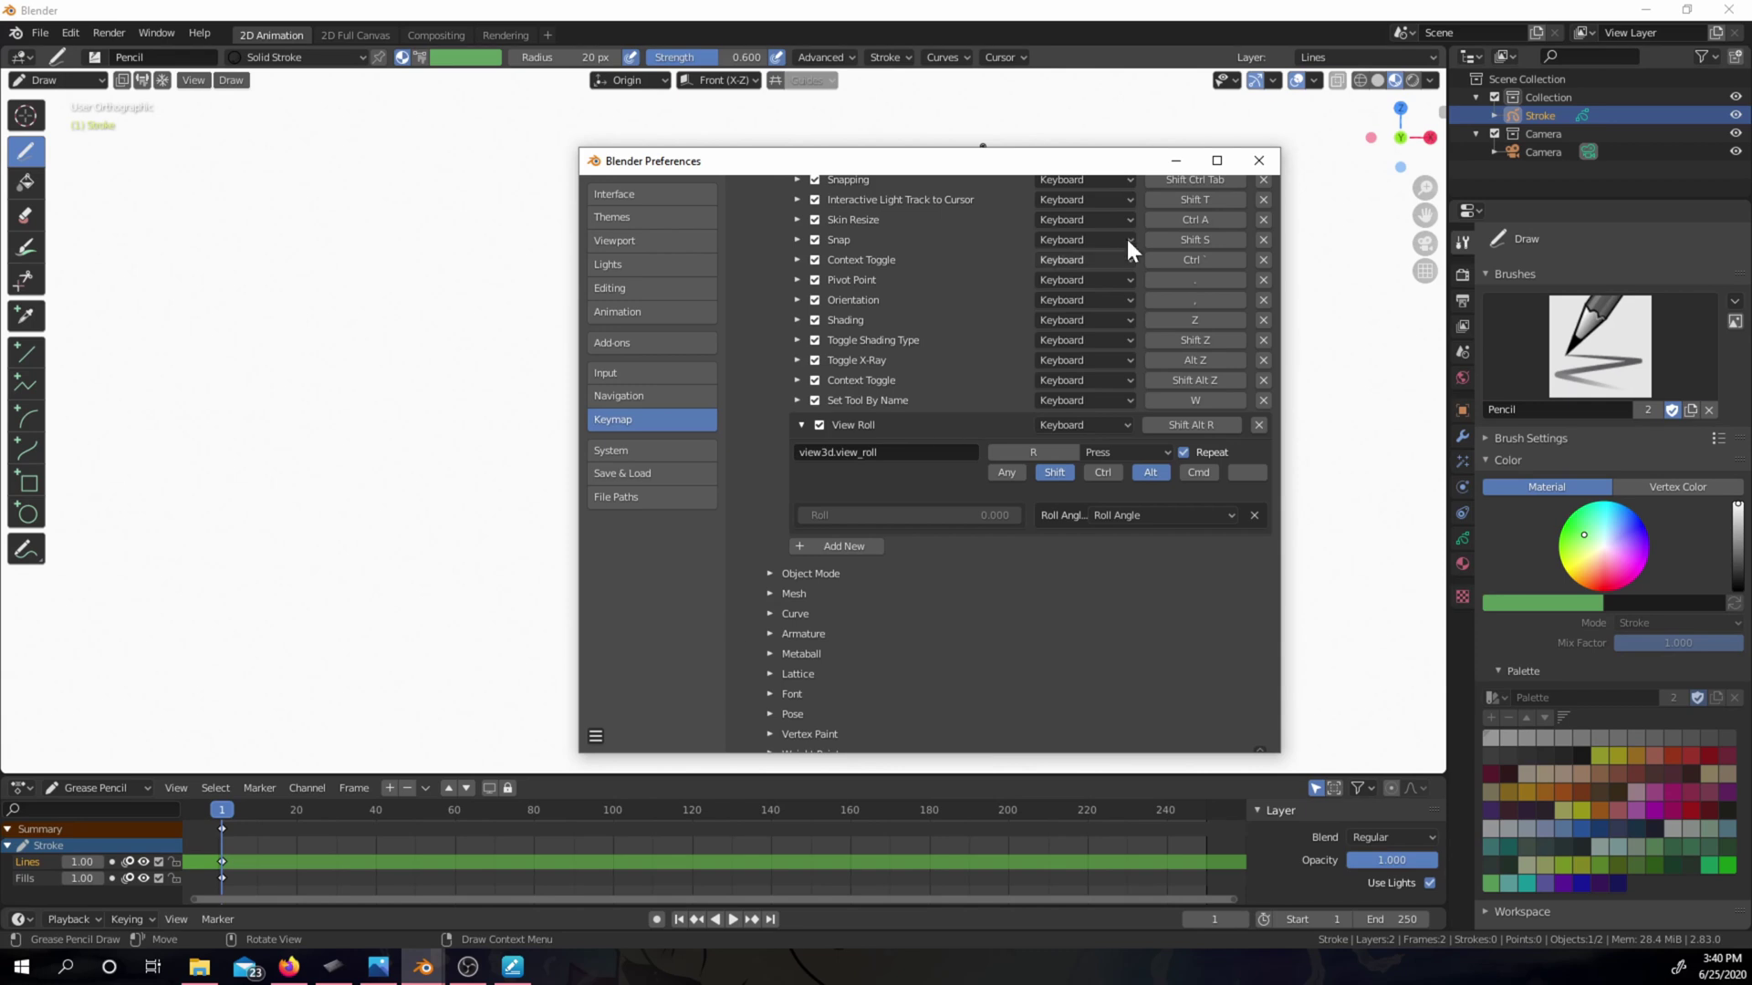
{"action": "left_click", "coordinate": [1180, 162]}
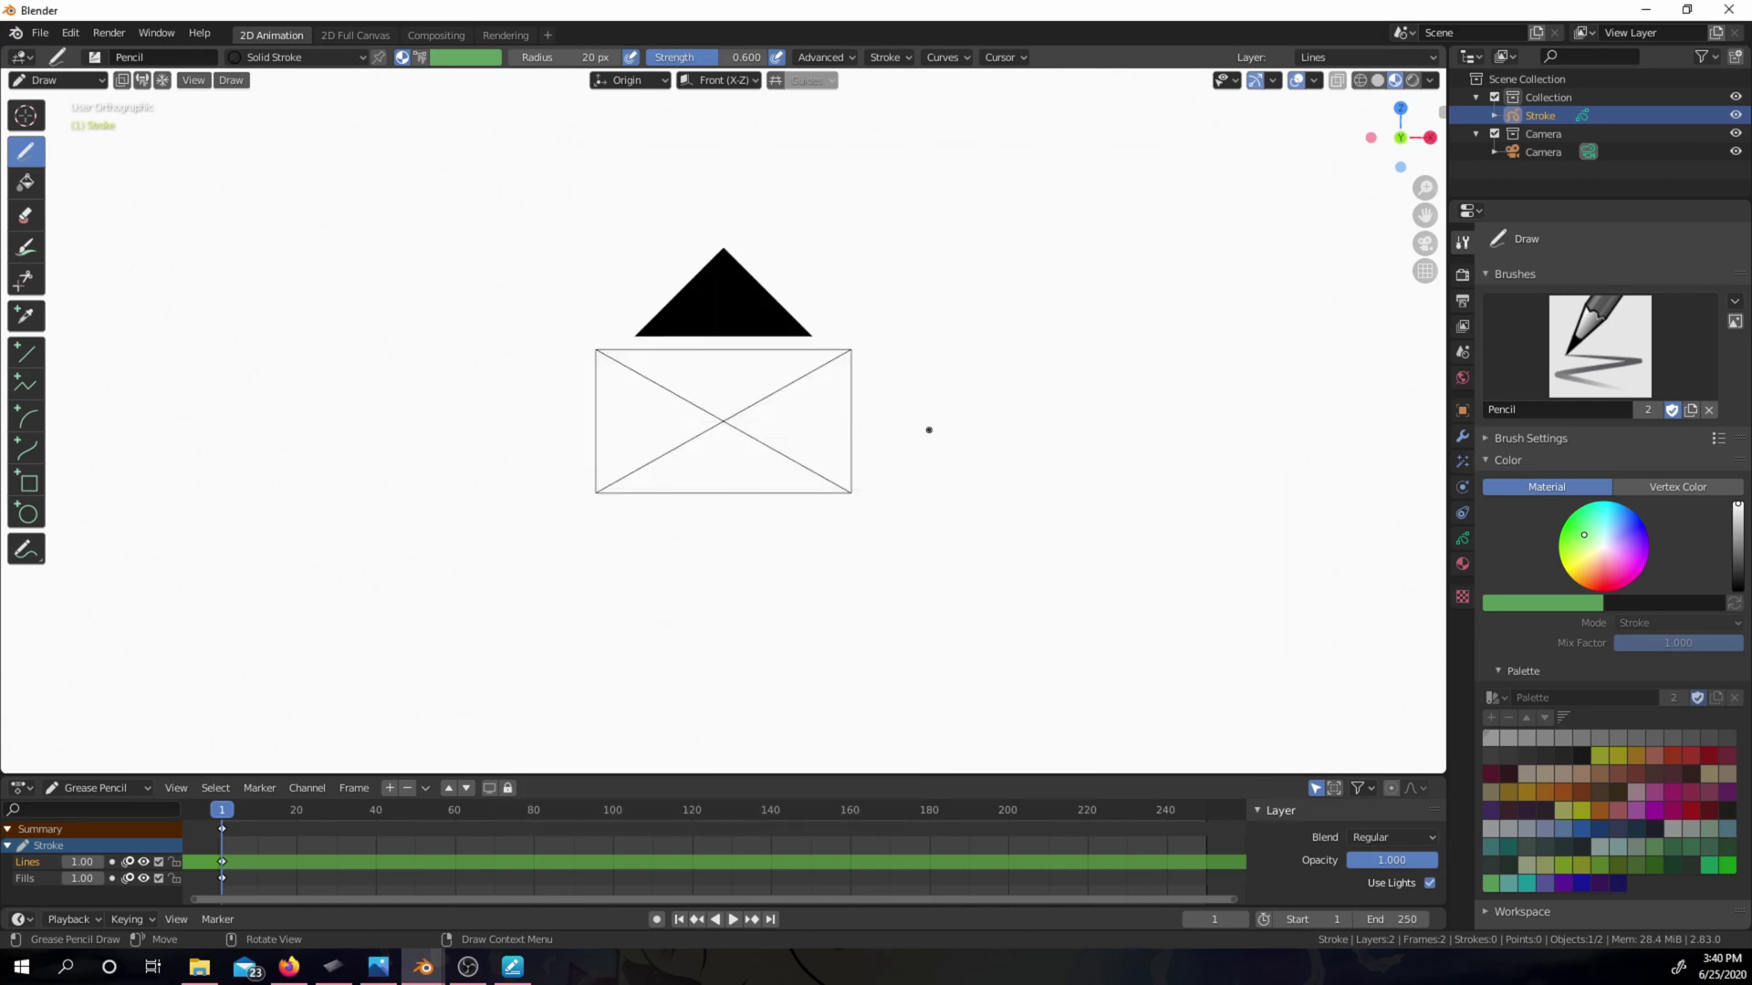
- Orbit the view, then confirm View Roll keeps Roll Angle mode and close Preferences
{"action": "key", "text": "alt"}
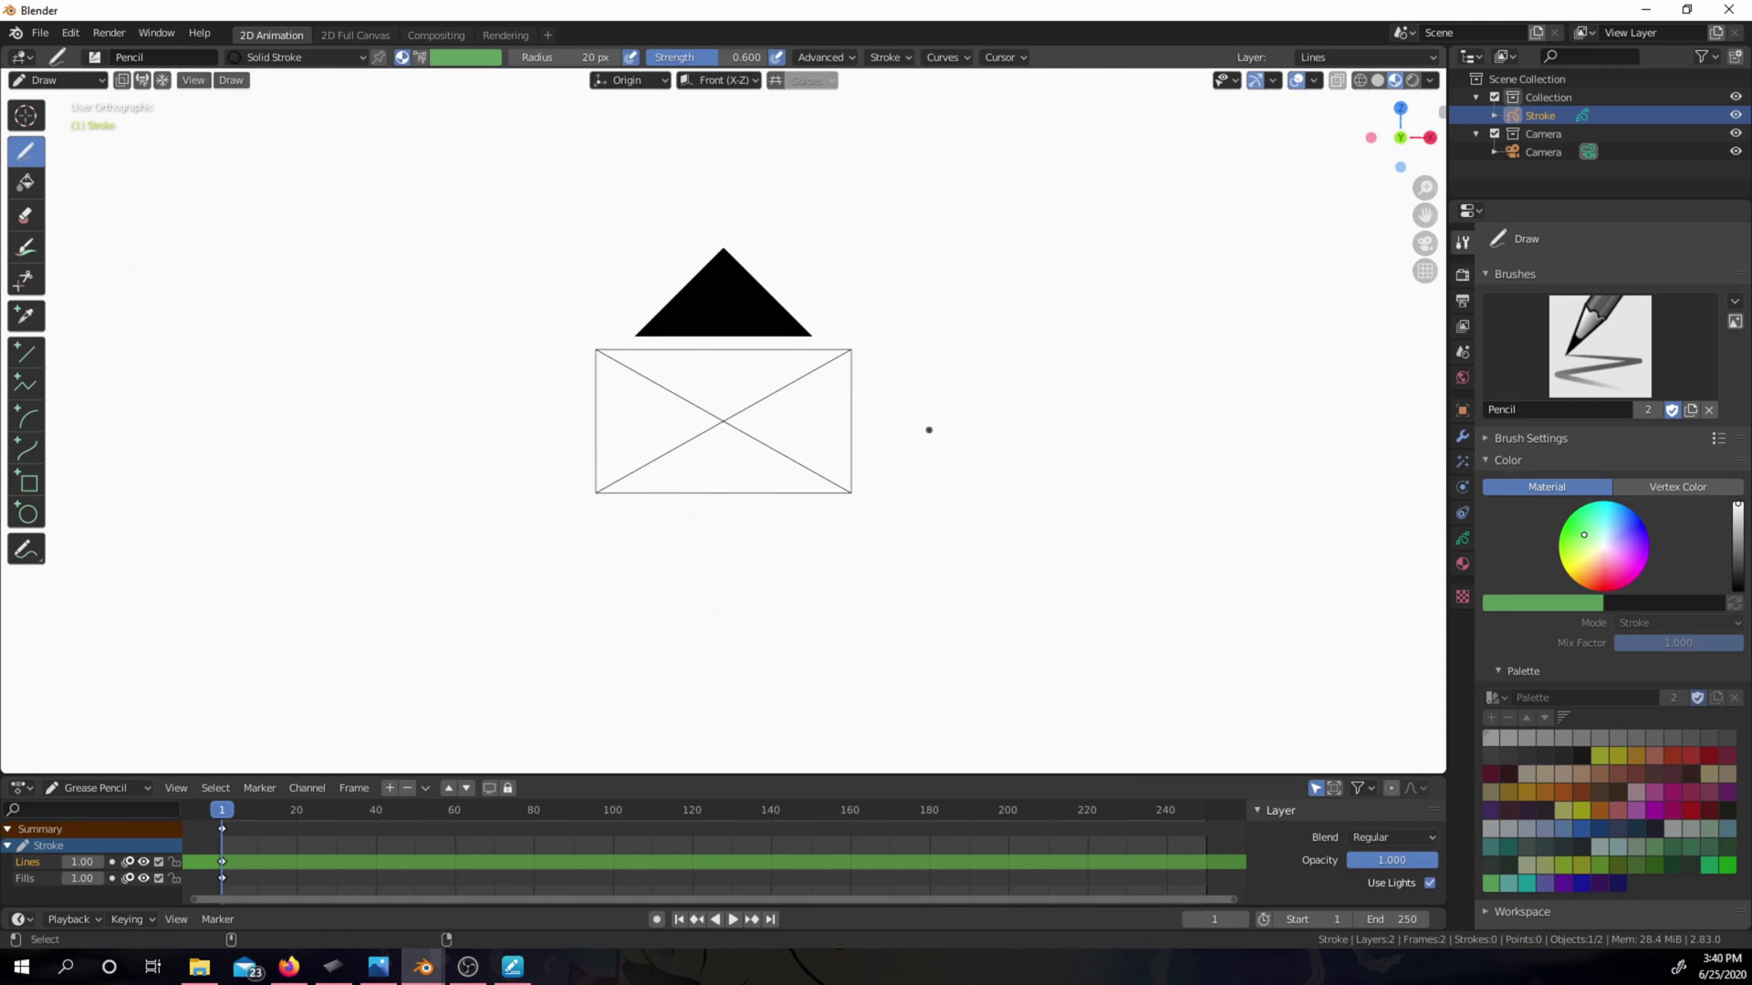
{"action": "mouse_move", "coordinate": [929, 430]}
{"action": "middle_mouse_down"}
{"action": "mouse_move", "coordinate": [1059, 282]}
{"action": "mouse_move", "coordinate": [987, 489]}
{"action": "mouse_move", "coordinate": [919, 594]}
{"action": "mouse_move", "coordinate": [960, 582]}
{"action": "middle_mouse_up"}
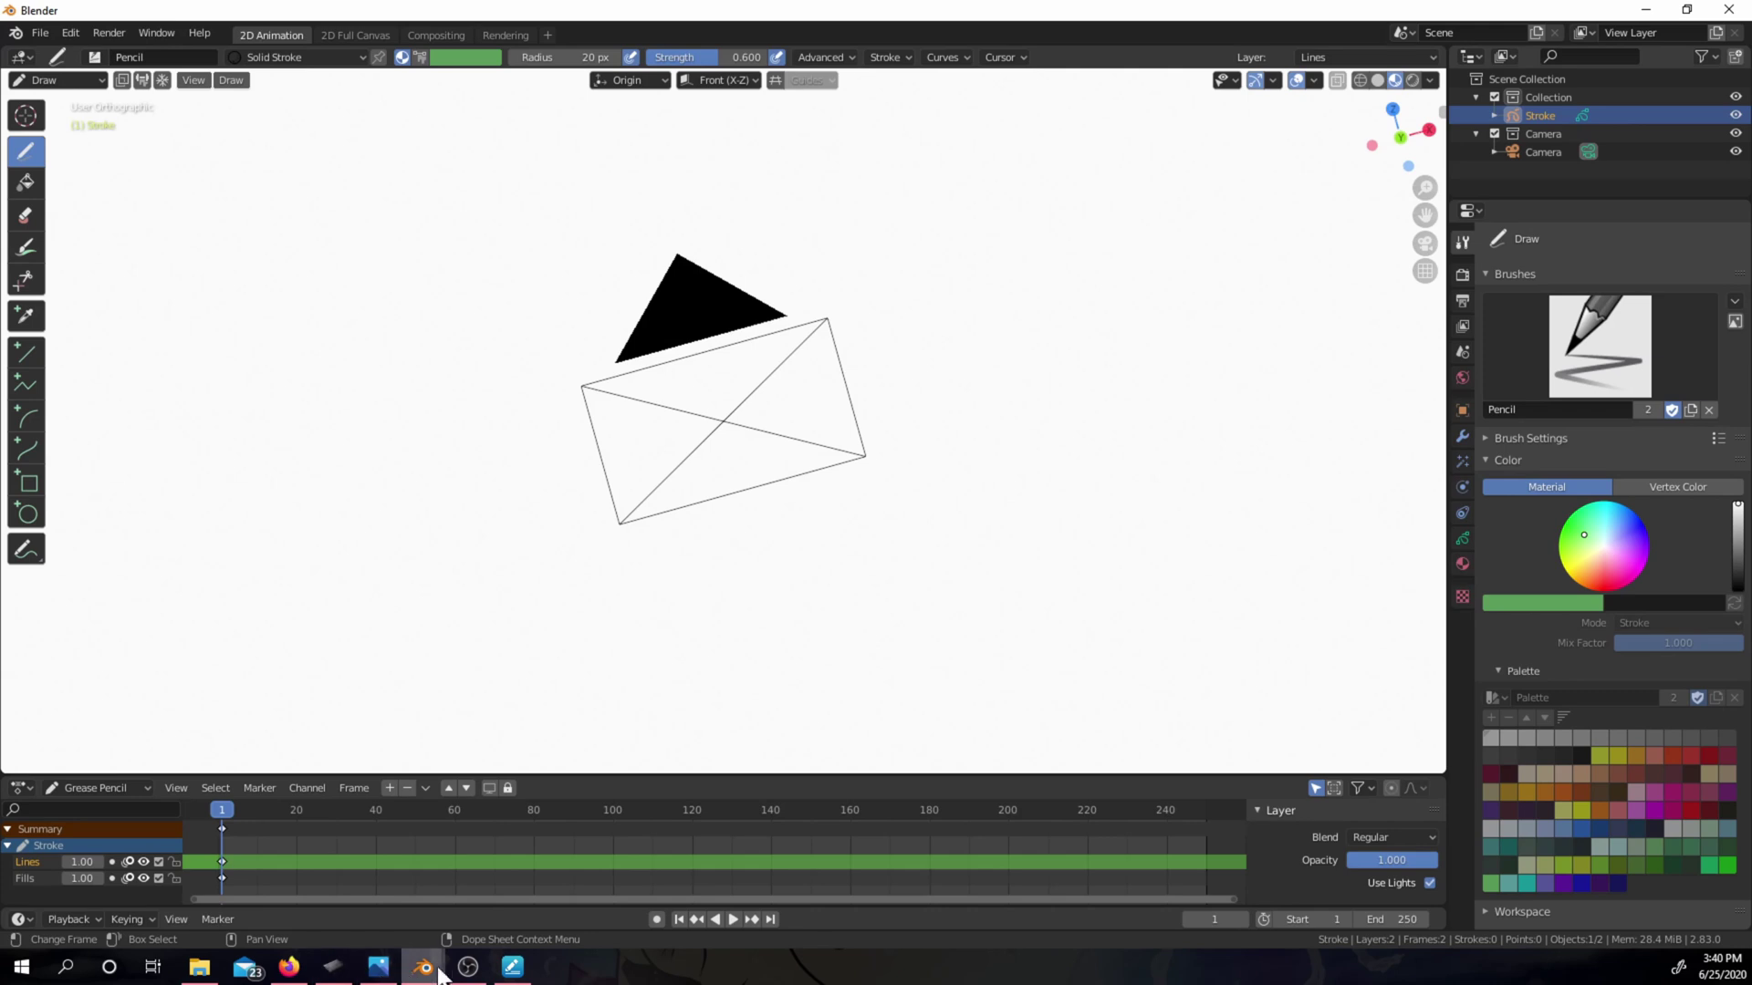
{"action": "mouse_move", "coordinate": [422, 975]}
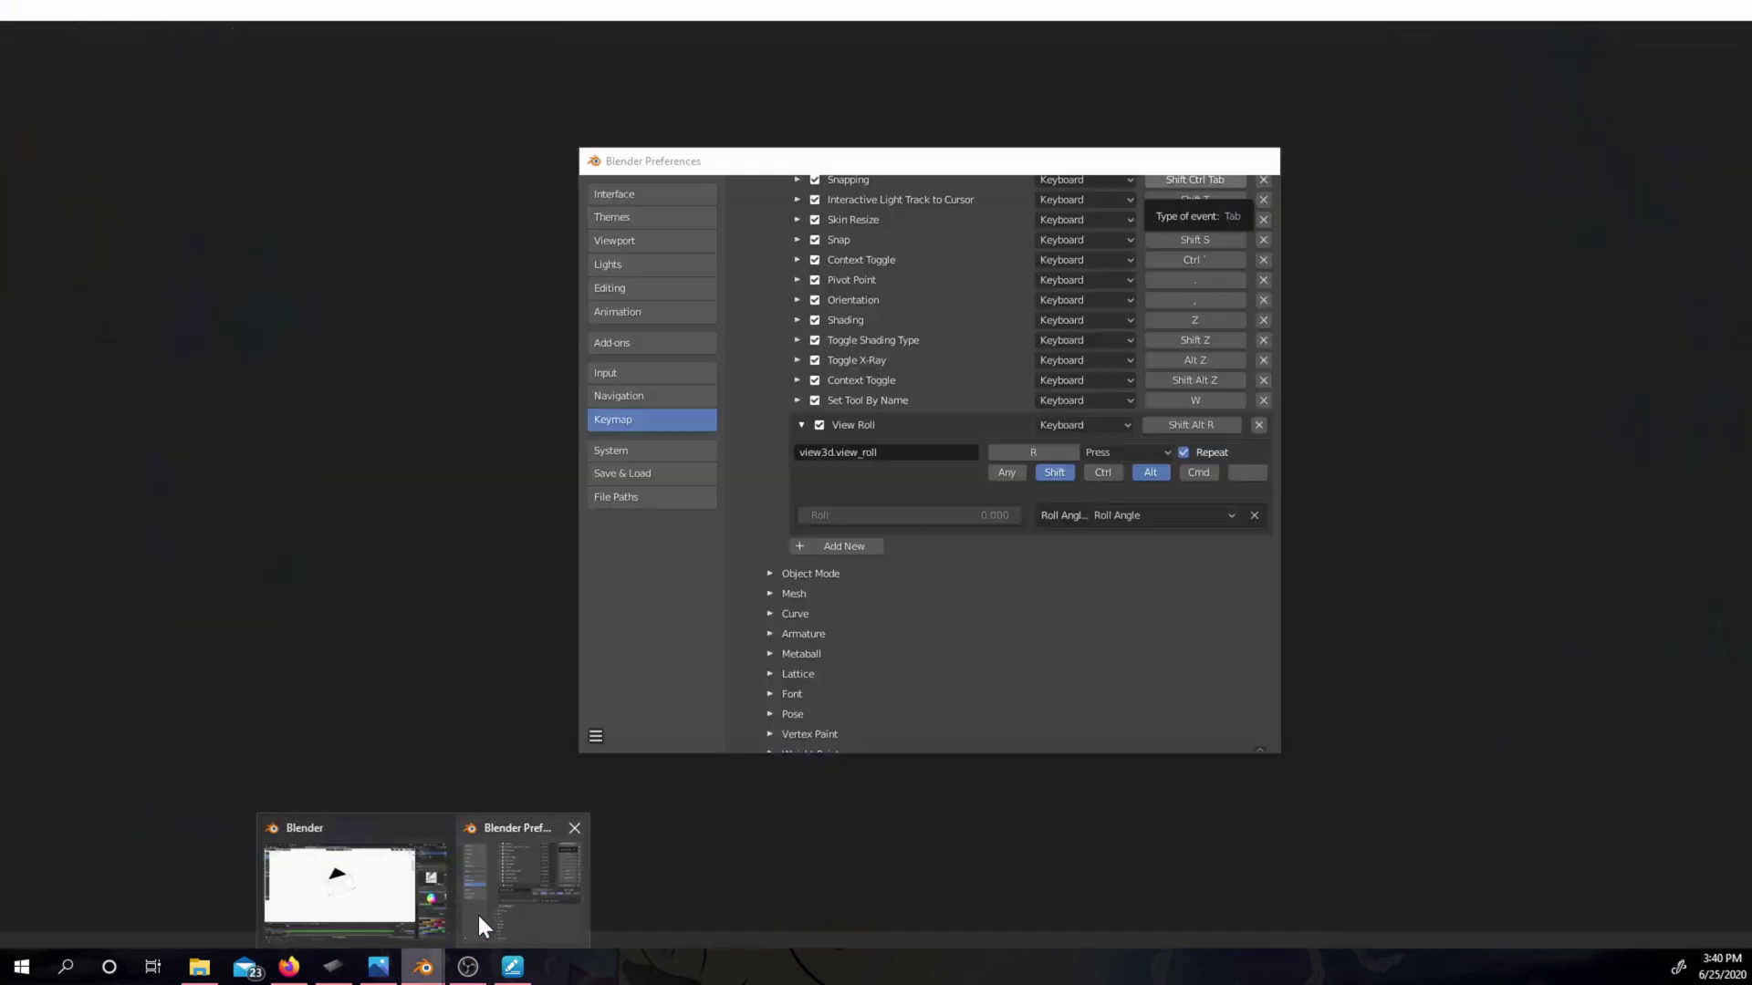
{"action": "left_click", "coordinate": [478, 915]}
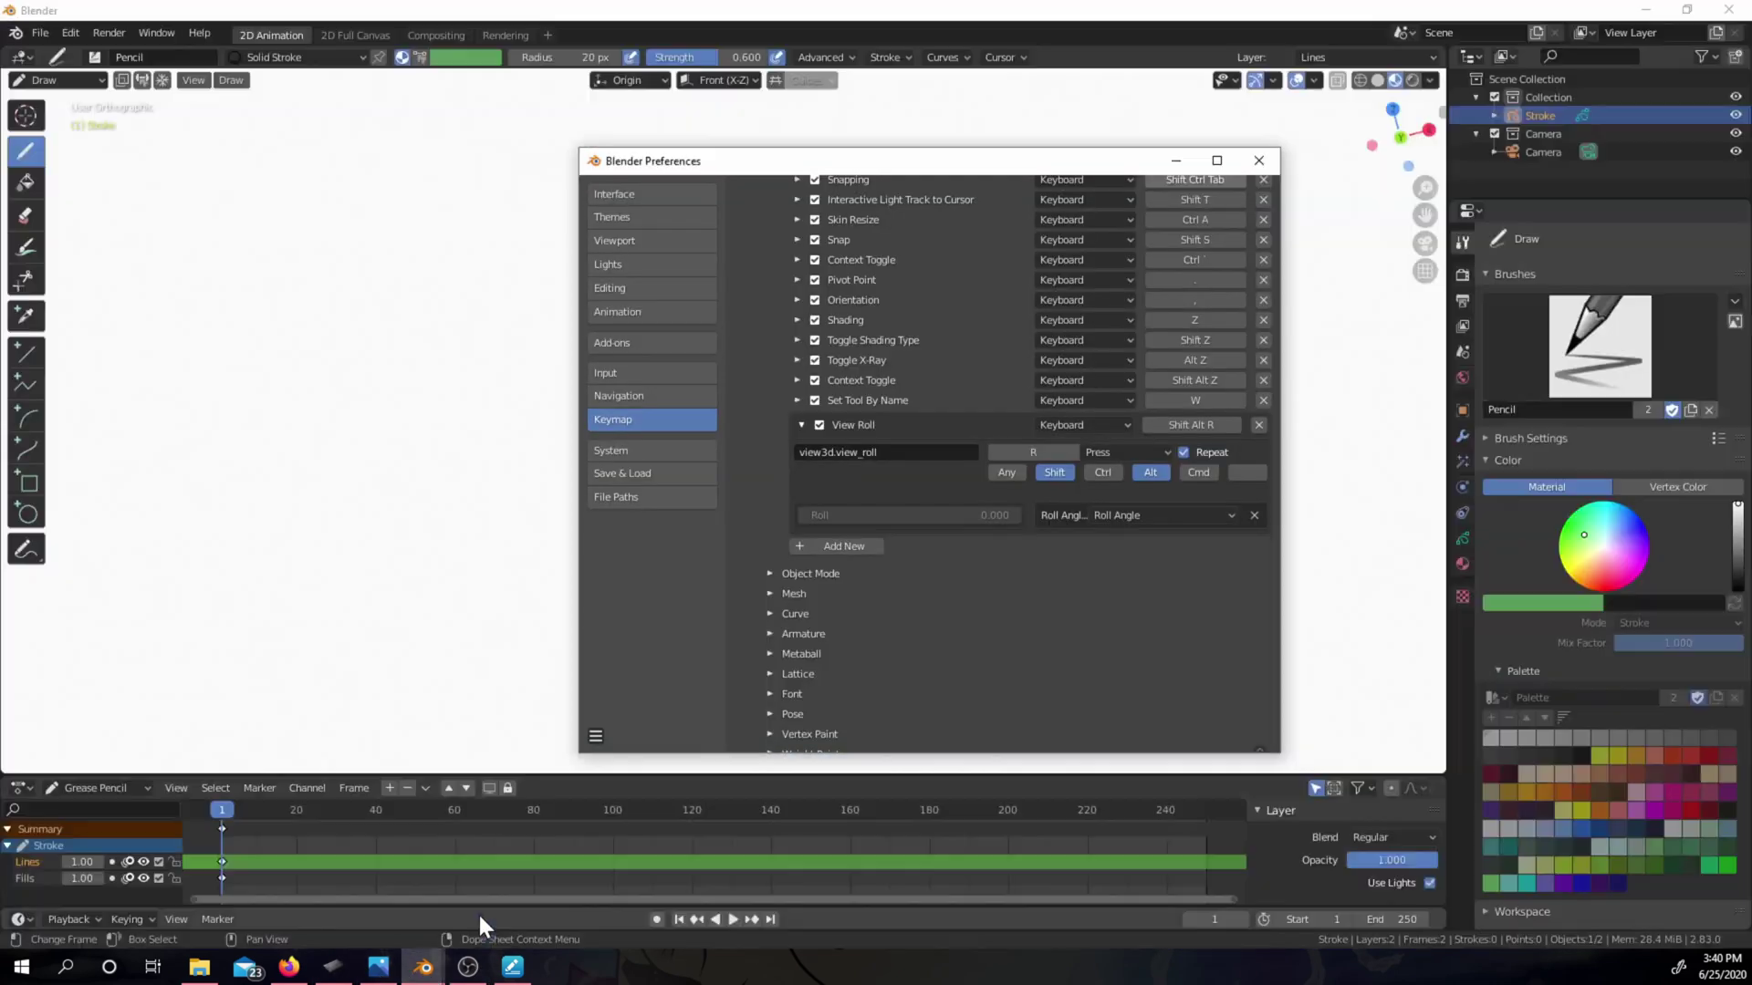
{"action": "left_click", "coordinate": [1197, 514]}
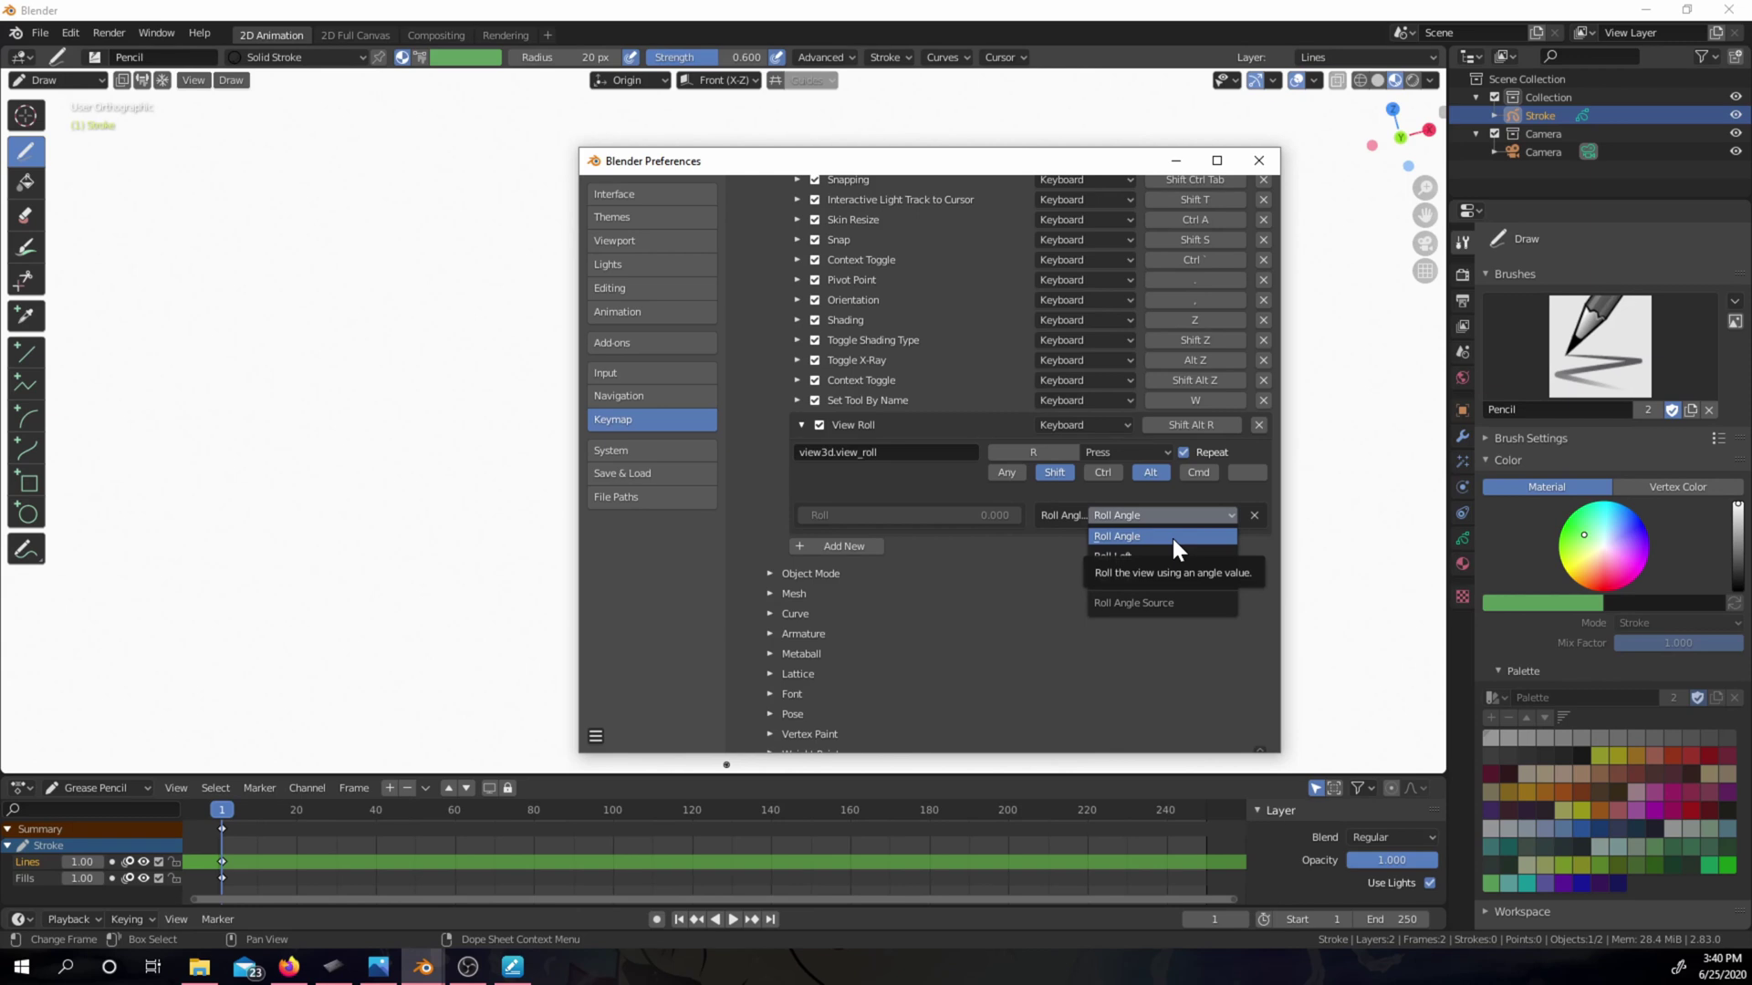
{"action": "left_click", "coordinate": [1174, 539]}
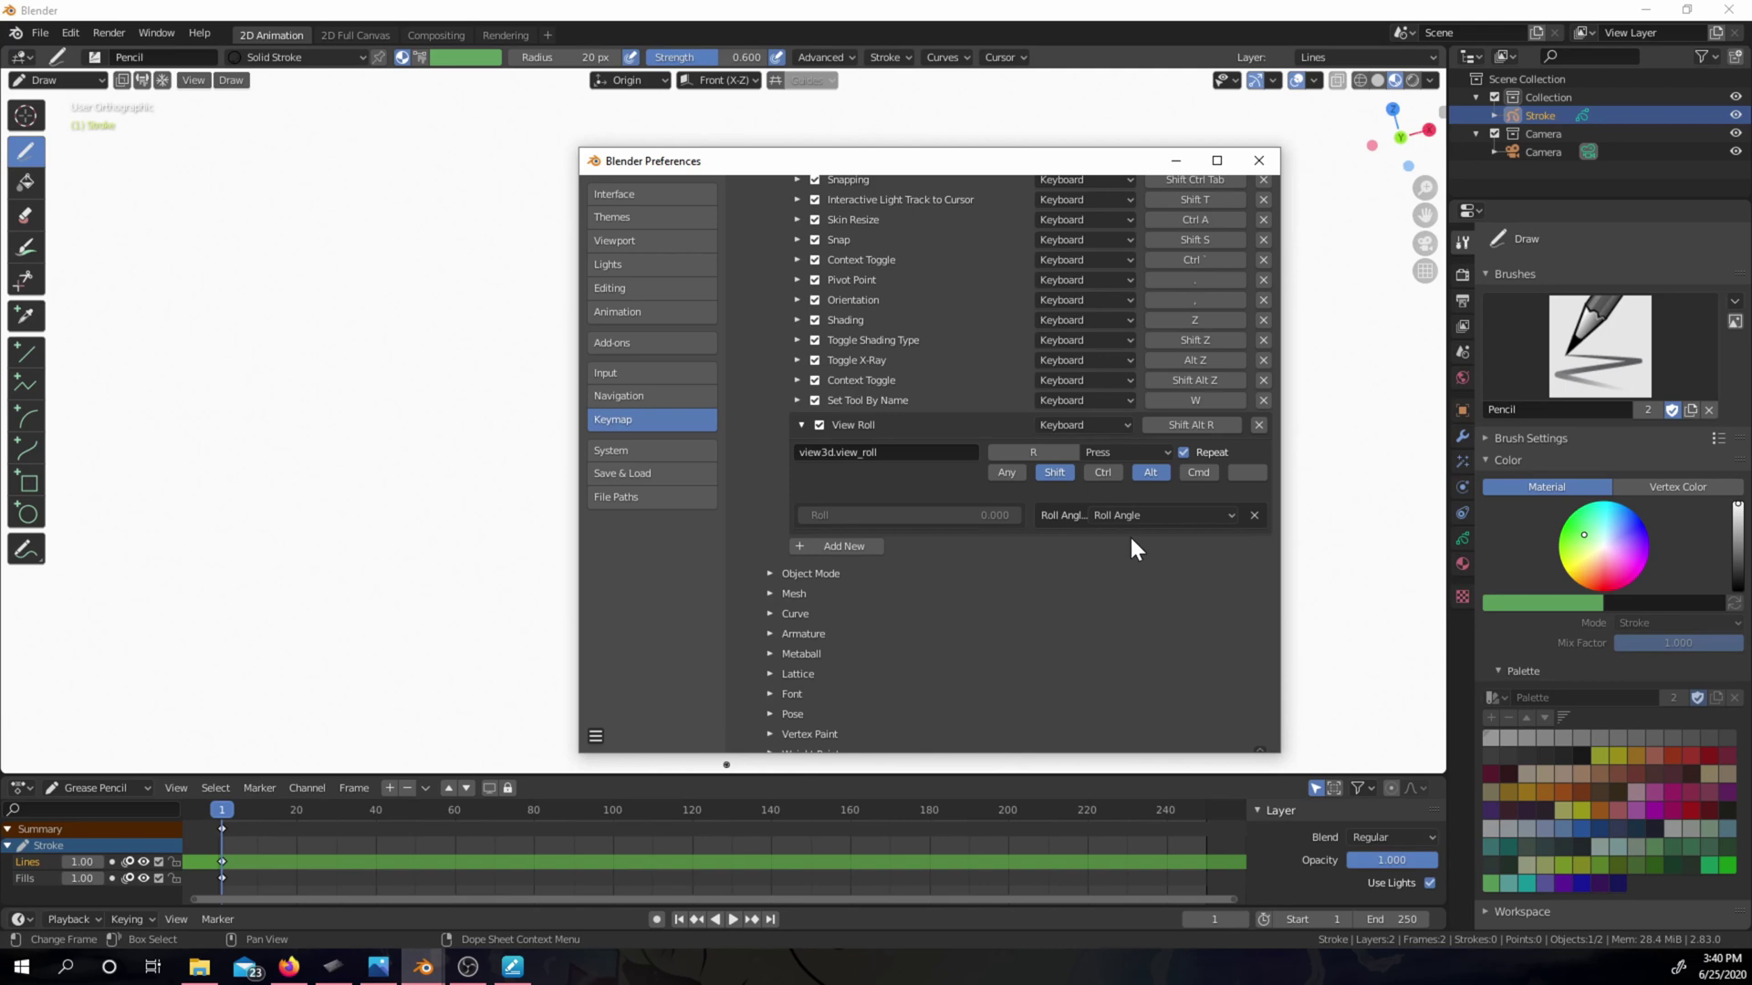
{"action": "left_click", "coordinate": [1257, 165]}
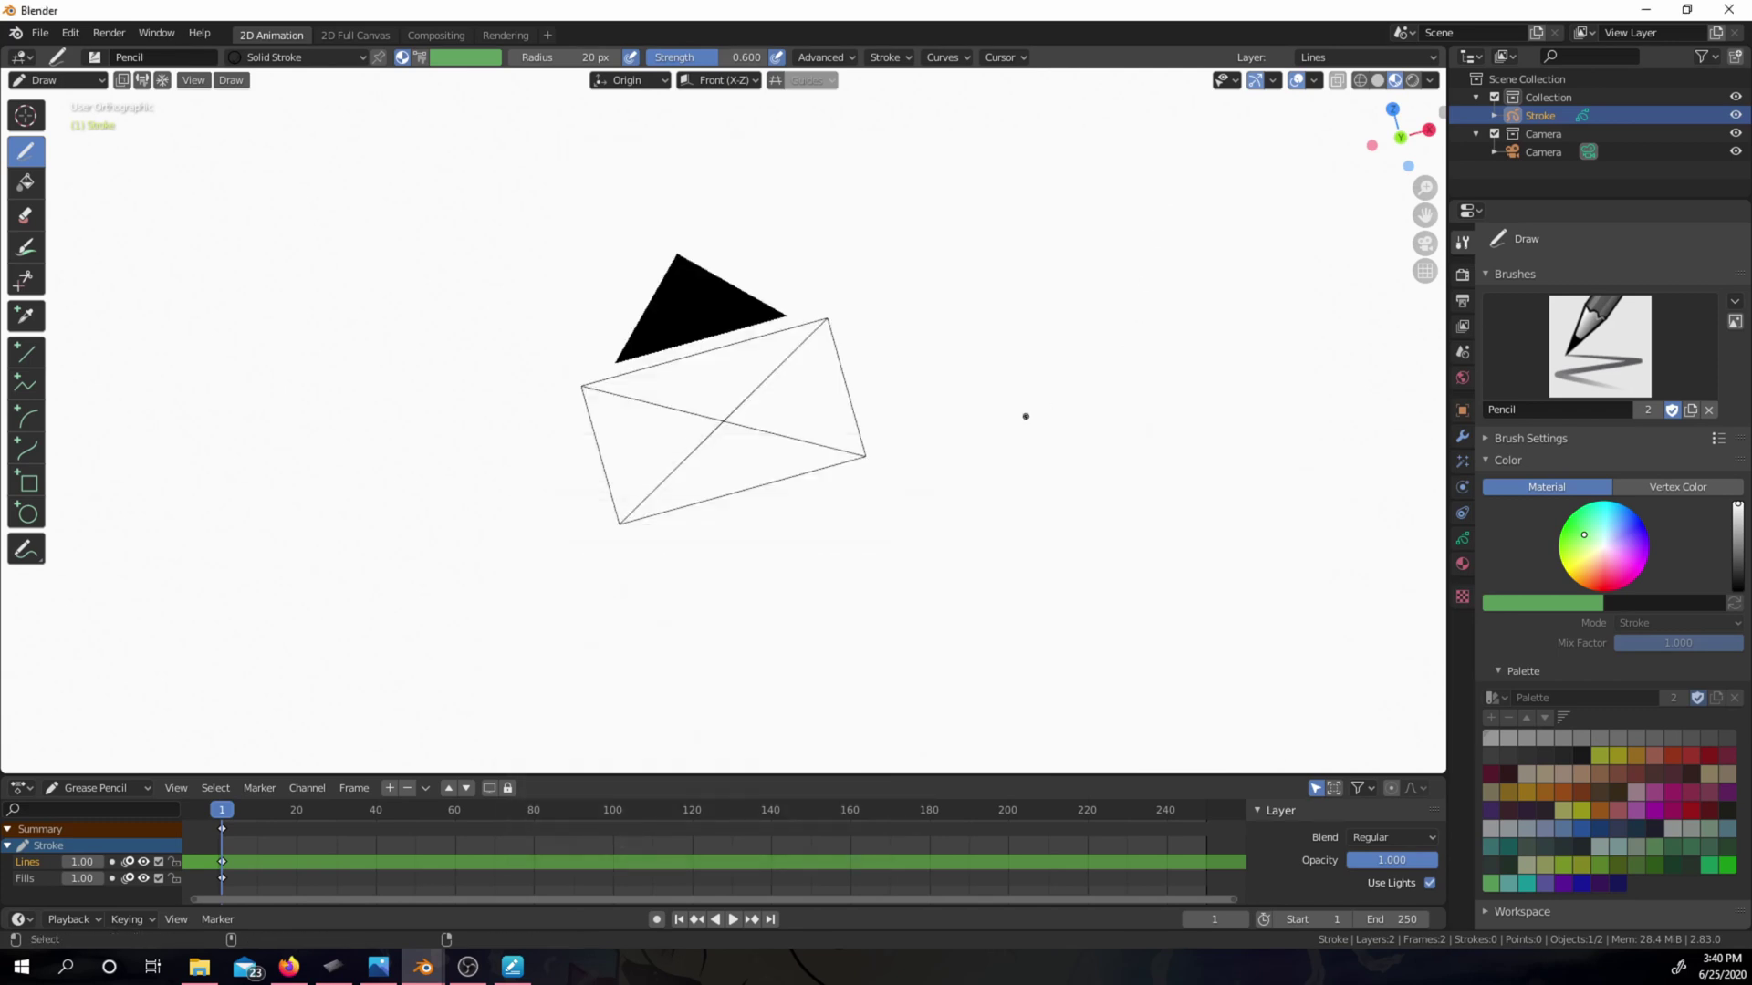
- Roll the view of the drawing in steps, then orbit it into a tilted perspective
{"action": "mouse_move", "coordinate": [1053, 404]}
{"action": "middle_mouse_down"}
{"action": "mouse_move", "coordinate": [1173, 282]}
{"action": "mouse_move", "coordinate": [1149, 353]}
{"action": "mouse_move", "coordinate": [1040, 509]}
{"action": "mouse_move", "coordinate": [1109, 420]}
{"action": "middle_mouse_up"}
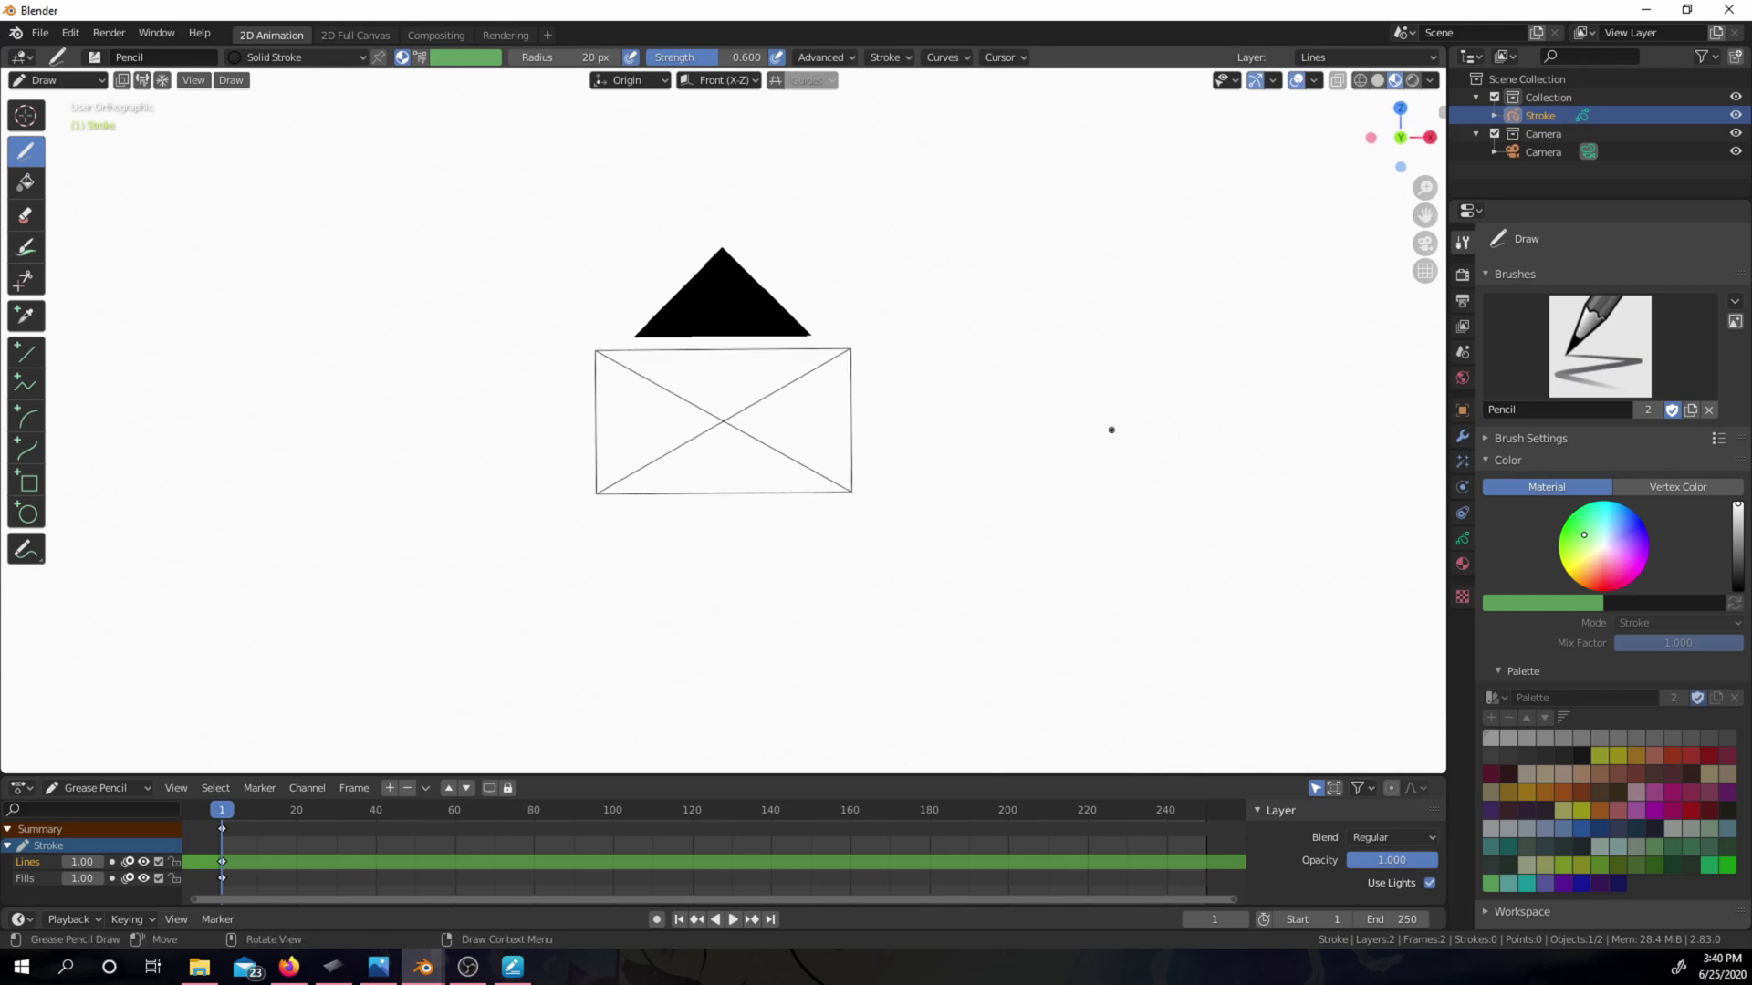
{"action": "key", "text": "shift+KP_4"}
{"action": "key", "text": "shift+KP_4"}
{"action": "key", "text": "shift+KP_4"}
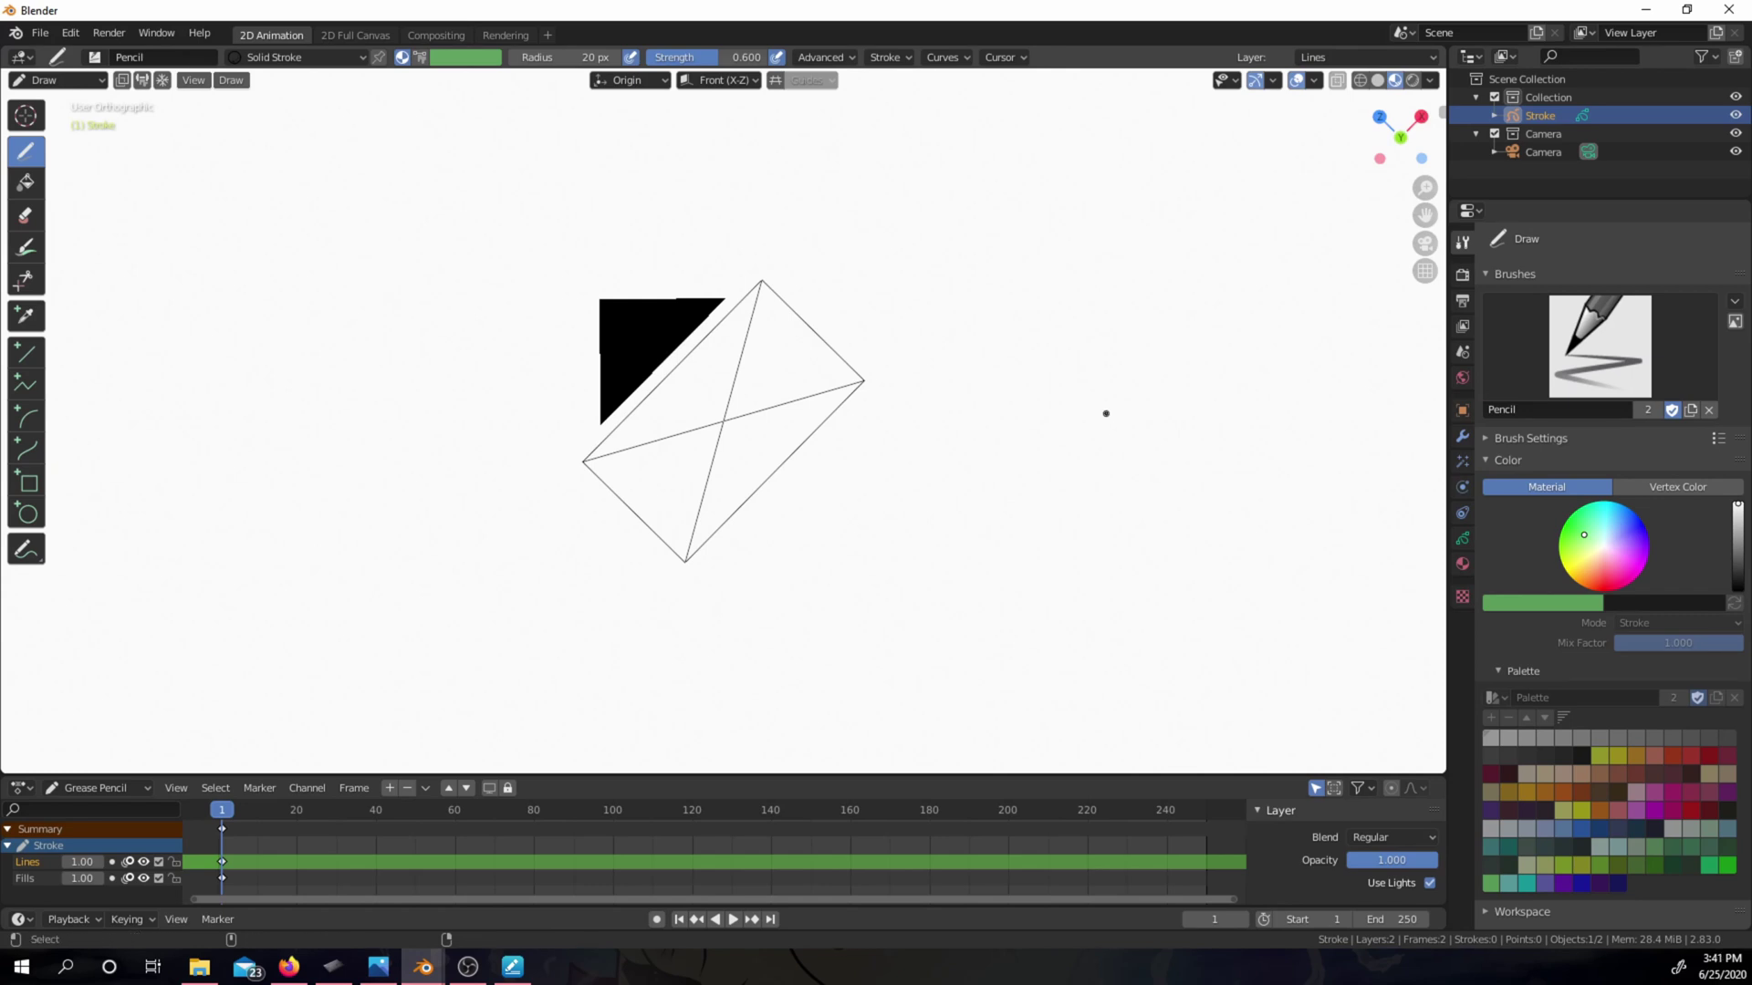
{"action": "mouse_move", "coordinate": [1106, 413]}
{"action": "middle_mouse_down"}
{"action": "mouse_move", "coordinate": [1064, 411]}
{"action": "mouse_move", "coordinate": [1114, 332]}
{"action": "mouse_move", "coordinate": [1091, 430]}
{"action": "mouse_move", "coordinate": [810, 728]}
{"action": "mouse_move", "coordinate": [1071, 414]}
{"action": "mouse_move", "coordinate": [1071, 328]}
{"action": "mouse_move", "coordinate": [704, 566]}
{"action": "mouse_move", "coordinate": [1037, 395]}
{"action": "mouse_move", "coordinate": [1016, 223]}
{"action": "mouse_move", "coordinate": [980, 440]}
{"action": "middle_mouse_up"}
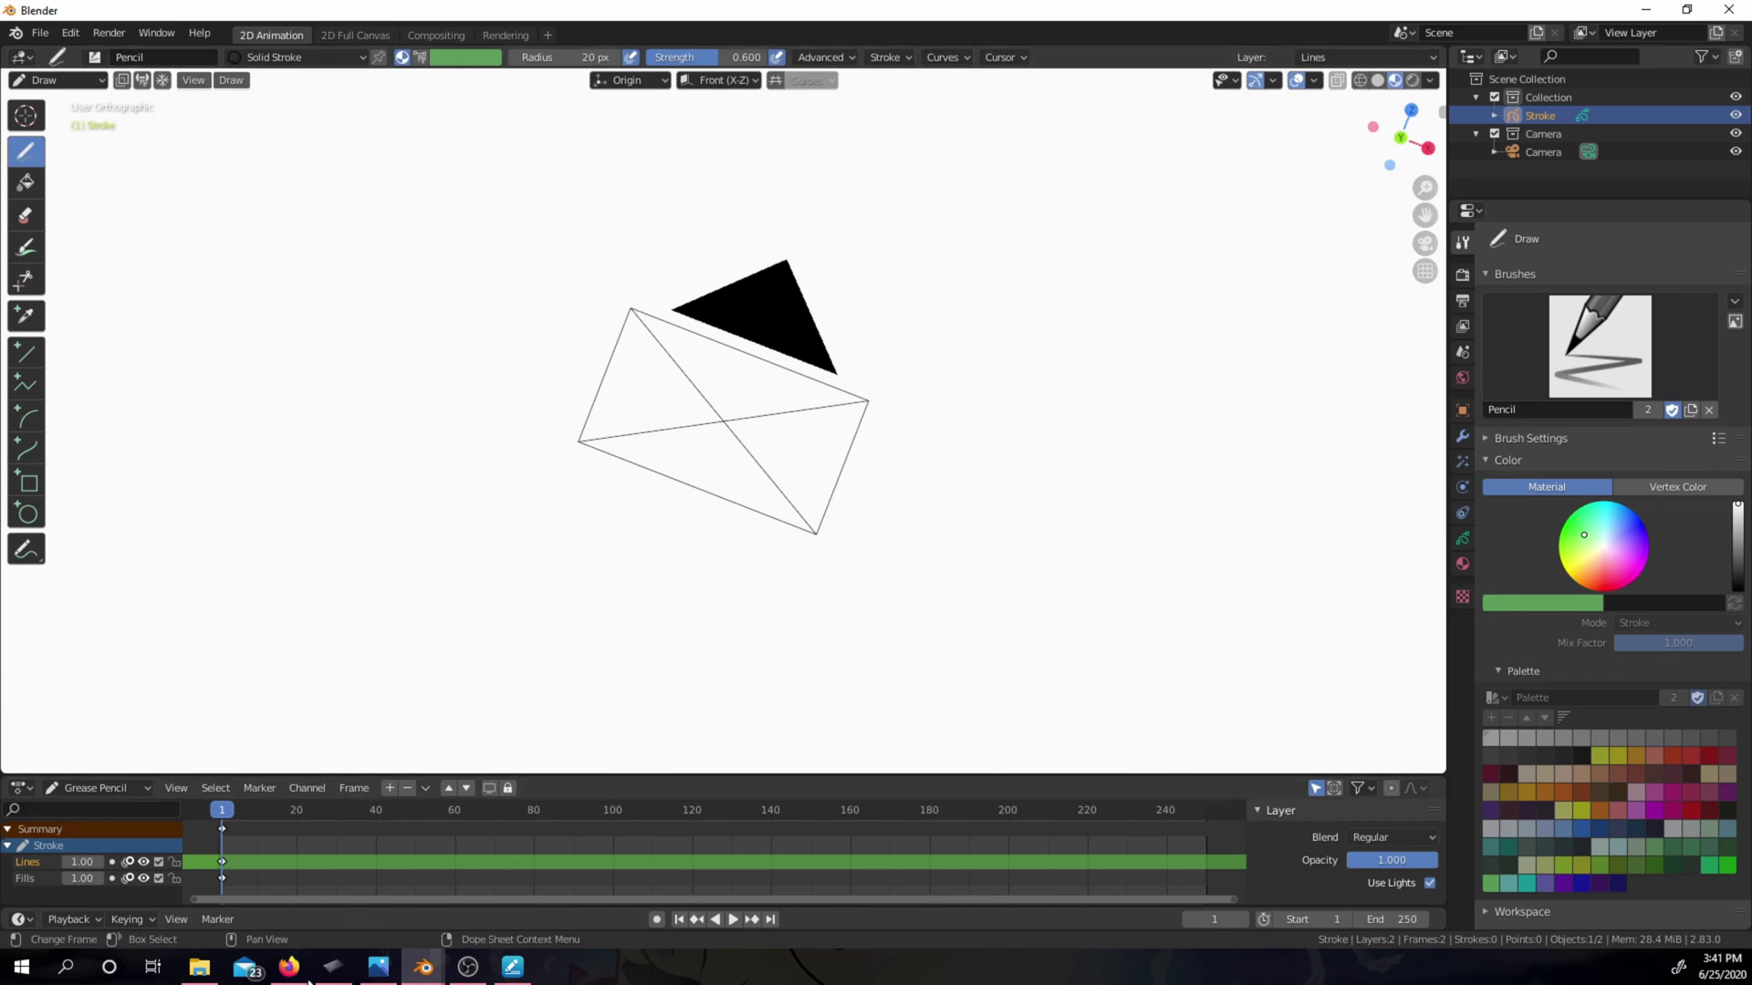
- Erase the blue marks over the touch strip and lower buttons on huion 3.jpg, then minimize Photos
{"action": "left_click", "coordinate": [378, 969]}
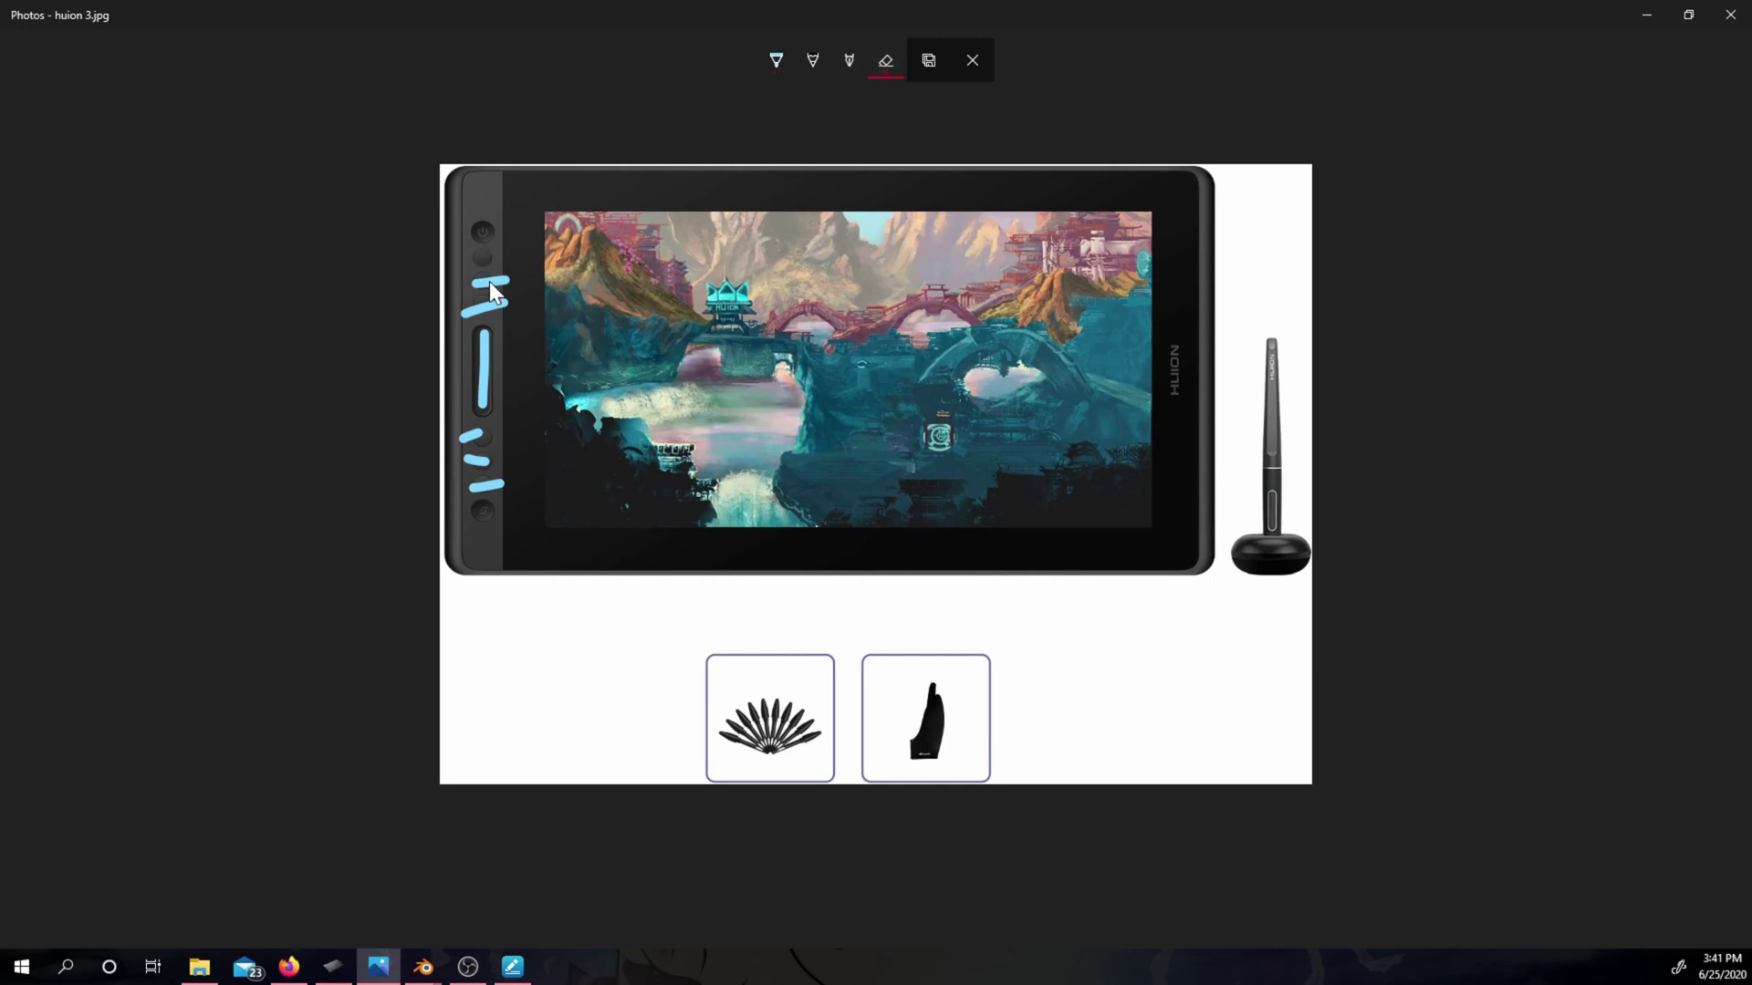
{"action": "left_click_drag", "start_coordinate": [483, 399], "coordinate": [483, 424]}
{"action": "left_click_drag", "start_coordinate": [482, 483], "coordinate": [488, 494]}
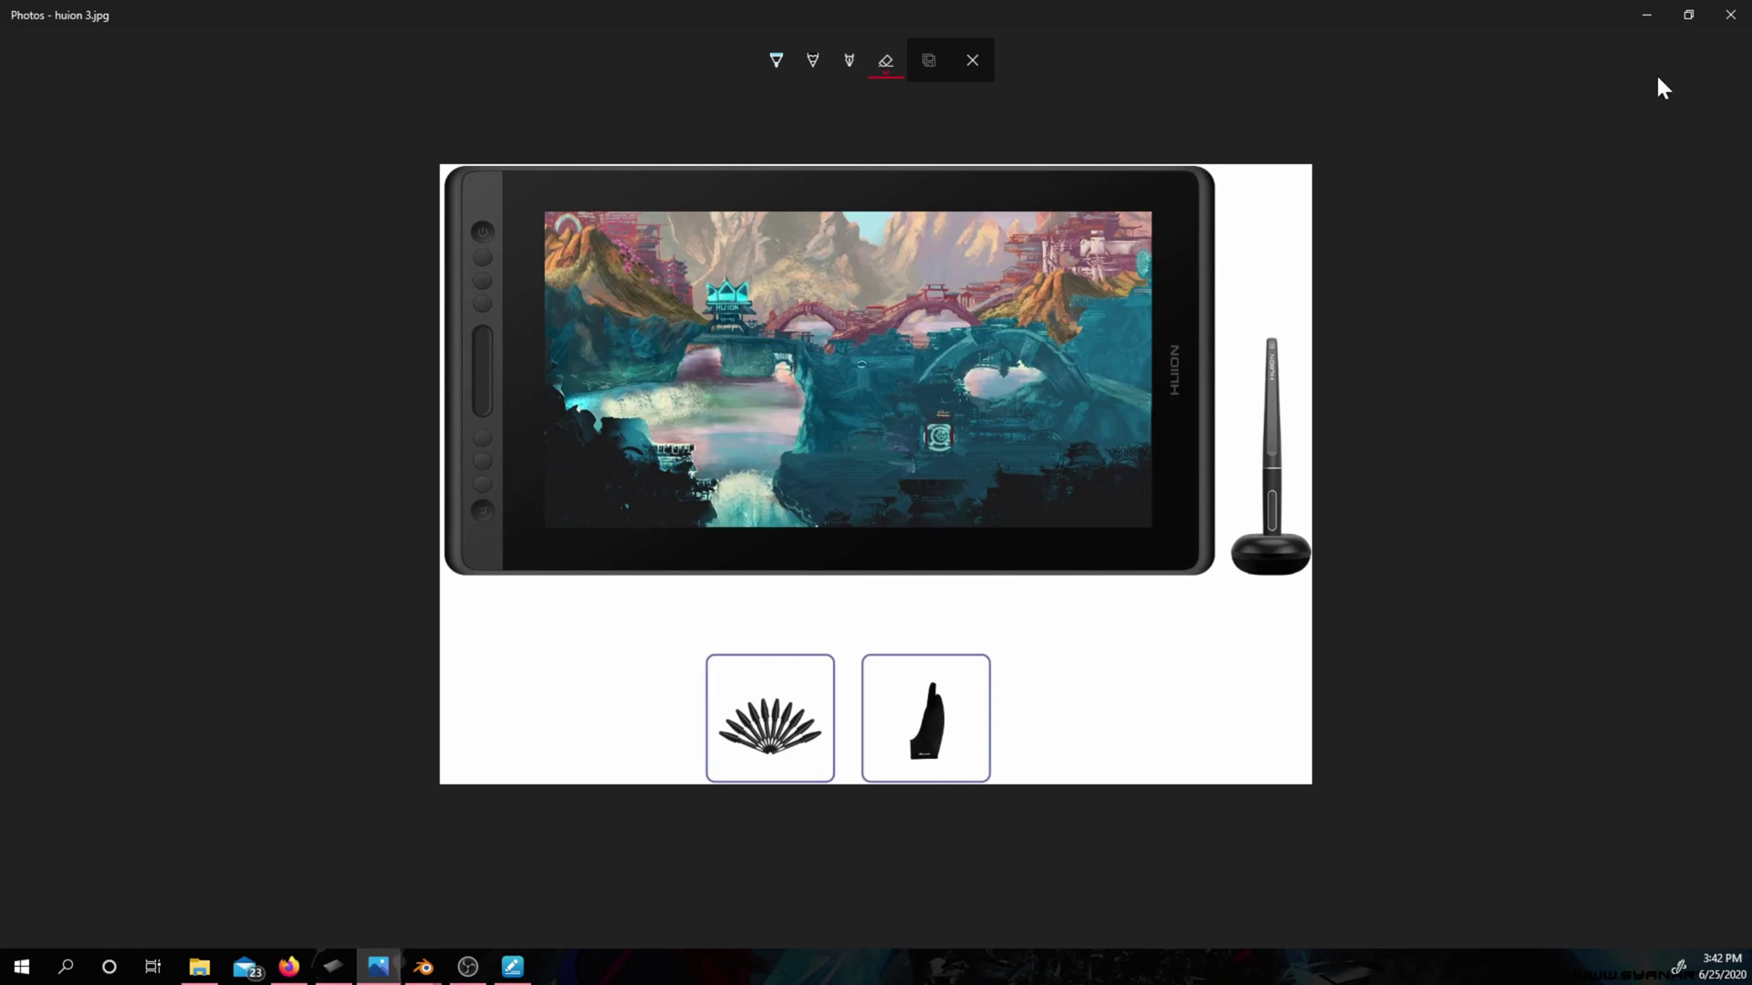
{"action": "left_click", "coordinate": [1644, 26]}
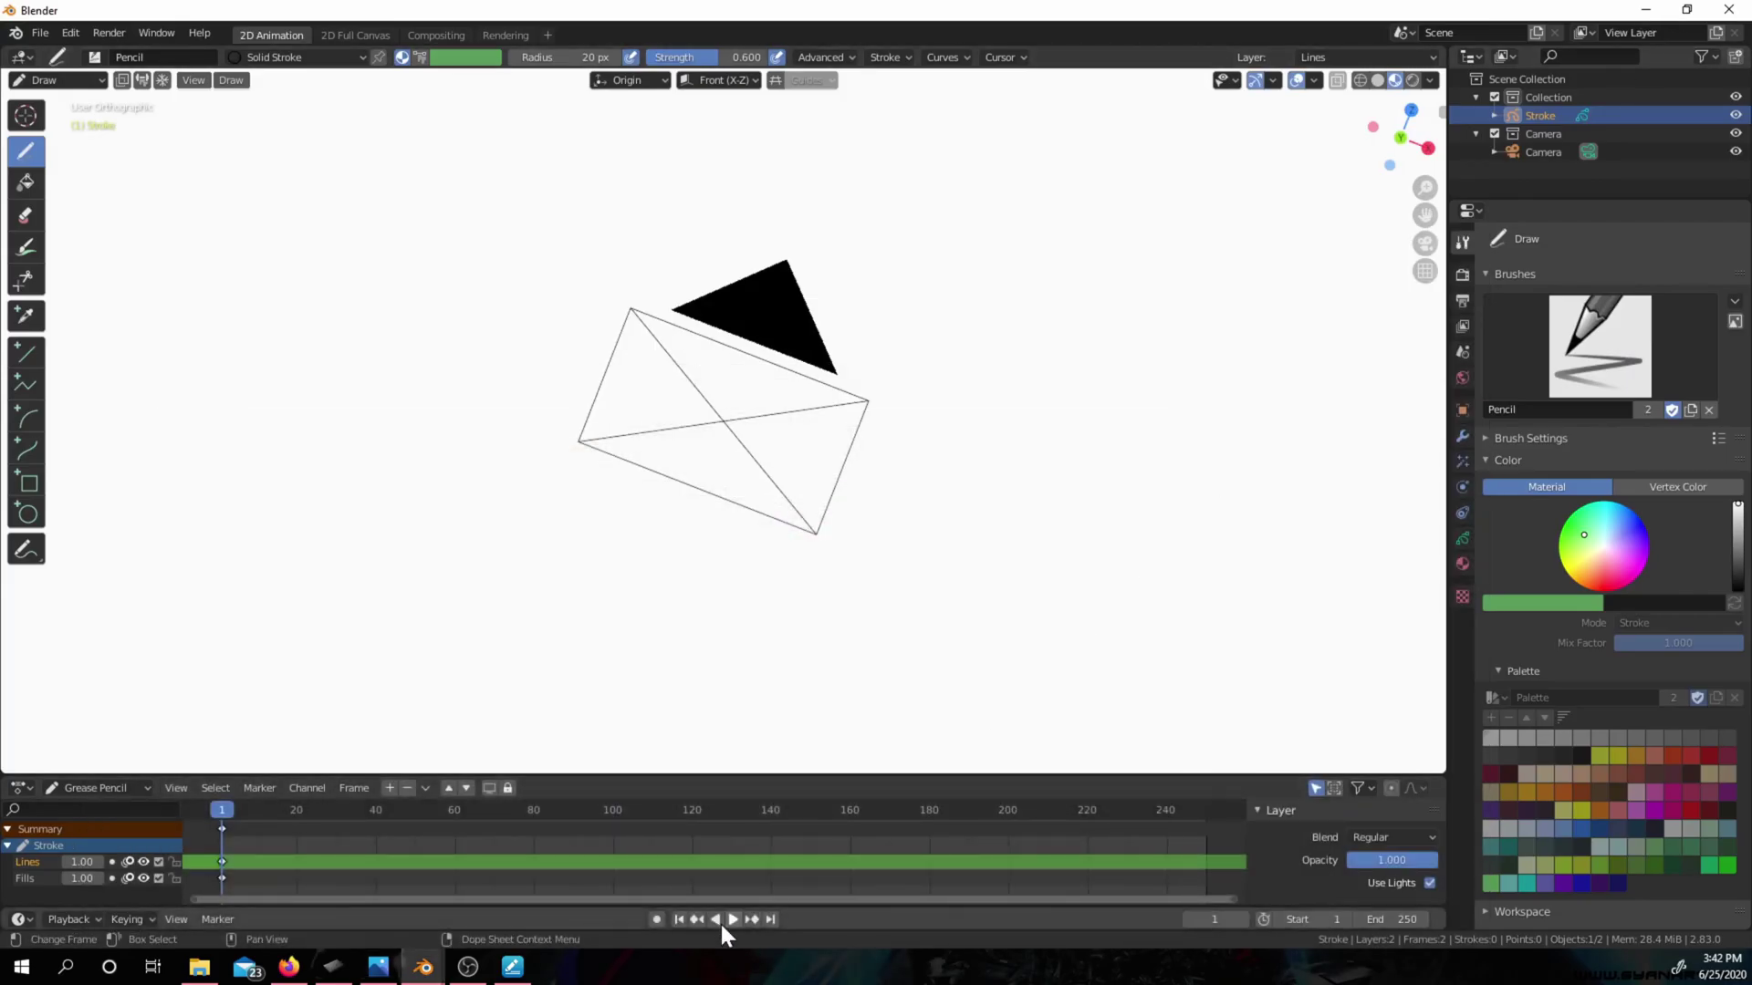
{"action": "mouse_move", "coordinate": [514, 968]}
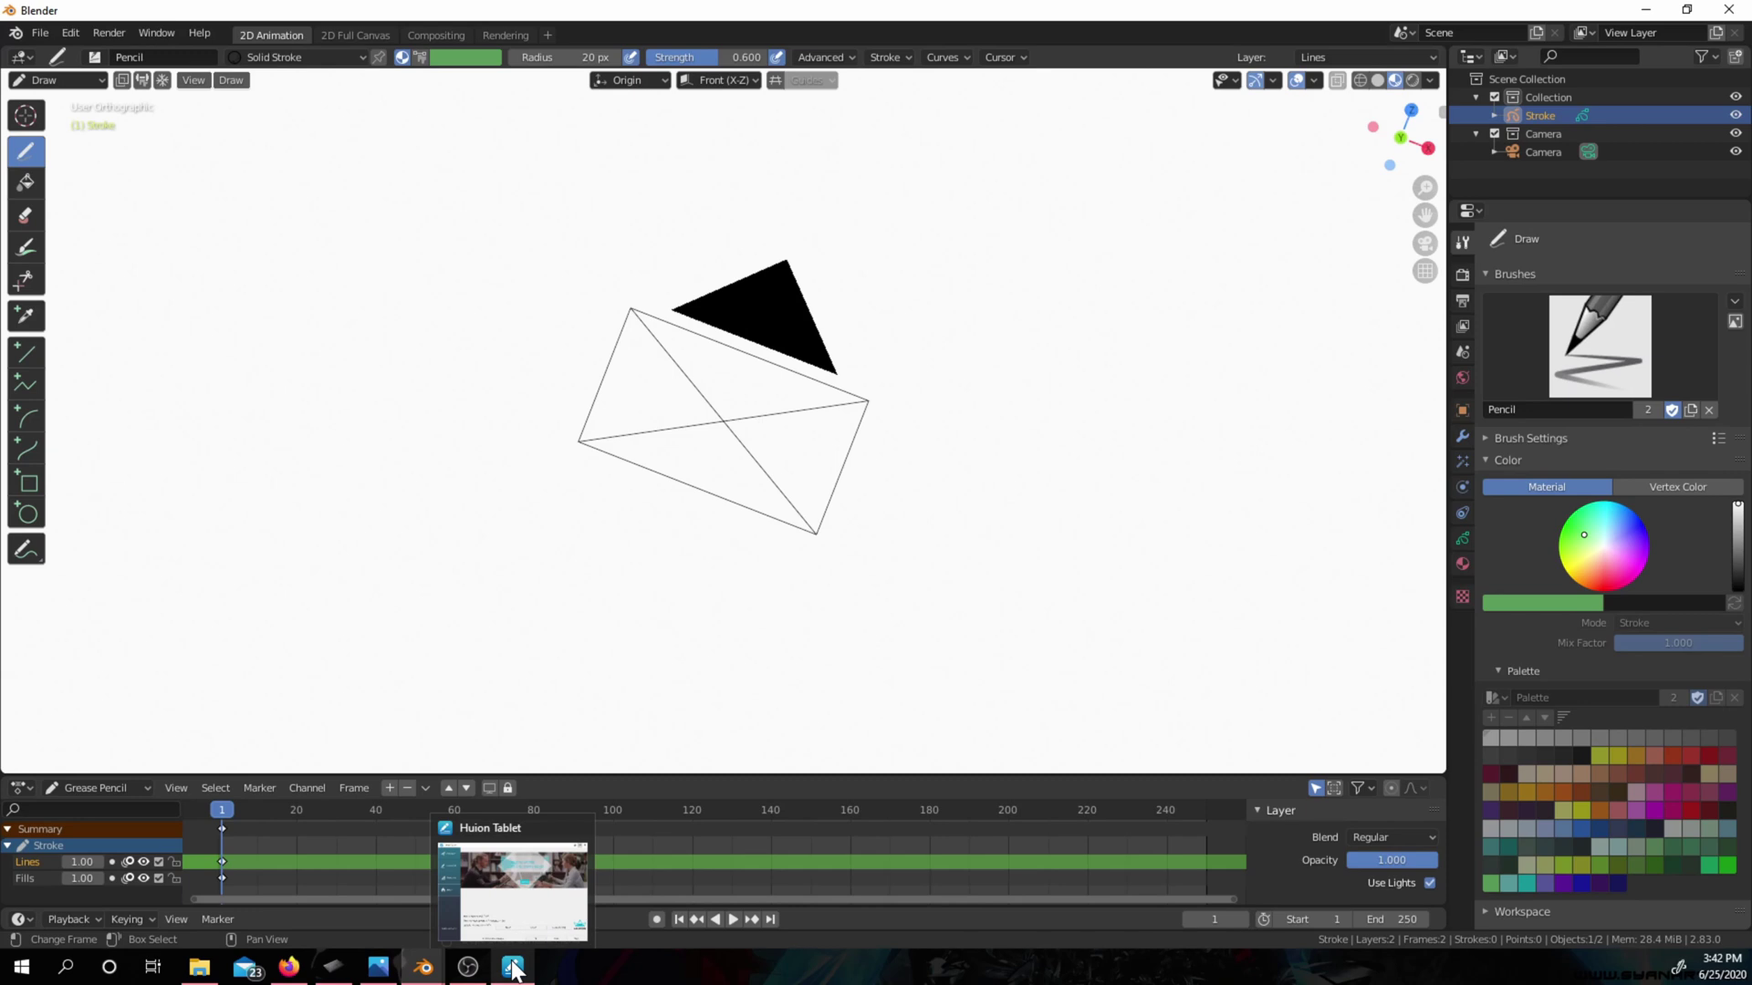
- Verify the Huion press key named Rotate sends Alt+Shift+R, then minimize Huion Tablet
{"action": "left_click", "coordinate": [513, 965]}
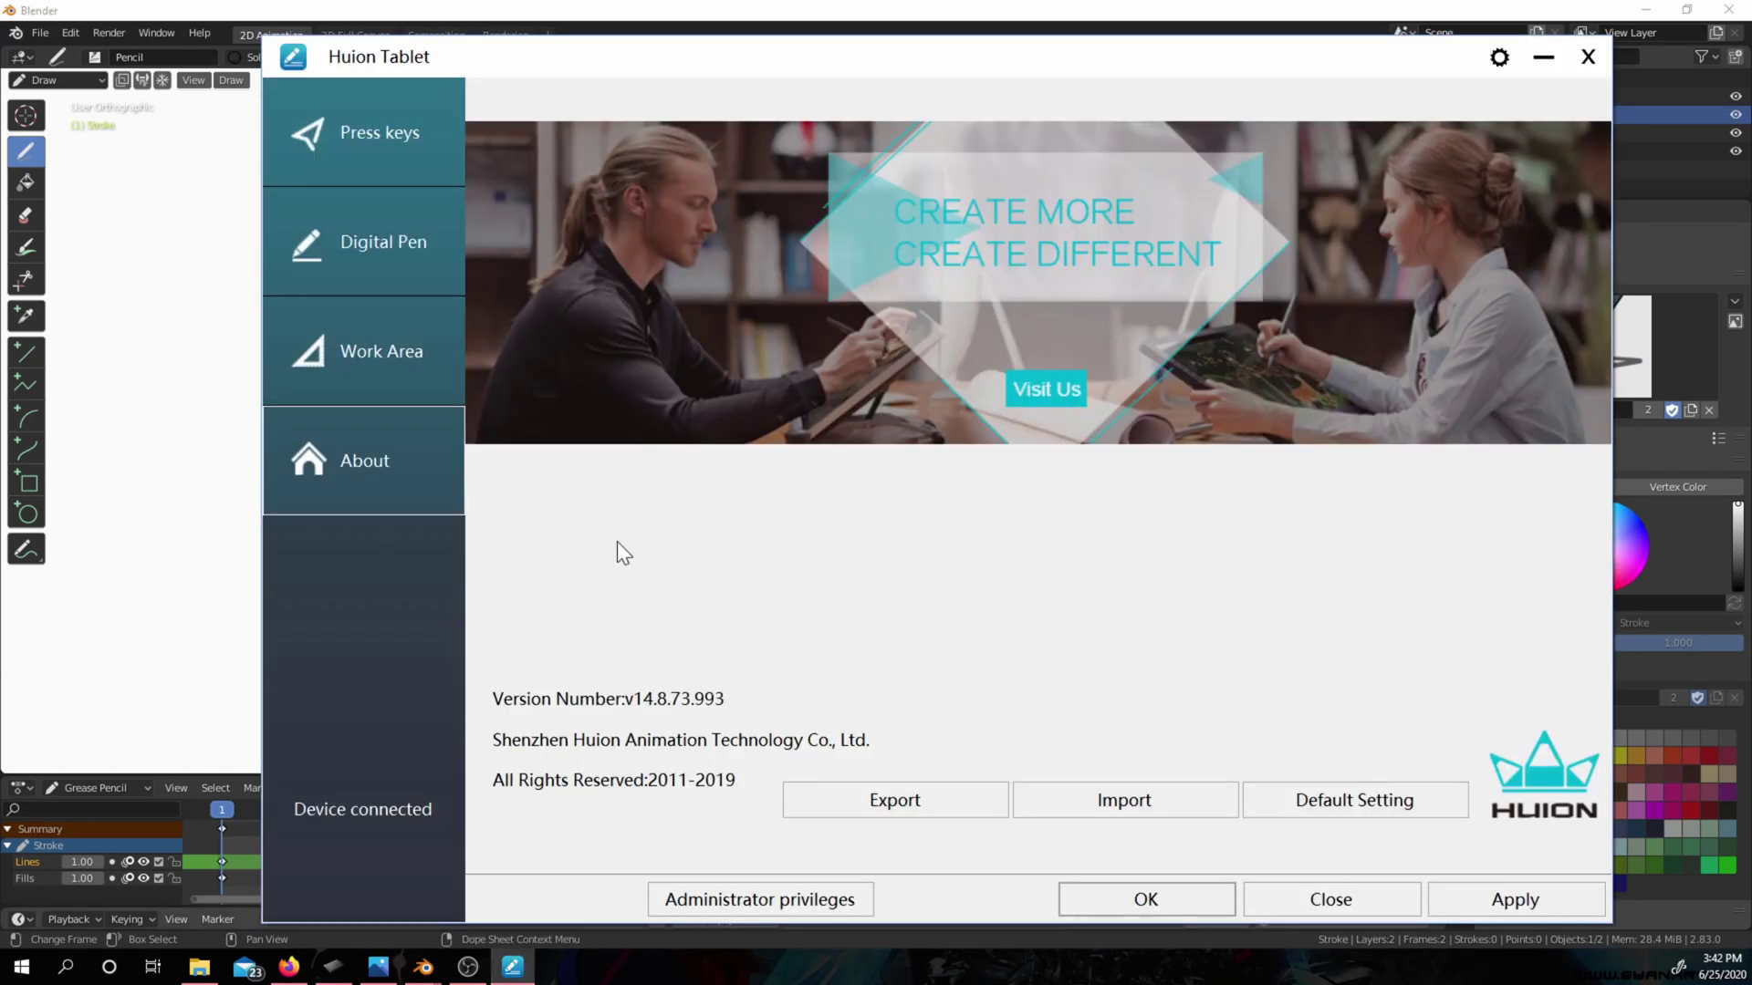
{"action": "left_click", "coordinate": [406, 134]}
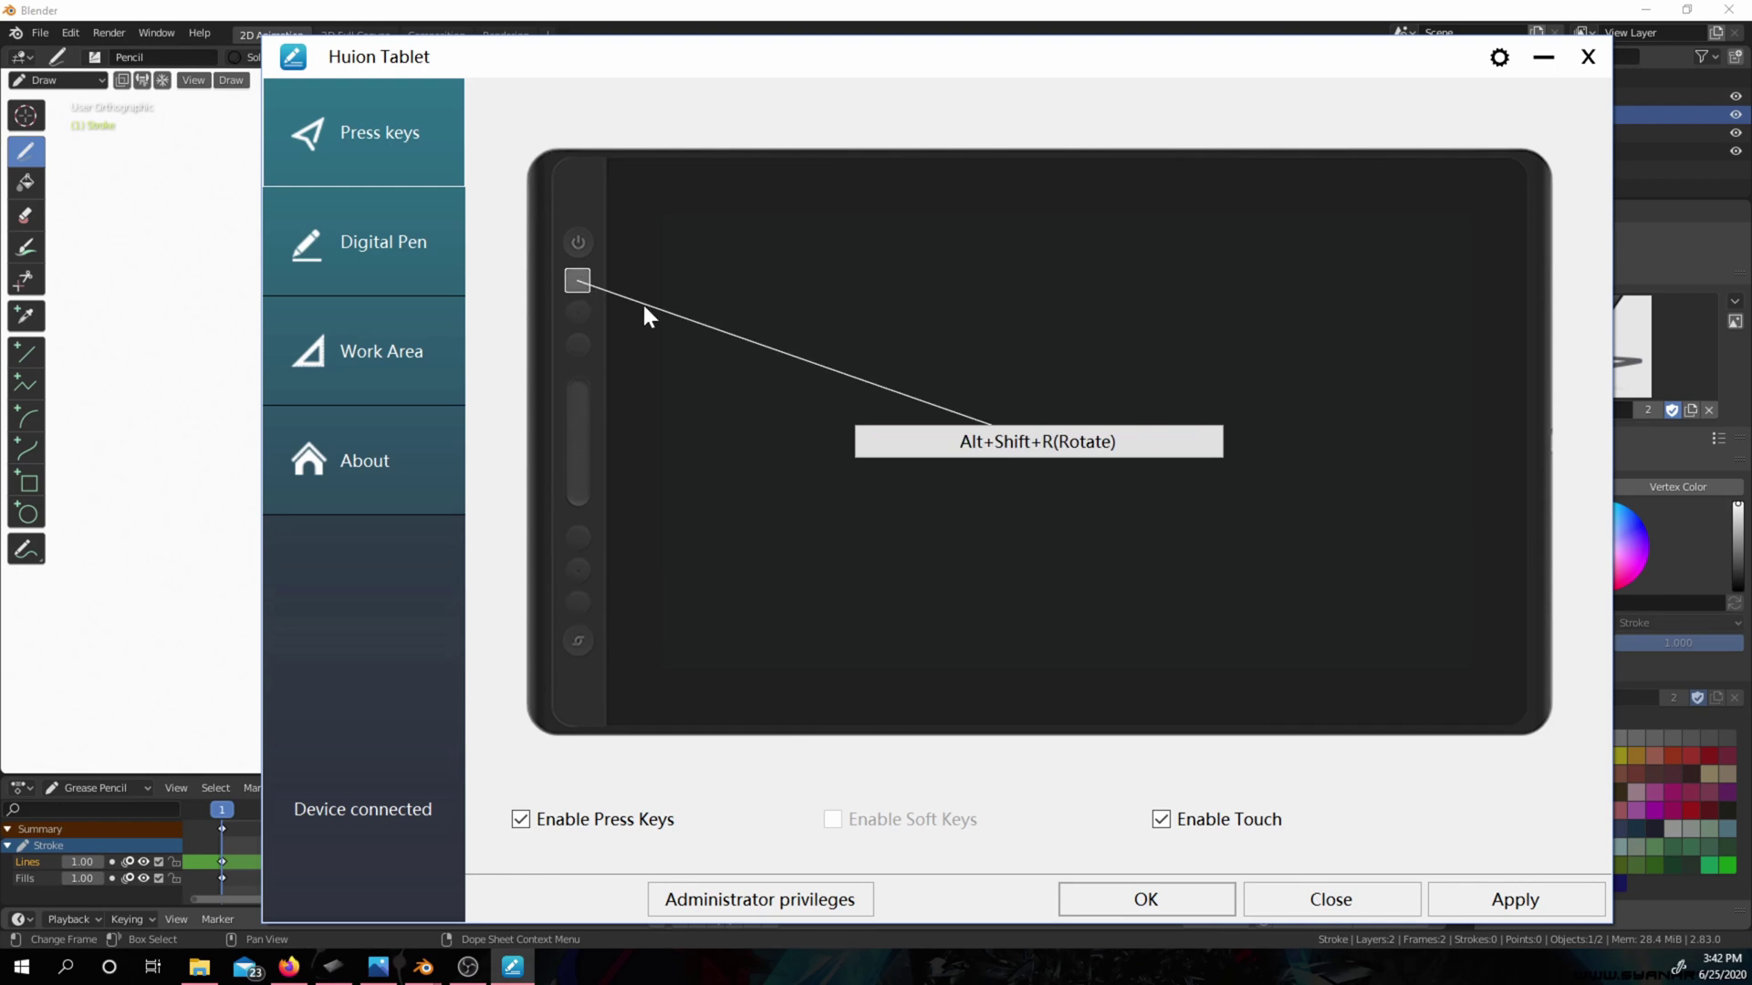
{"action": "left_click", "coordinate": [1036, 441]}
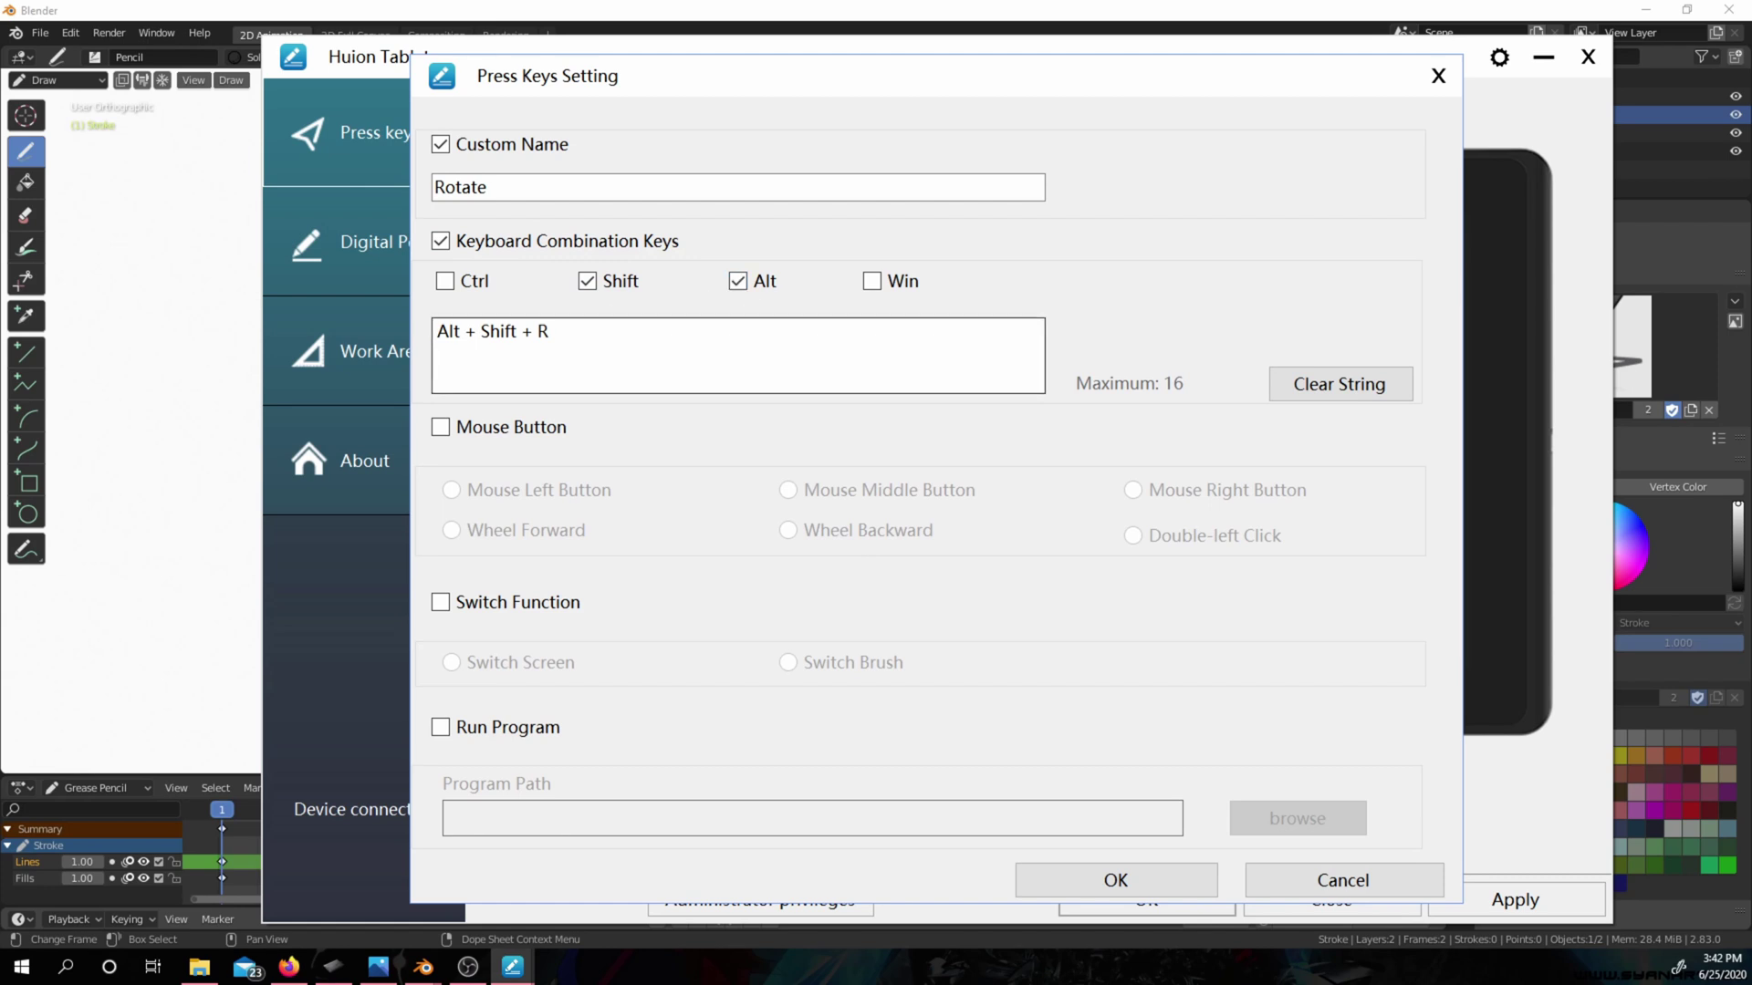
{"action": "left_click", "coordinate": [1168, 889]}
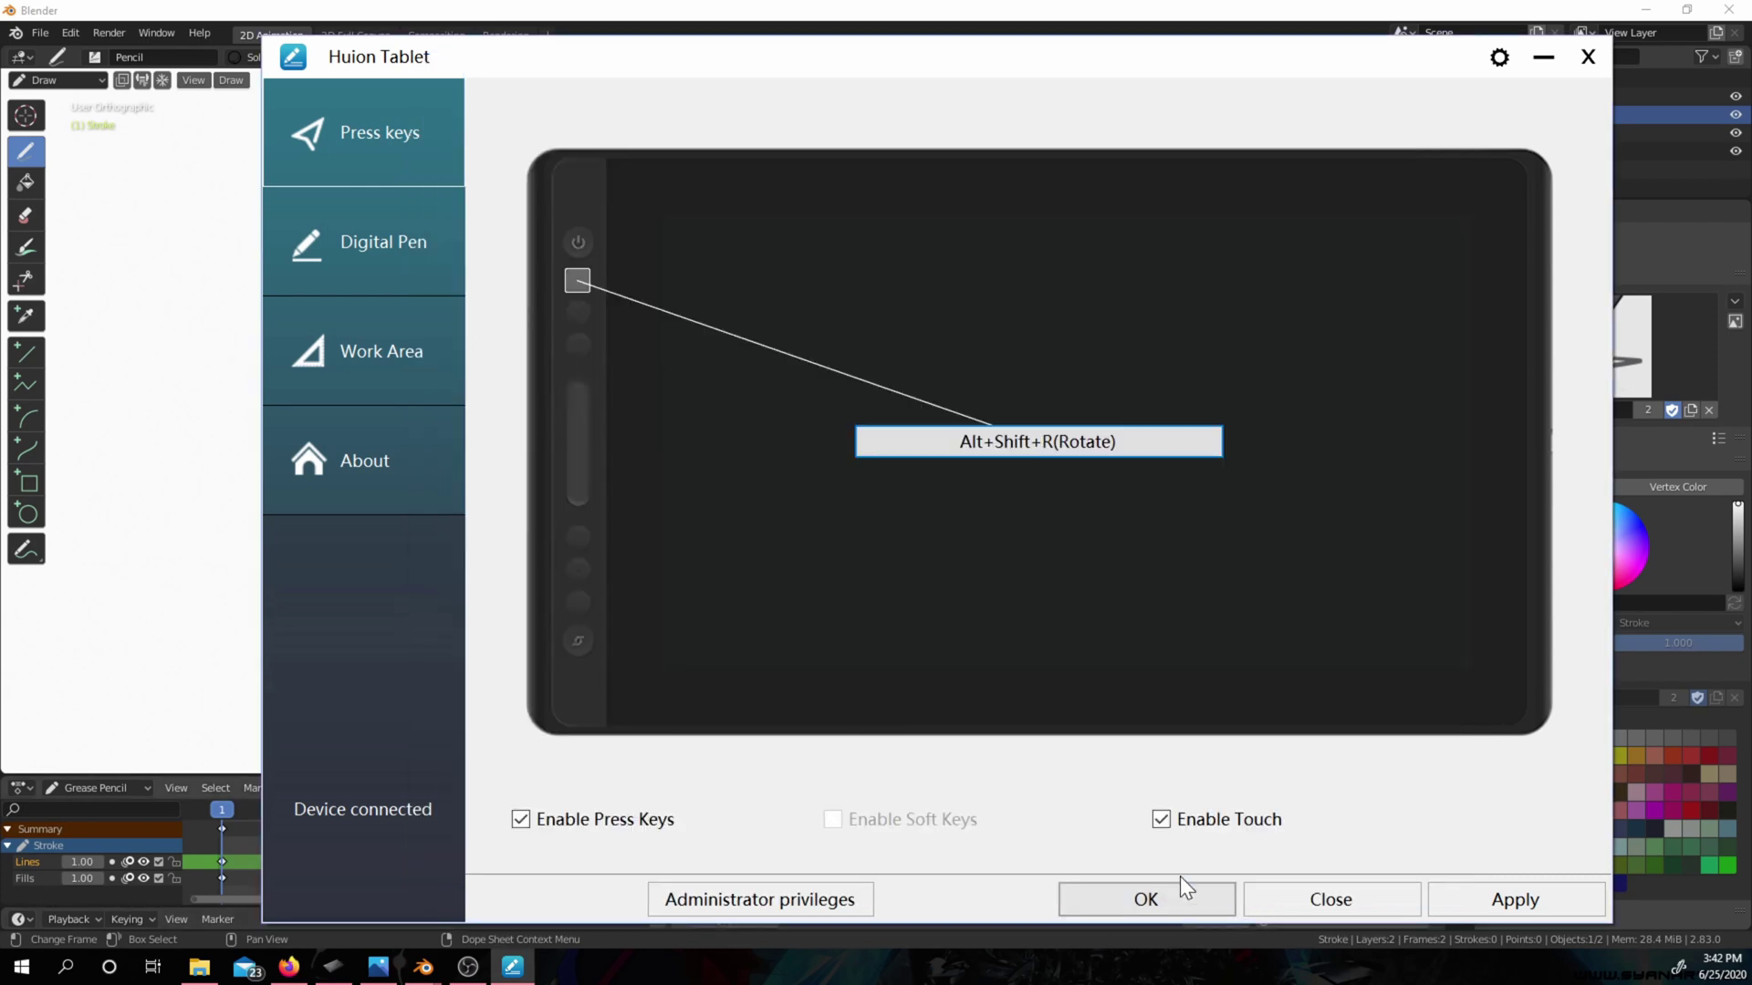
{"action": "left_click", "coordinate": [1544, 56]}
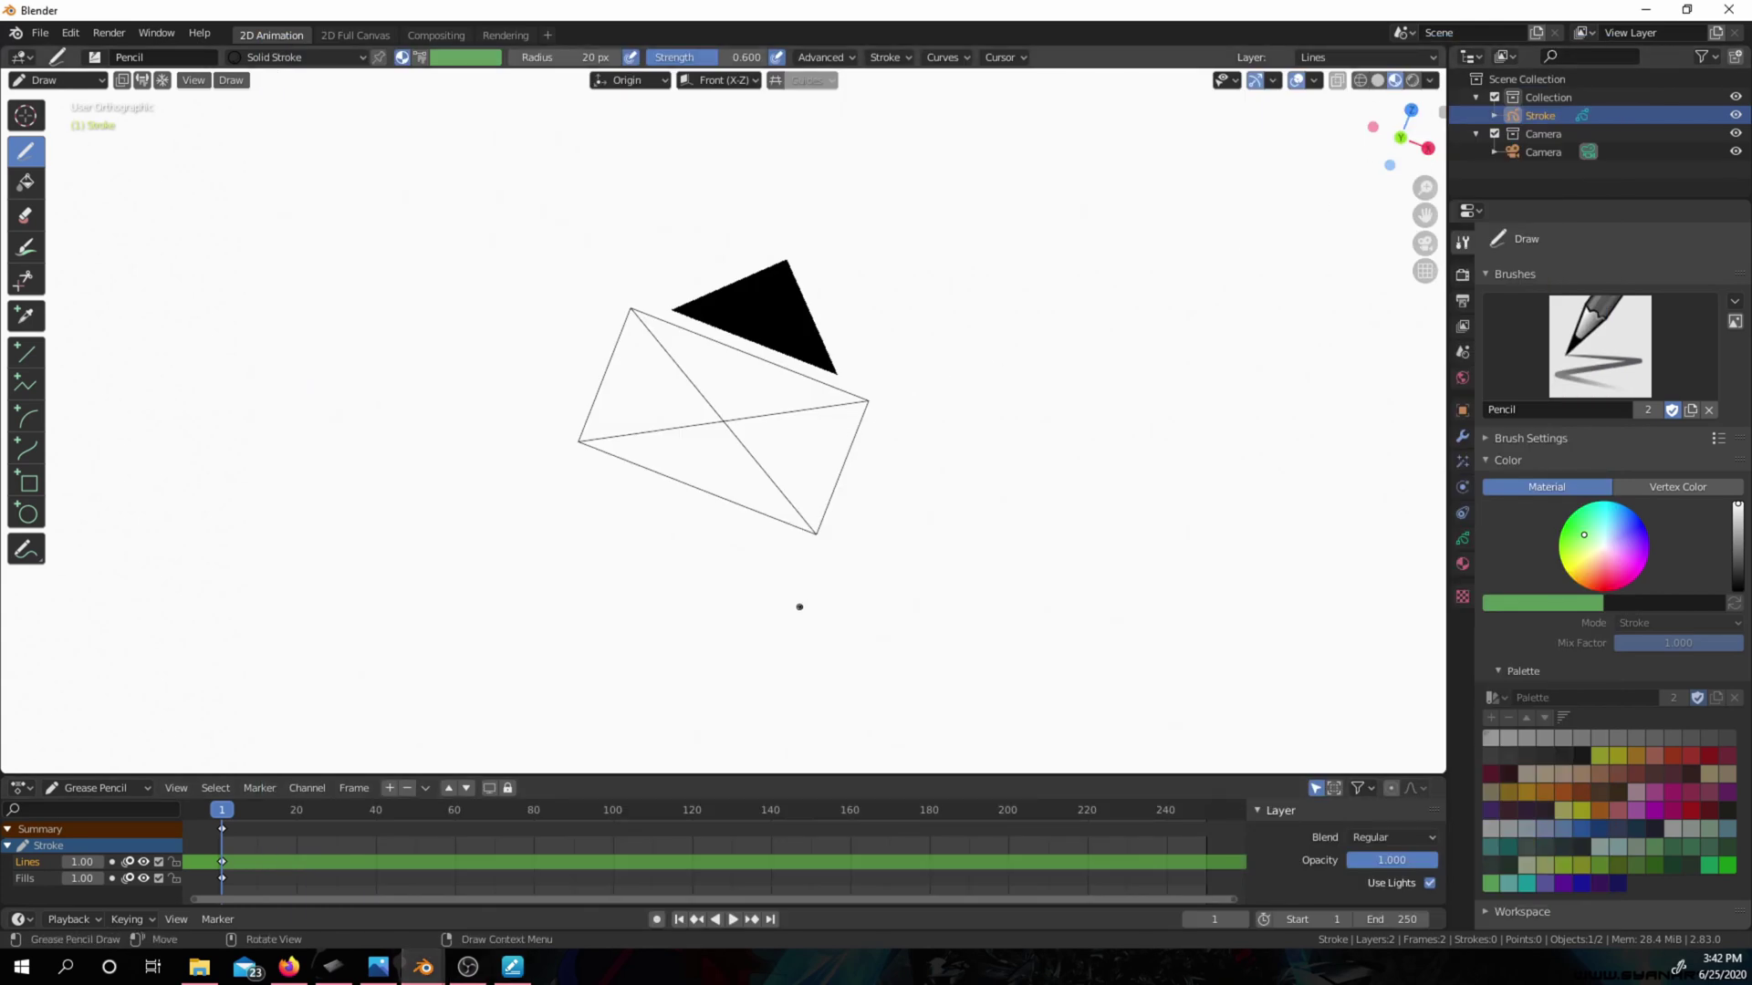
- Orbit around the triangle and rectangle, ending on a front-facing angle
{"action": "mouse_move", "coordinate": [801, 605]}
{"action": "middle_mouse_down"}
{"action": "mouse_move", "coordinate": [982, 531]}
{"action": "mouse_move", "coordinate": [797, 645]}
{"action": "mouse_move", "coordinate": [876, 614]}
{"action": "mouse_move", "coordinate": [842, 640]}
{"action": "middle_mouse_up"}
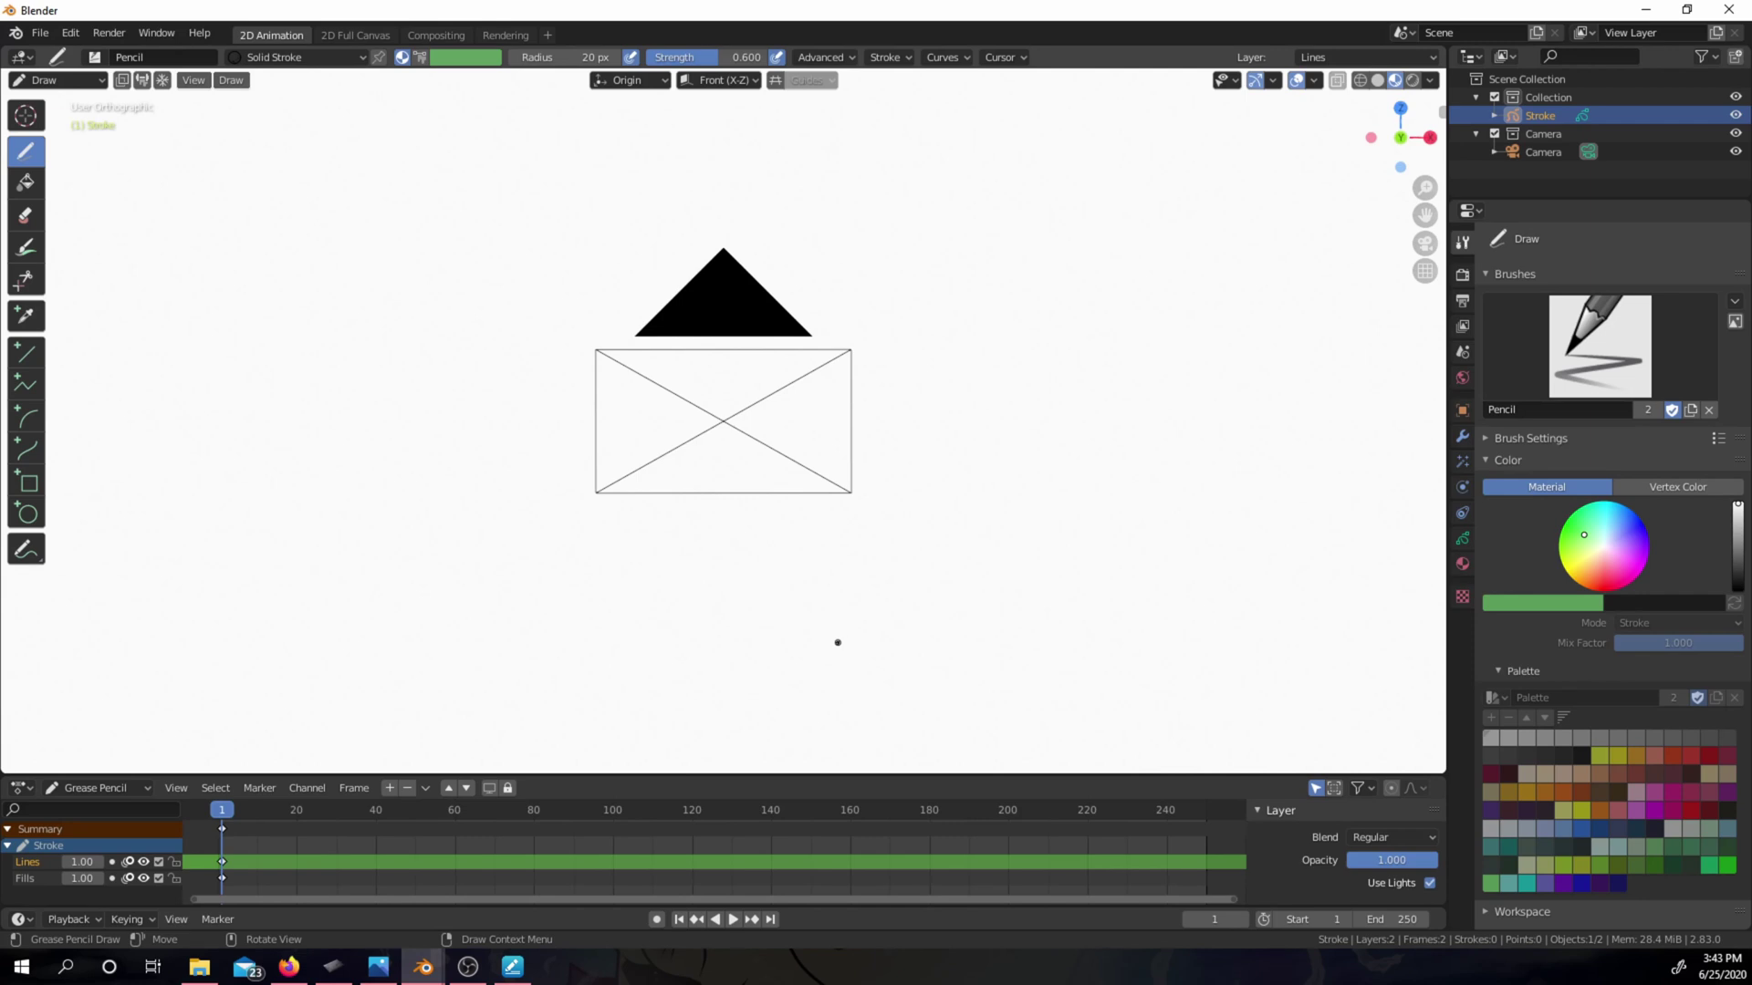
- Open Wacom Tablet Properties and add blender to the EK Remote's application list
{"action": "left_click", "coordinate": [333, 974]}
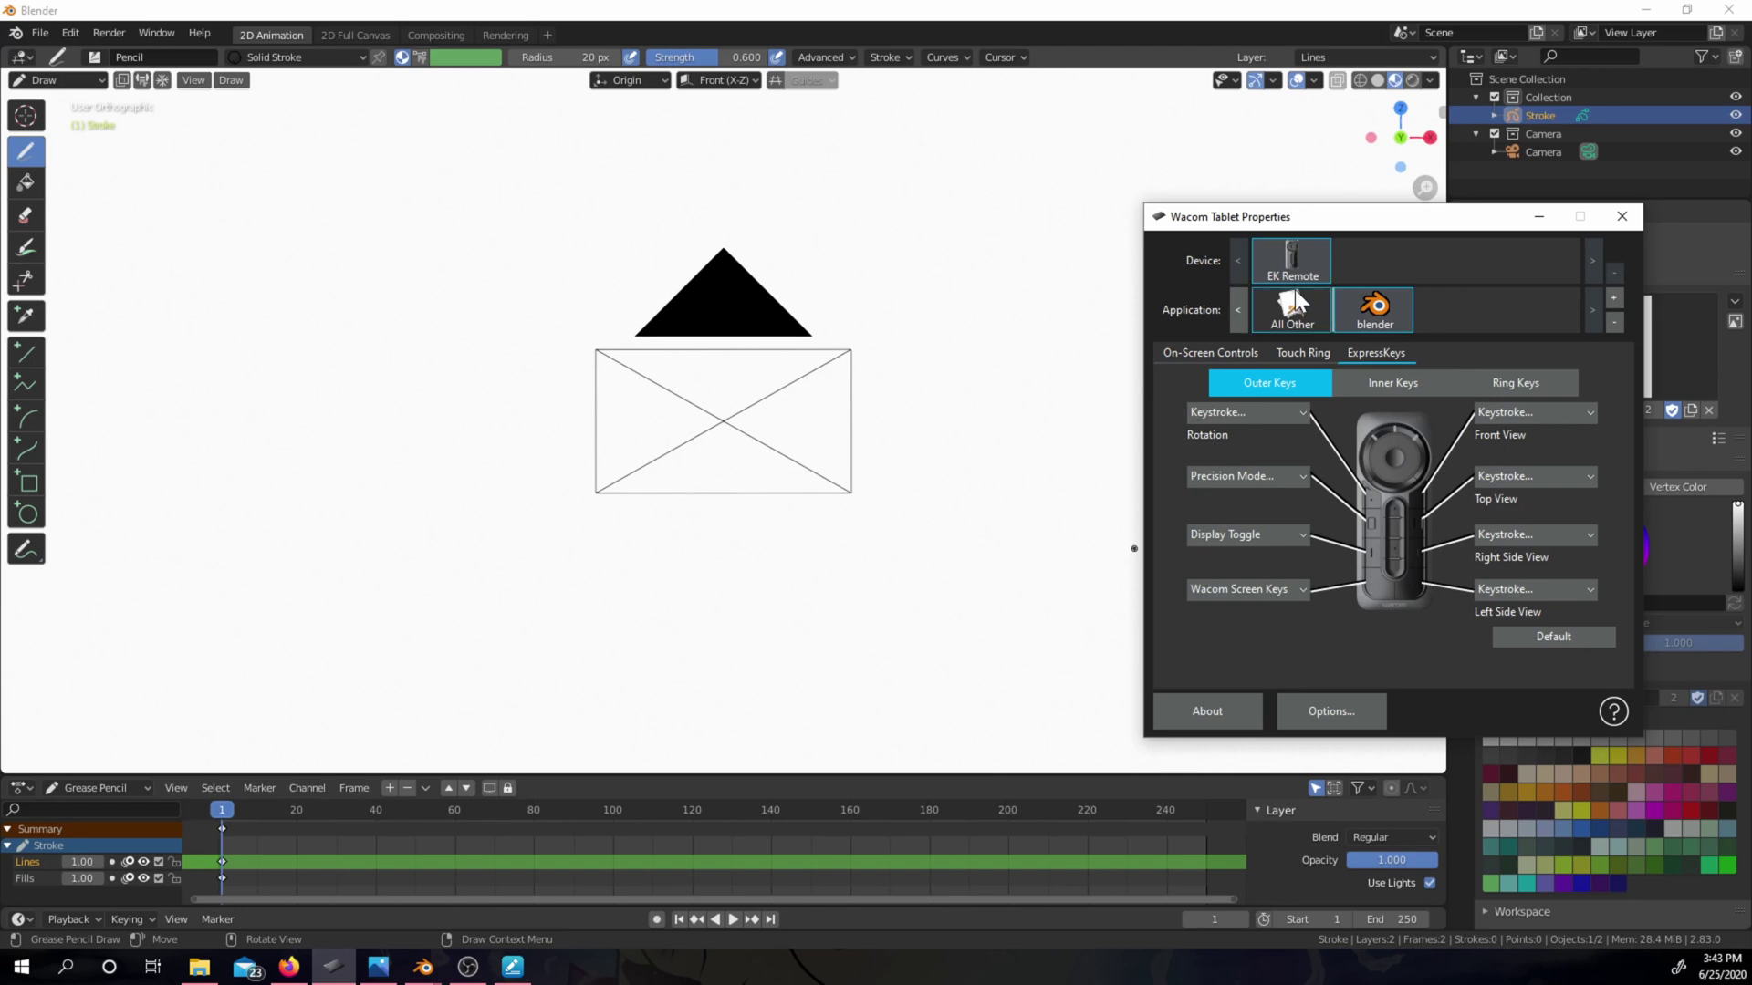
{"action": "left_click", "coordinate": [1614, 298]}
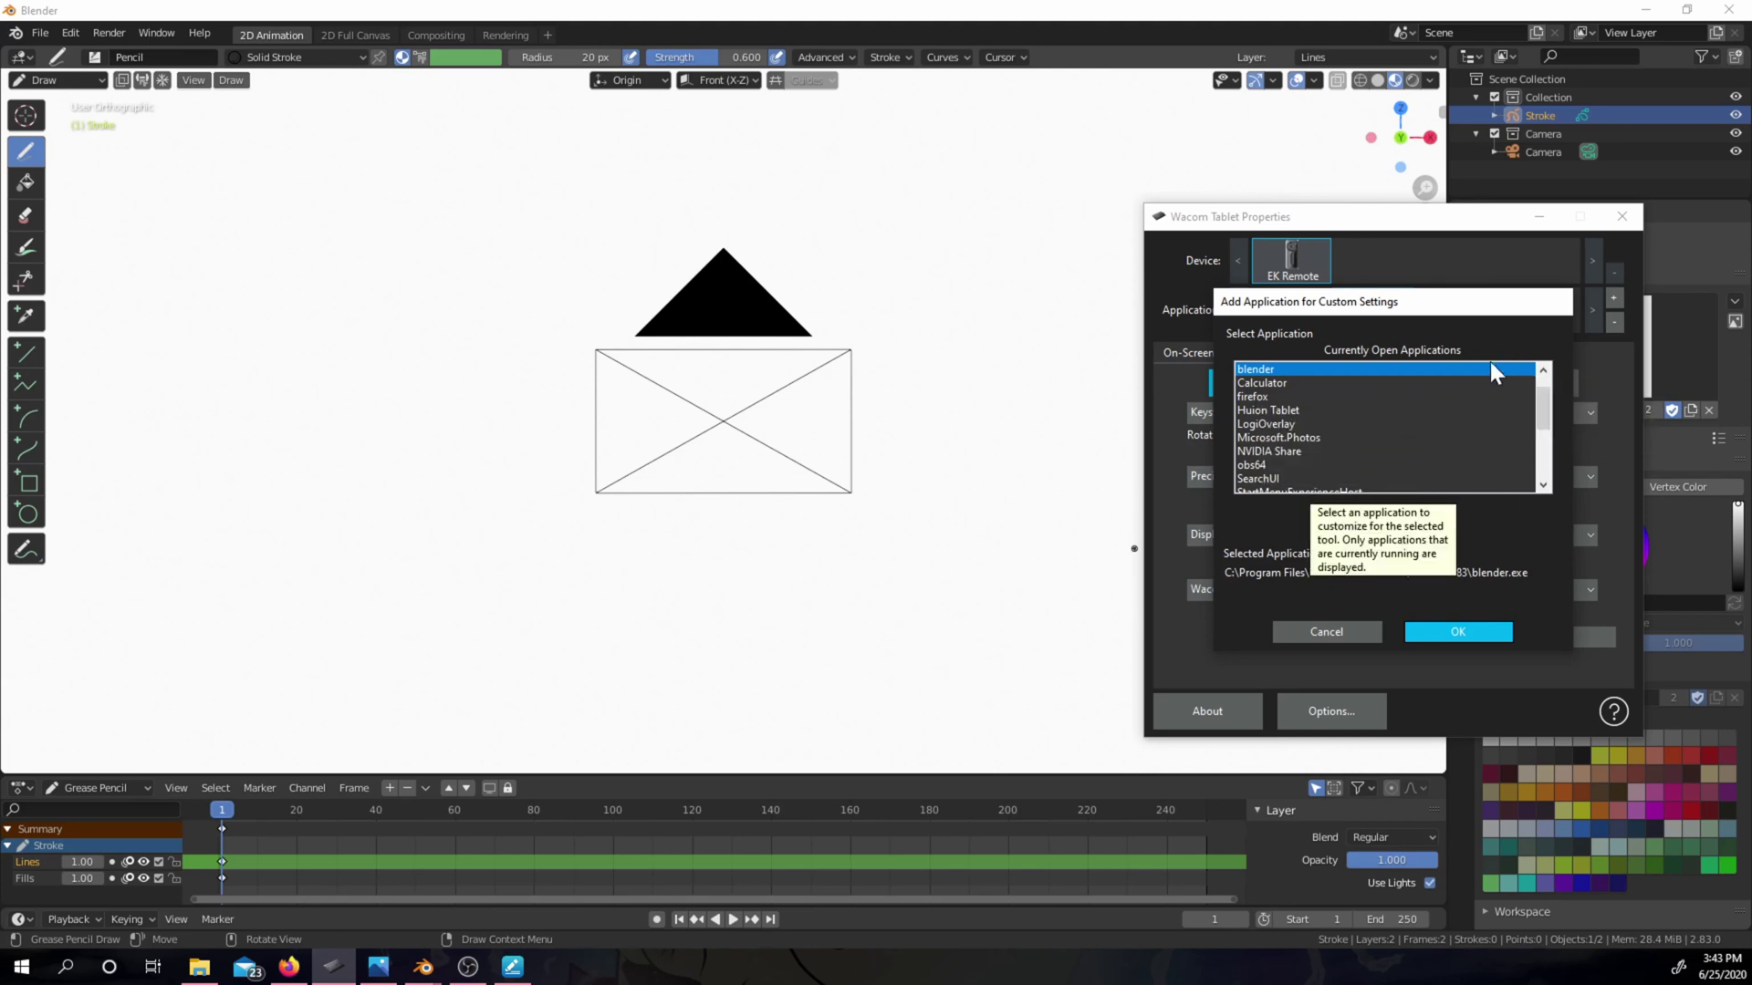
{"action": "left_click", "coordinate": [1423, 632]}
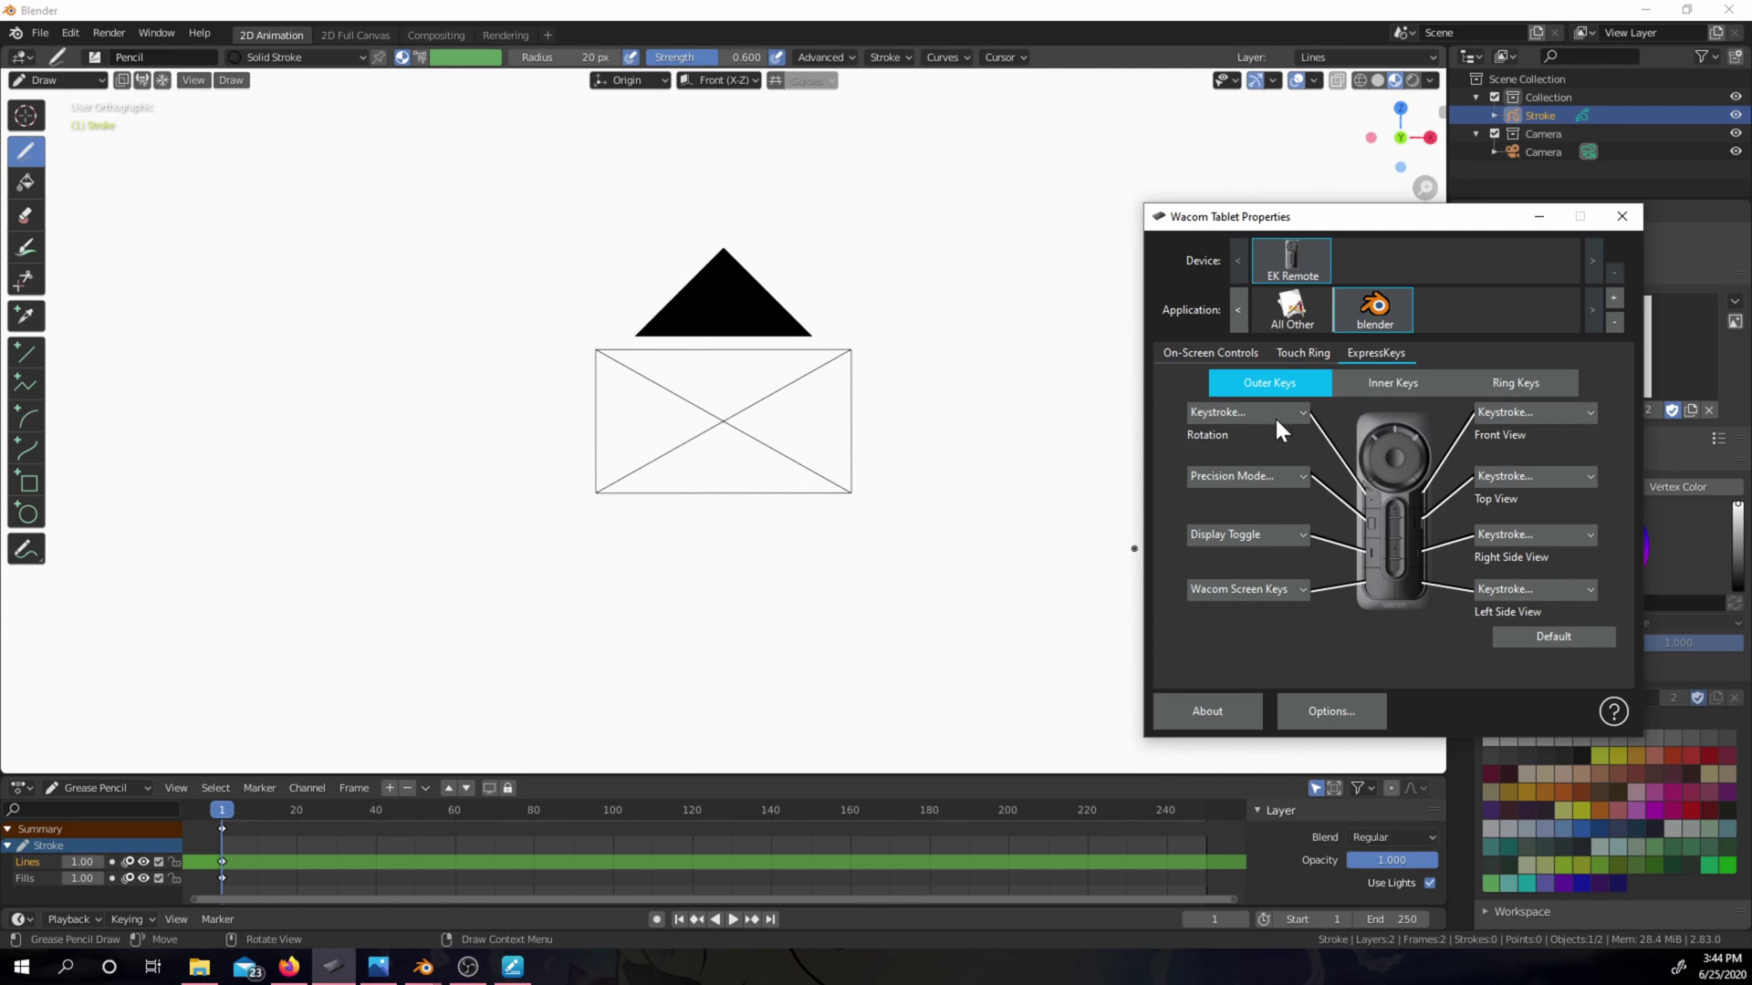
- Assign the first outer ExpressKey the keystroke Alt+Shift+R, named Rotation
{"action": "left_click", "coordinate": [1229, 412]}
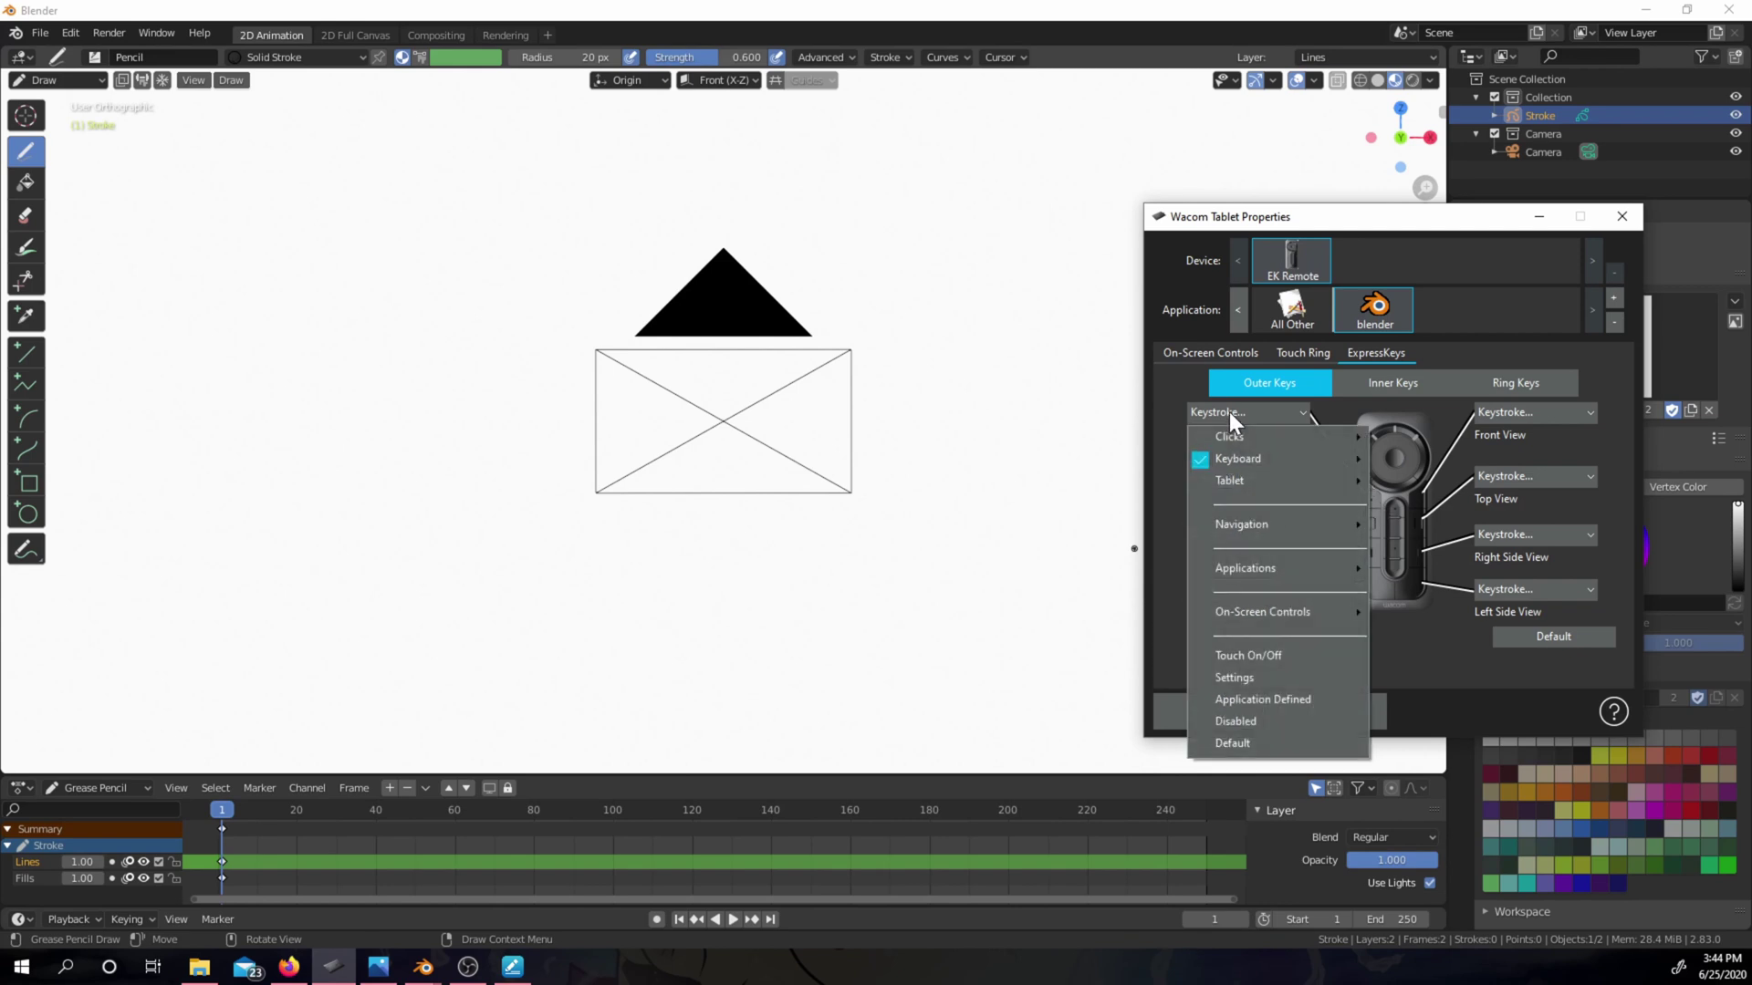
{"action": "mouse_move", "coordinate": [1256, 457]}
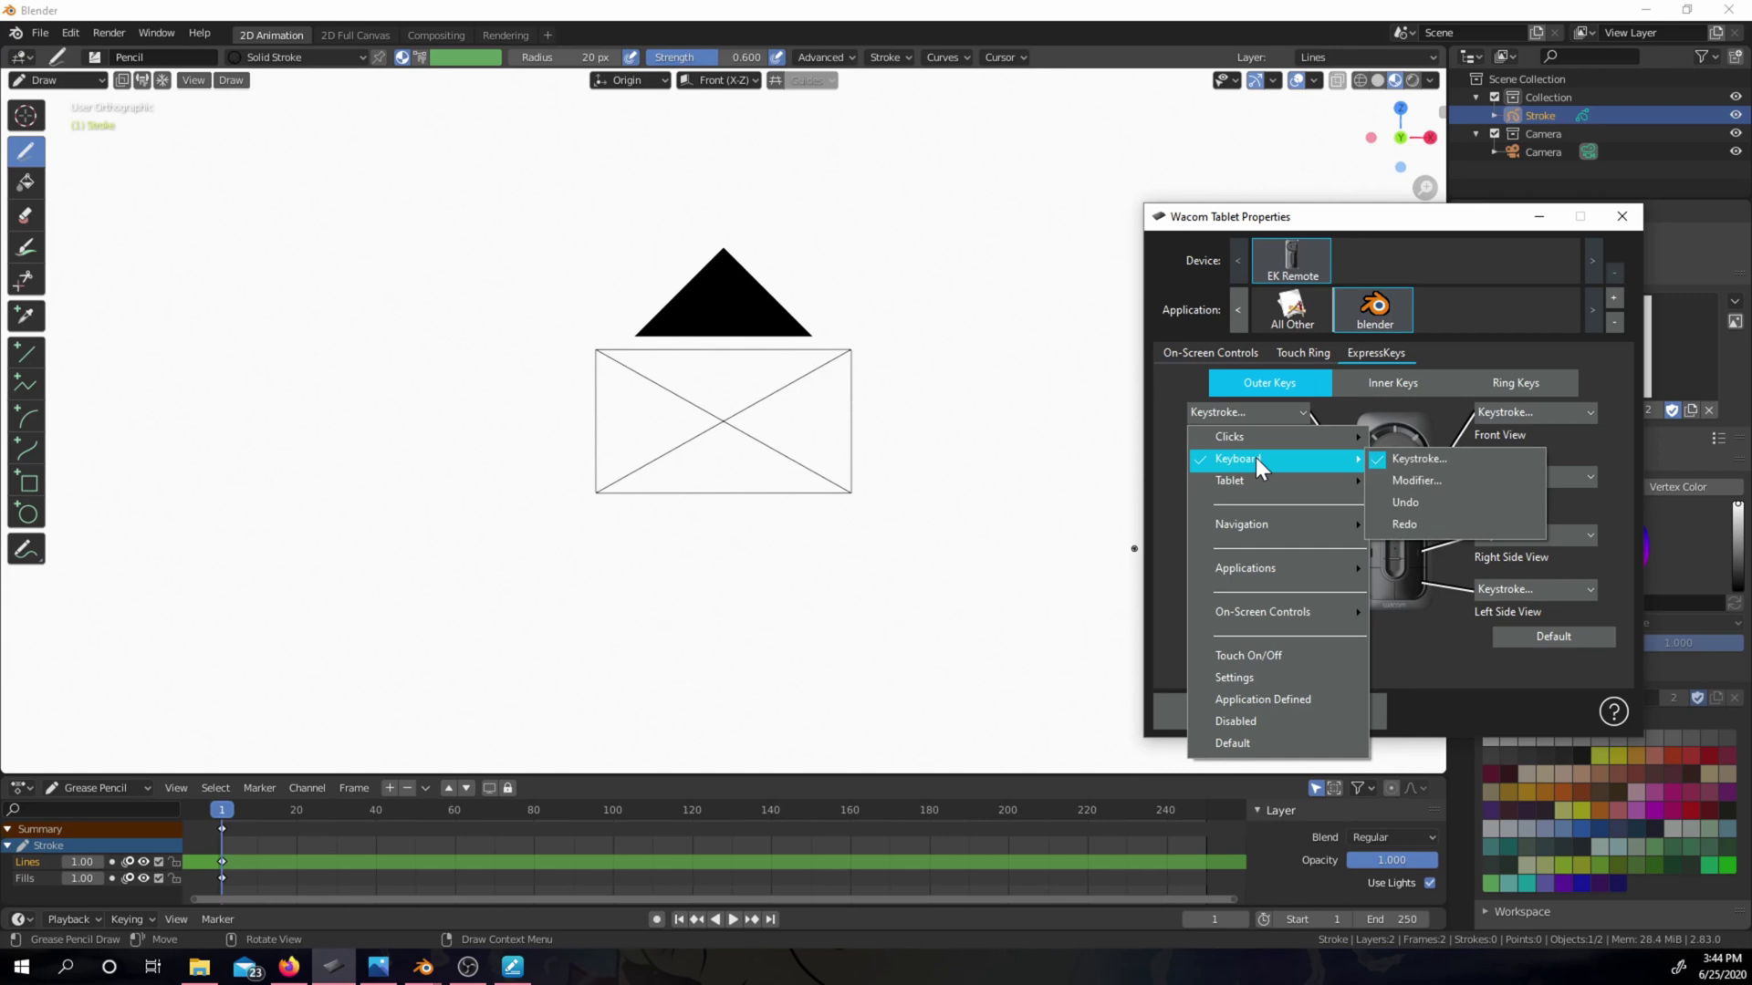
{"action": "left_click", "coordinate": [1408, 456]}
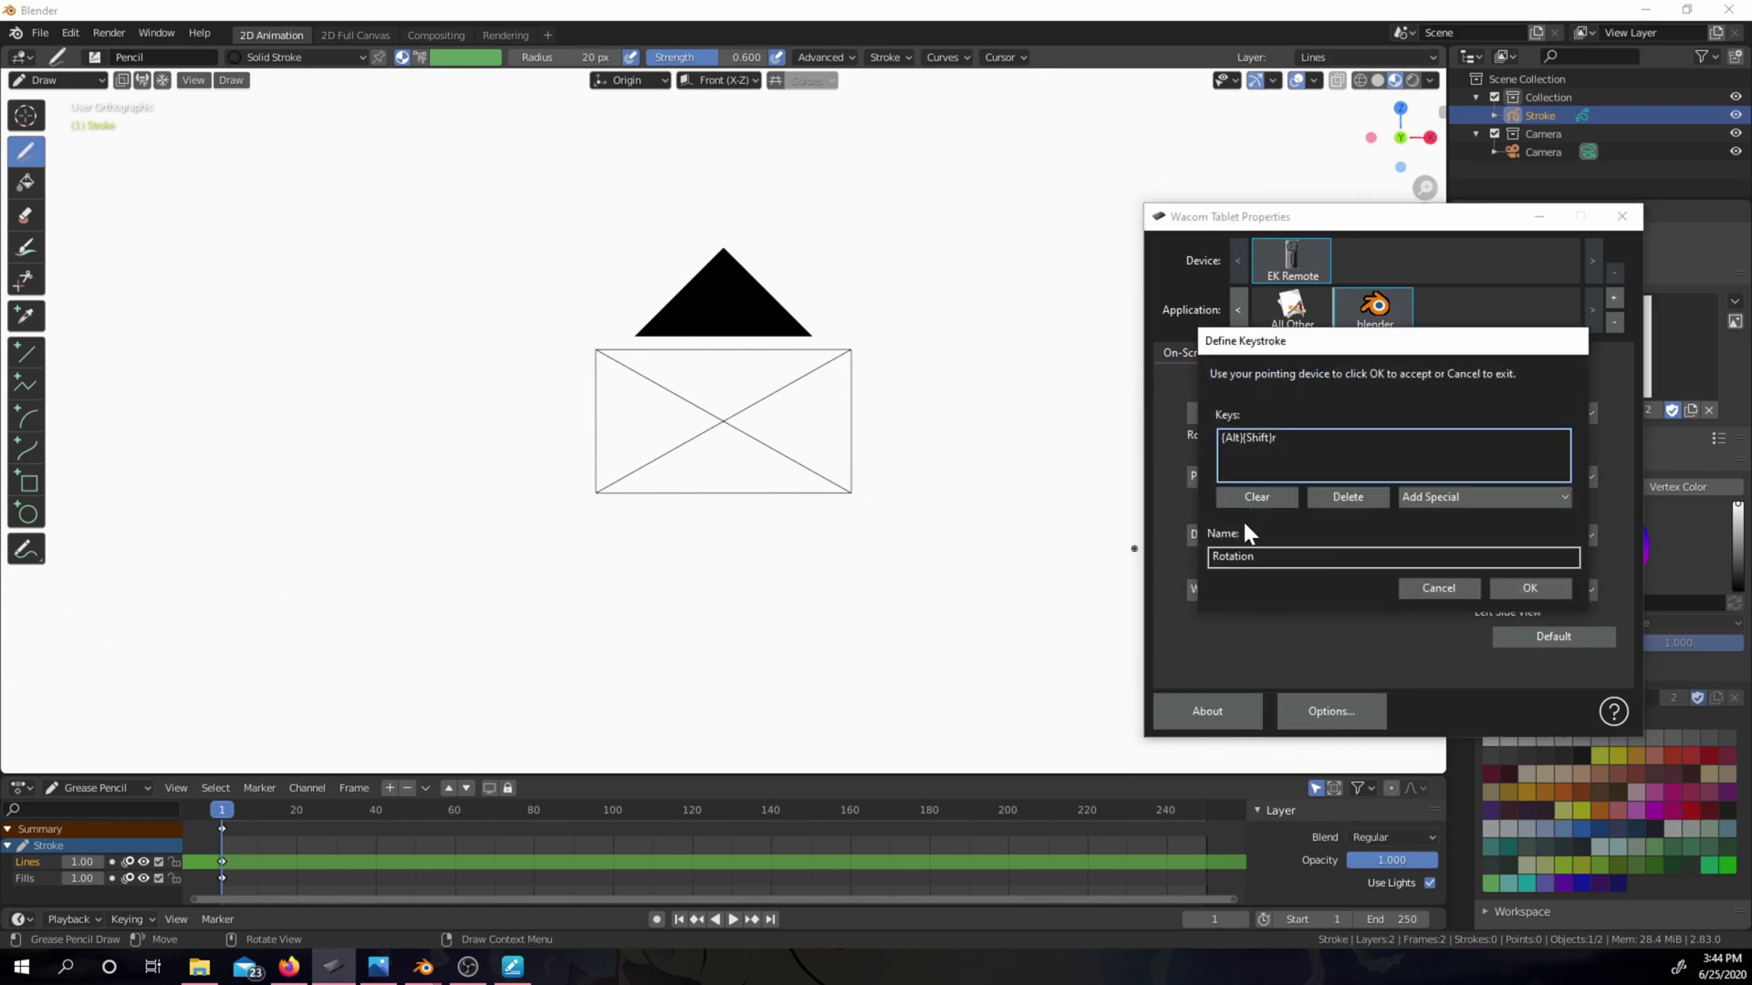
{"action": "left_click", "coordinate": [1396, 558]}
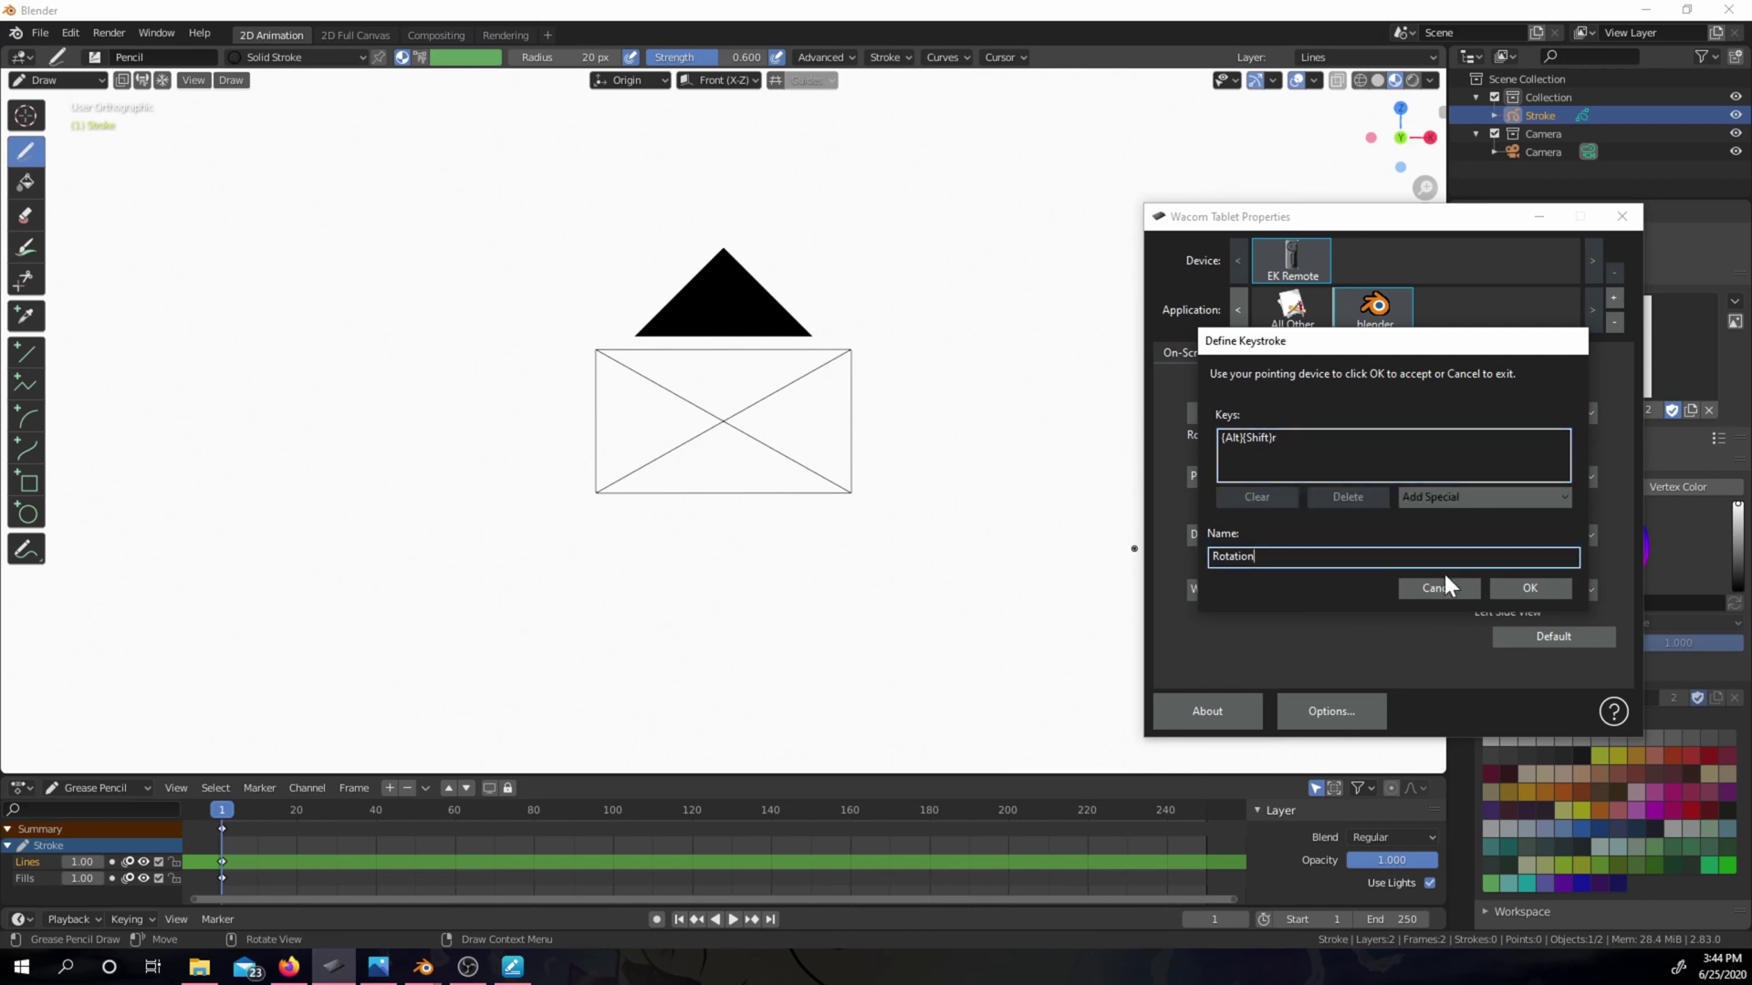
{"action": "left_click", "coordinate": [1514, 587]}
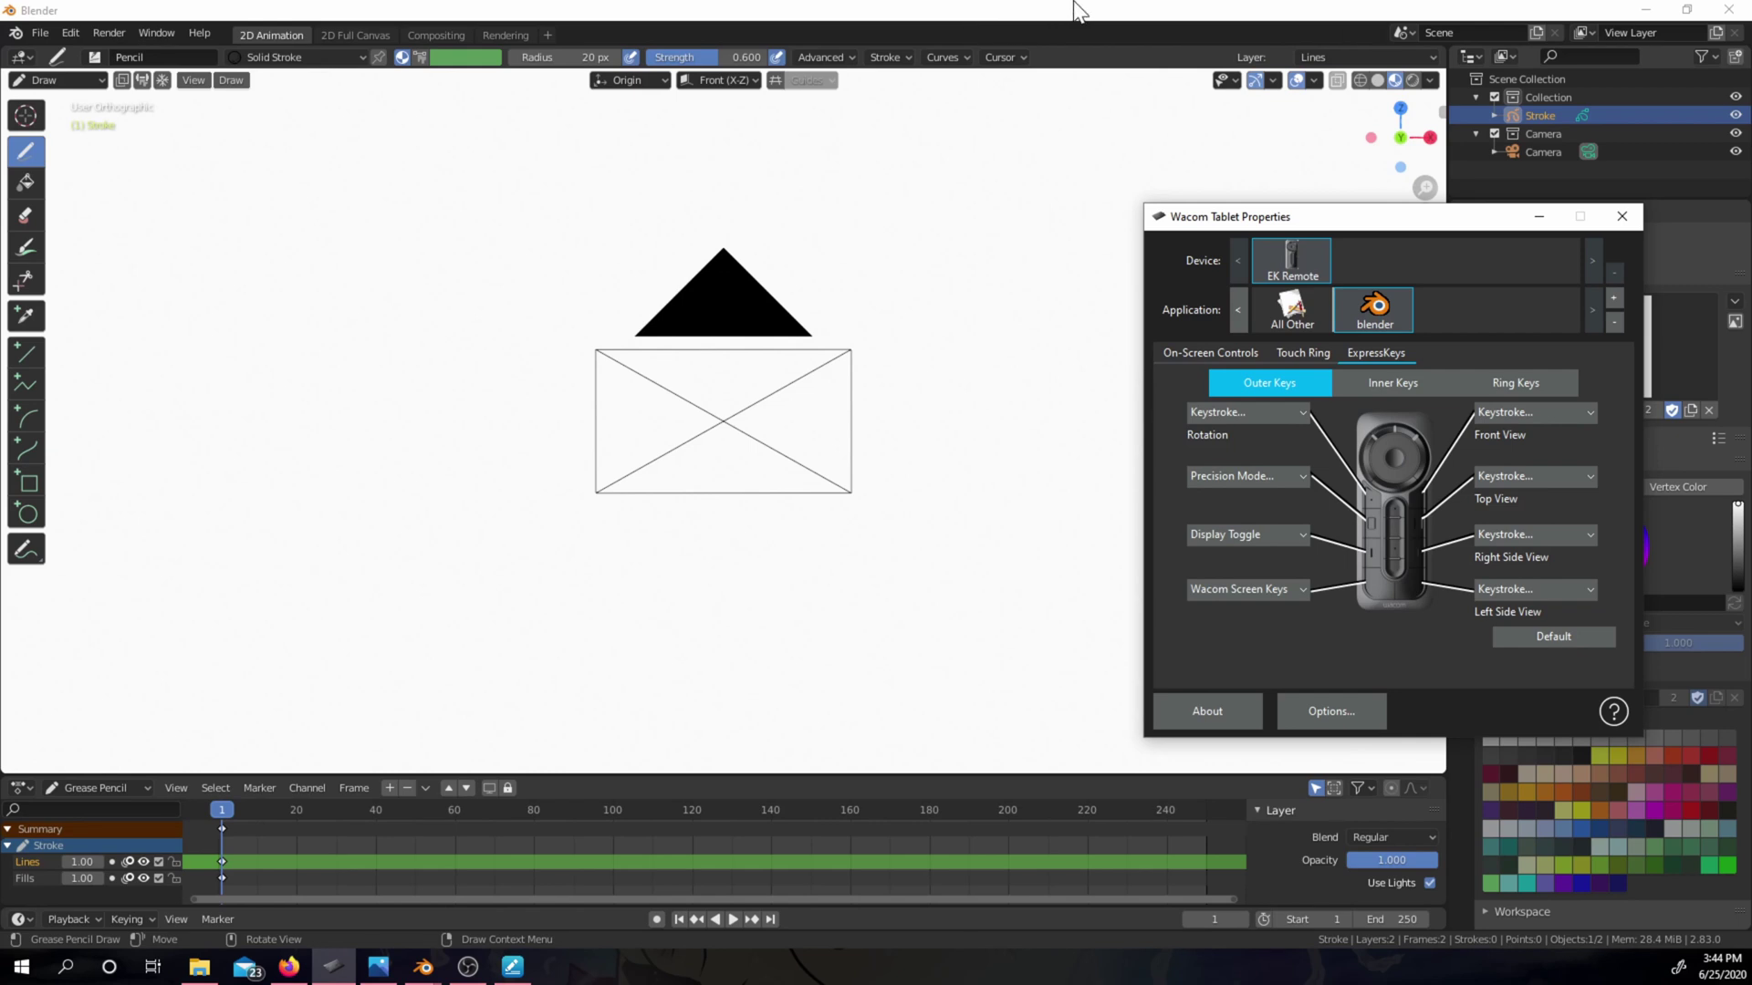
- Return to Blender's front-on view of the triangle and crossed rectangle
{"action": "left_click", "coordinate": [1251, 26]}
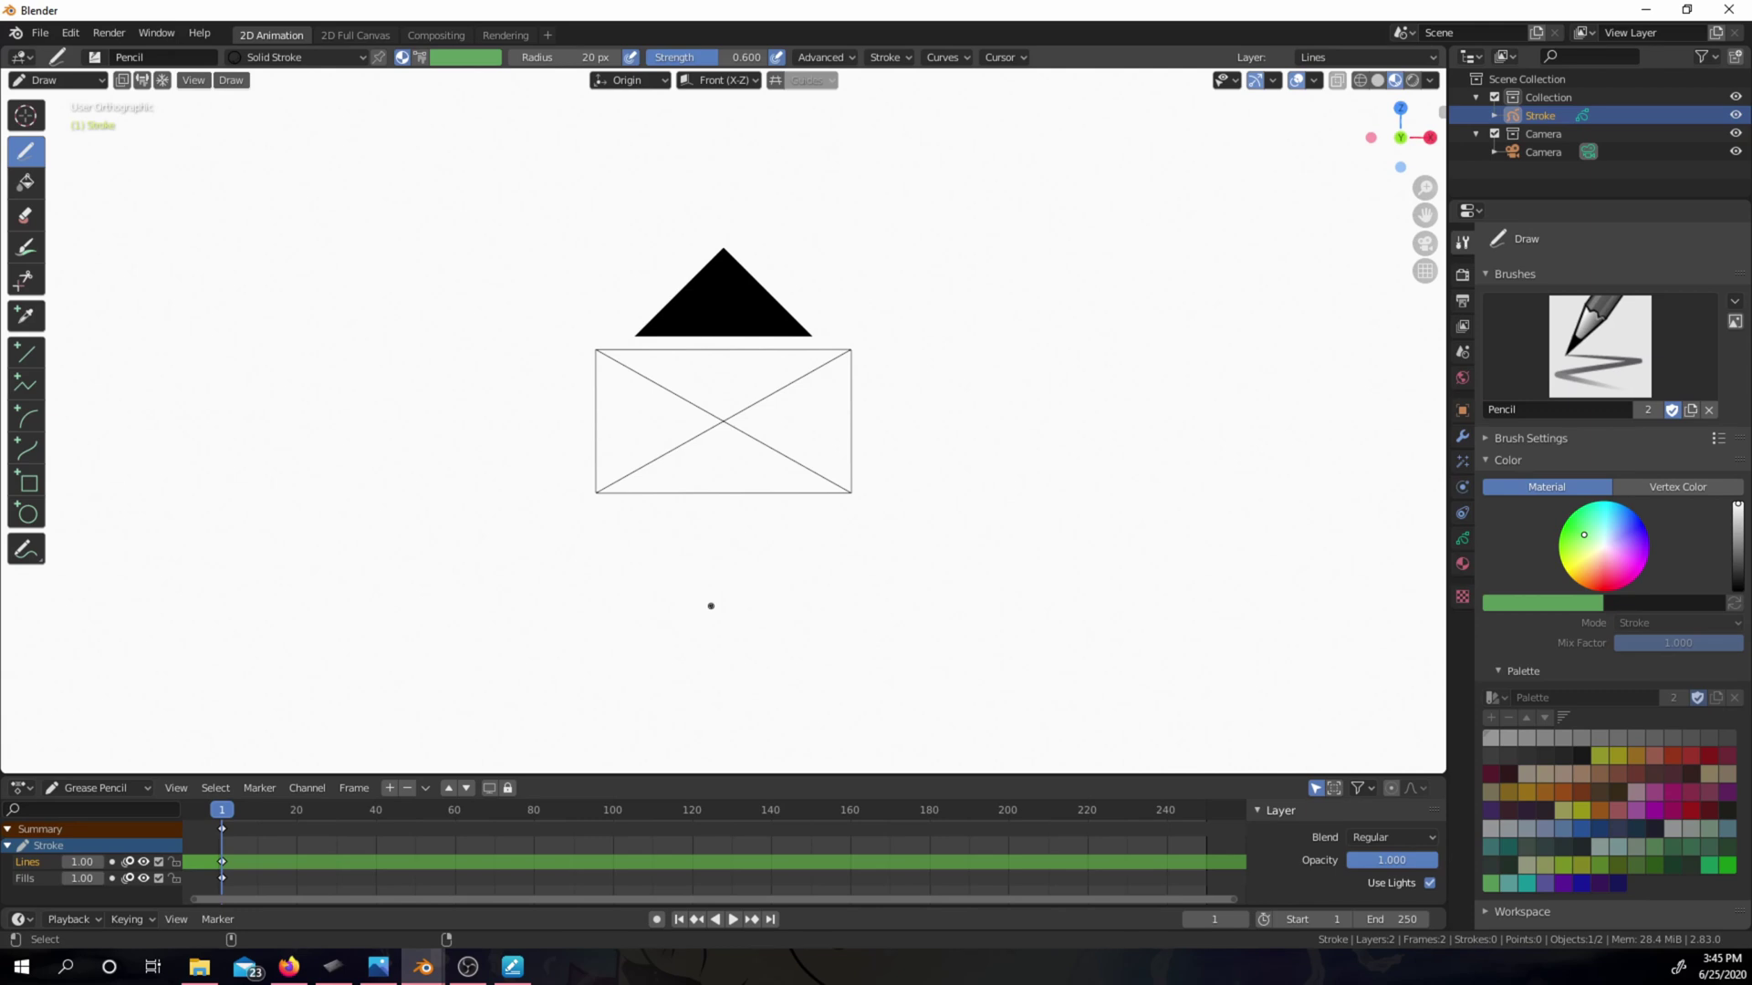
- Orbit and roll the view around the drawing, undoing the stray pencil stroke below the rectangle
{"action": "mouse_move", "coordinate": [711, 606]}
{"action": "middle_mouse_down"}
{"action": "mouse_move", "coordinate": [907, 544]}
{"action": "mouse_move", "coordinate": [676, 657]}
{"action": "mouse_move", "coordinate": [833, 602]}
{"action": "mouse_move", "coordinate": [583, 642]}
{"action": "mouse_move", "coordinate": [939, 598]}
{"action": "mouse_move", "coordinate": [596, 664]}
{"action": "middle_mouse_up"}
{"action": "mouse_move", "coordinate": [707, 645]}
{"action": "middle_mouse_down"}
{"action": "mouse_move", "coordinate": [796, 616]}
{"action": "mouse_move", "coordinate": [720, 660]}
{"action": "middle_mouse_up"}
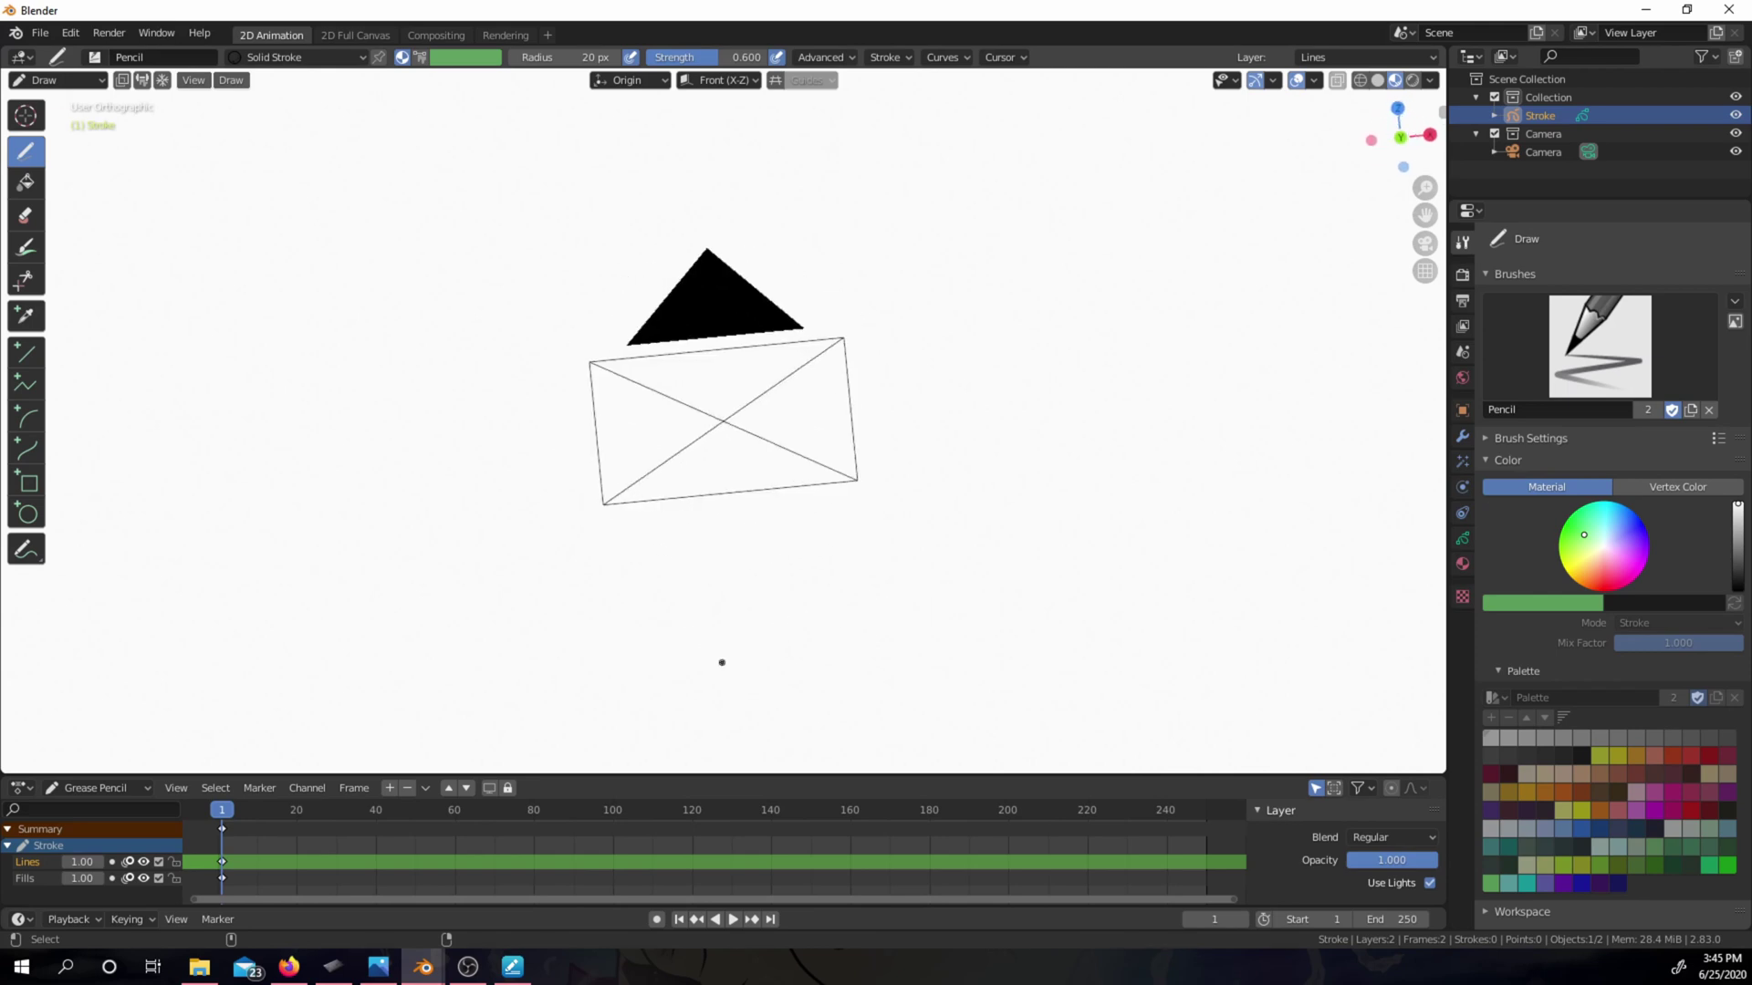
{"action": "mouse_move", "coordinate": [723, 631]}
{"action": "left_mouse_down"}
{"action": "mouse_move", "coordinate": [850, 606]}
{"action": "mouse_move", "coordinate": [801, 629]}
{"action": "left_mouse_up"}
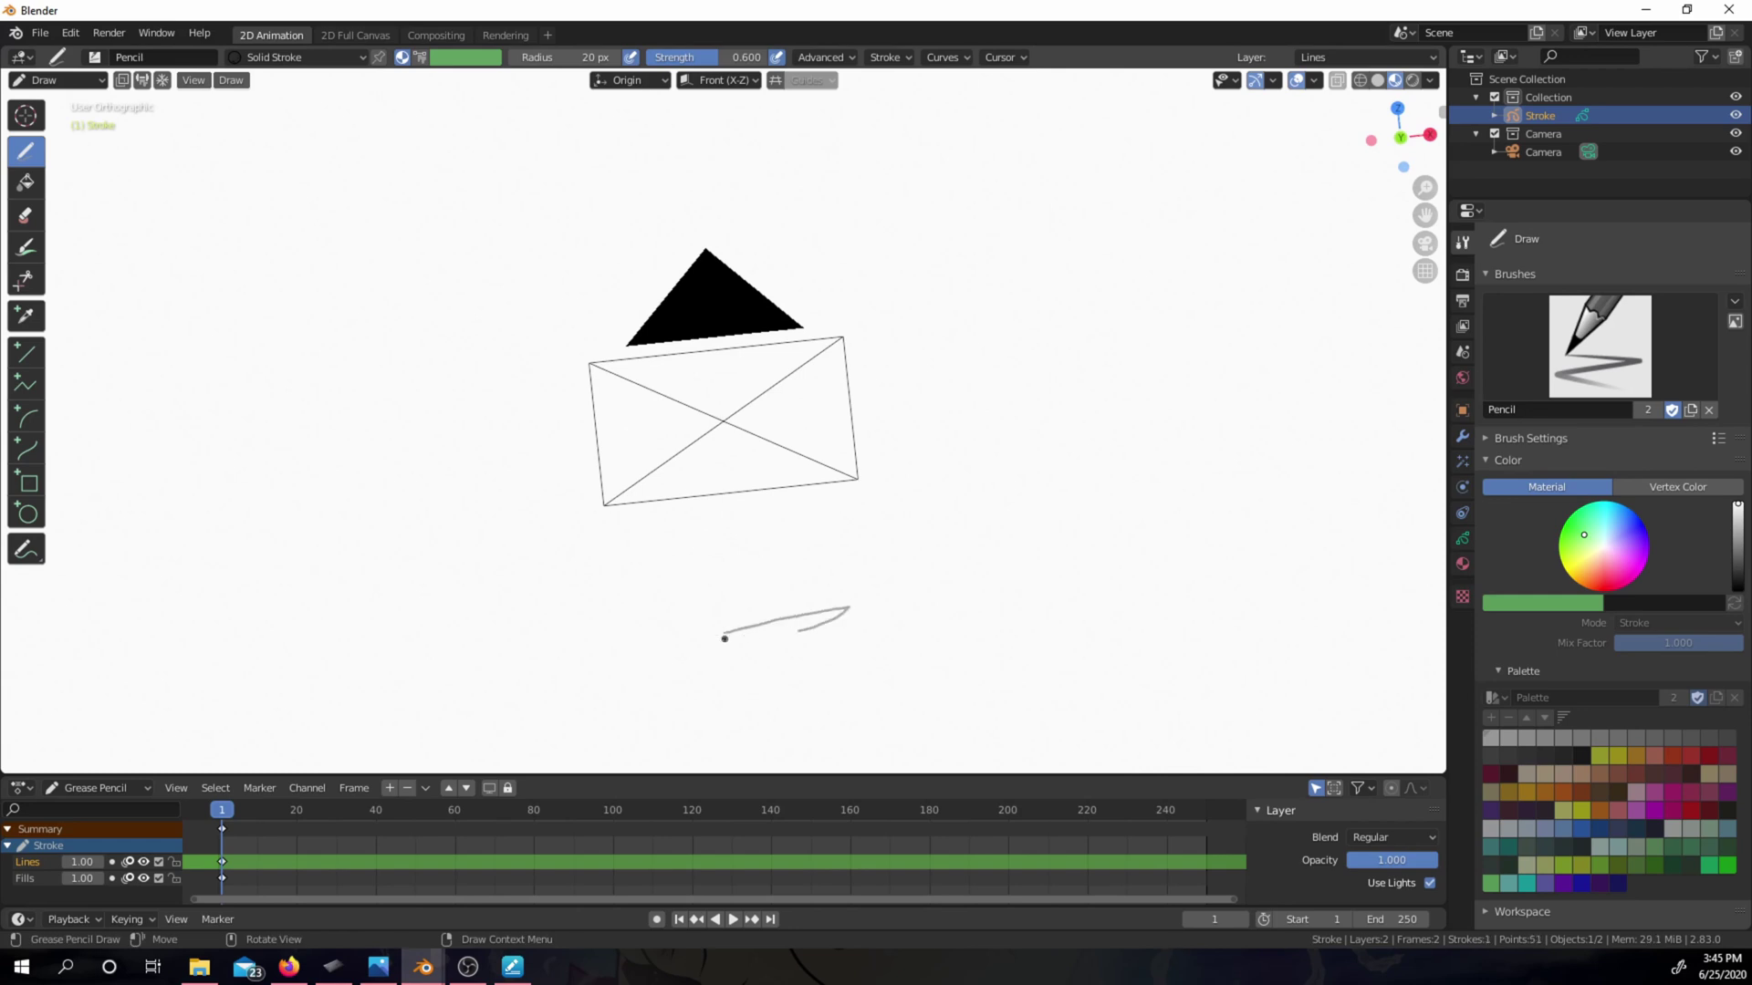
{"action": "mouse_move", "coordinate": [725, 639]}
{"action": "middle_mouse_down"}
{"action": "mouse_move", "coordinate": [782, 618]}
{"action": "mouse_move", "coordinate": [742, 653]}
{"action": "mouse_move", "coordinate": [649, 671]}
{"action": "mouse_move", "coordinate": [802, 638]}
{"action": "mouse_move", "coordinate": [638, 653]}
{"action": "mouse_move", "coordinate": [742, 645]}
{"action": "mouse_move", "coordinate": [704, 657]}
{"action": "middle_mouse_up"}
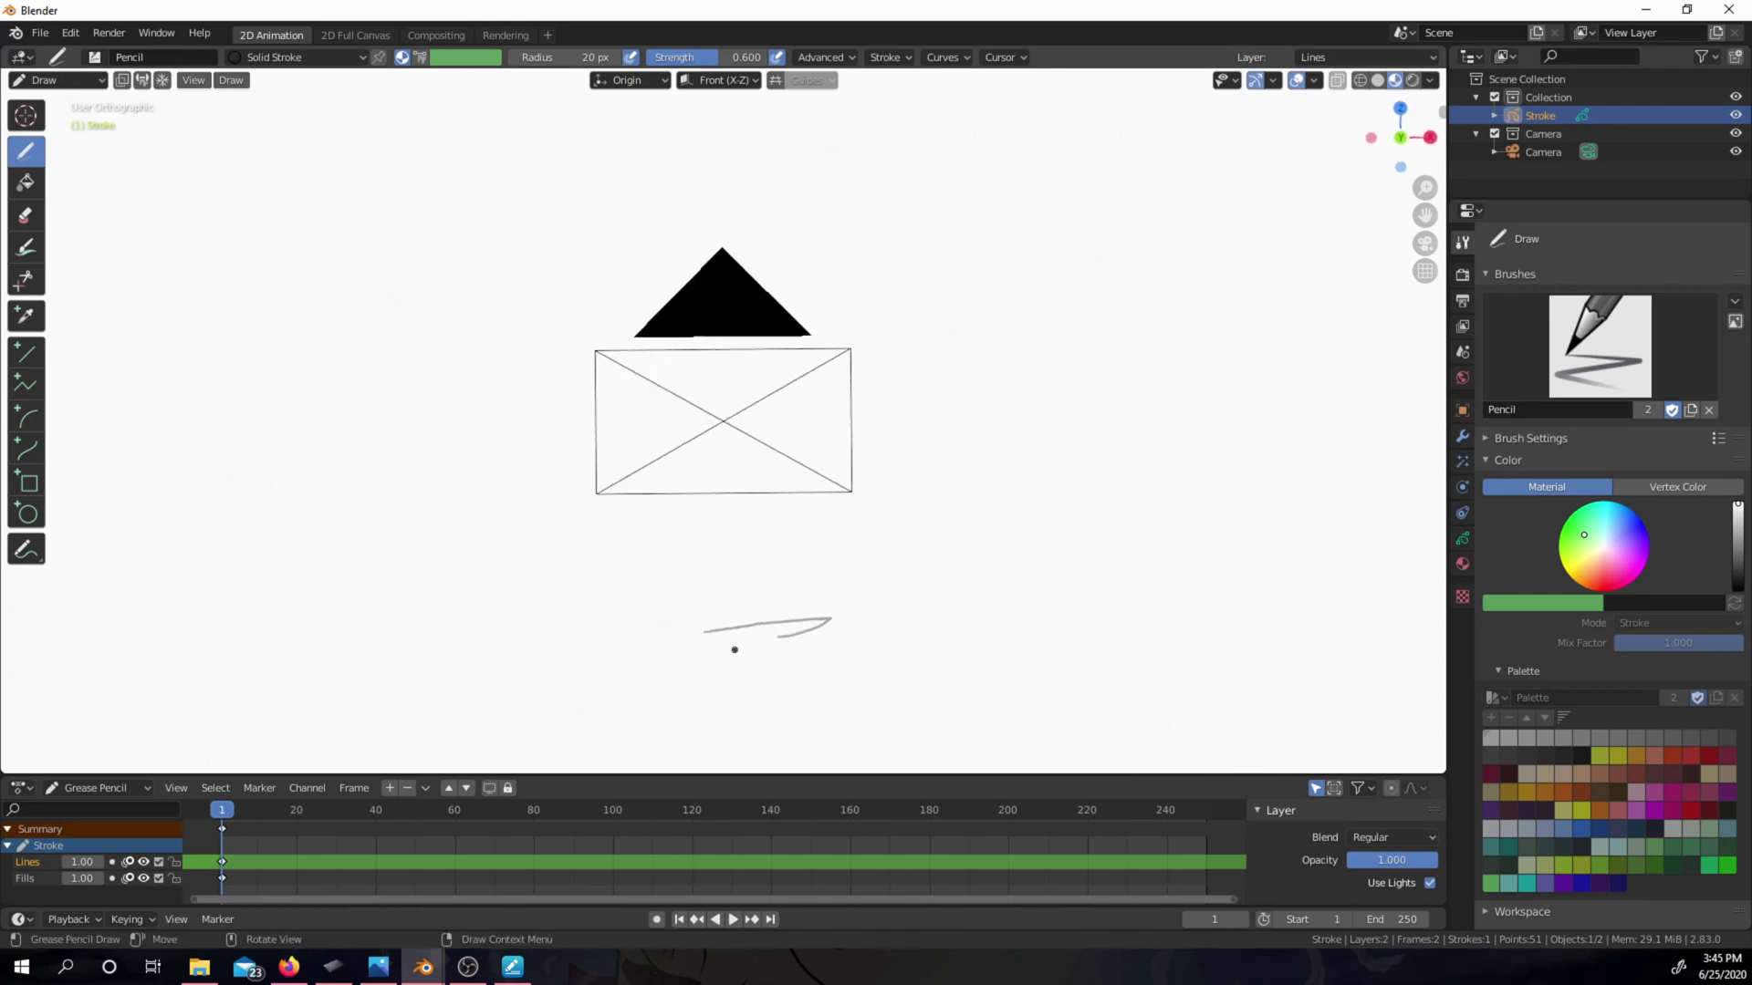
{"action": "key", "text": "ctrl+z"}
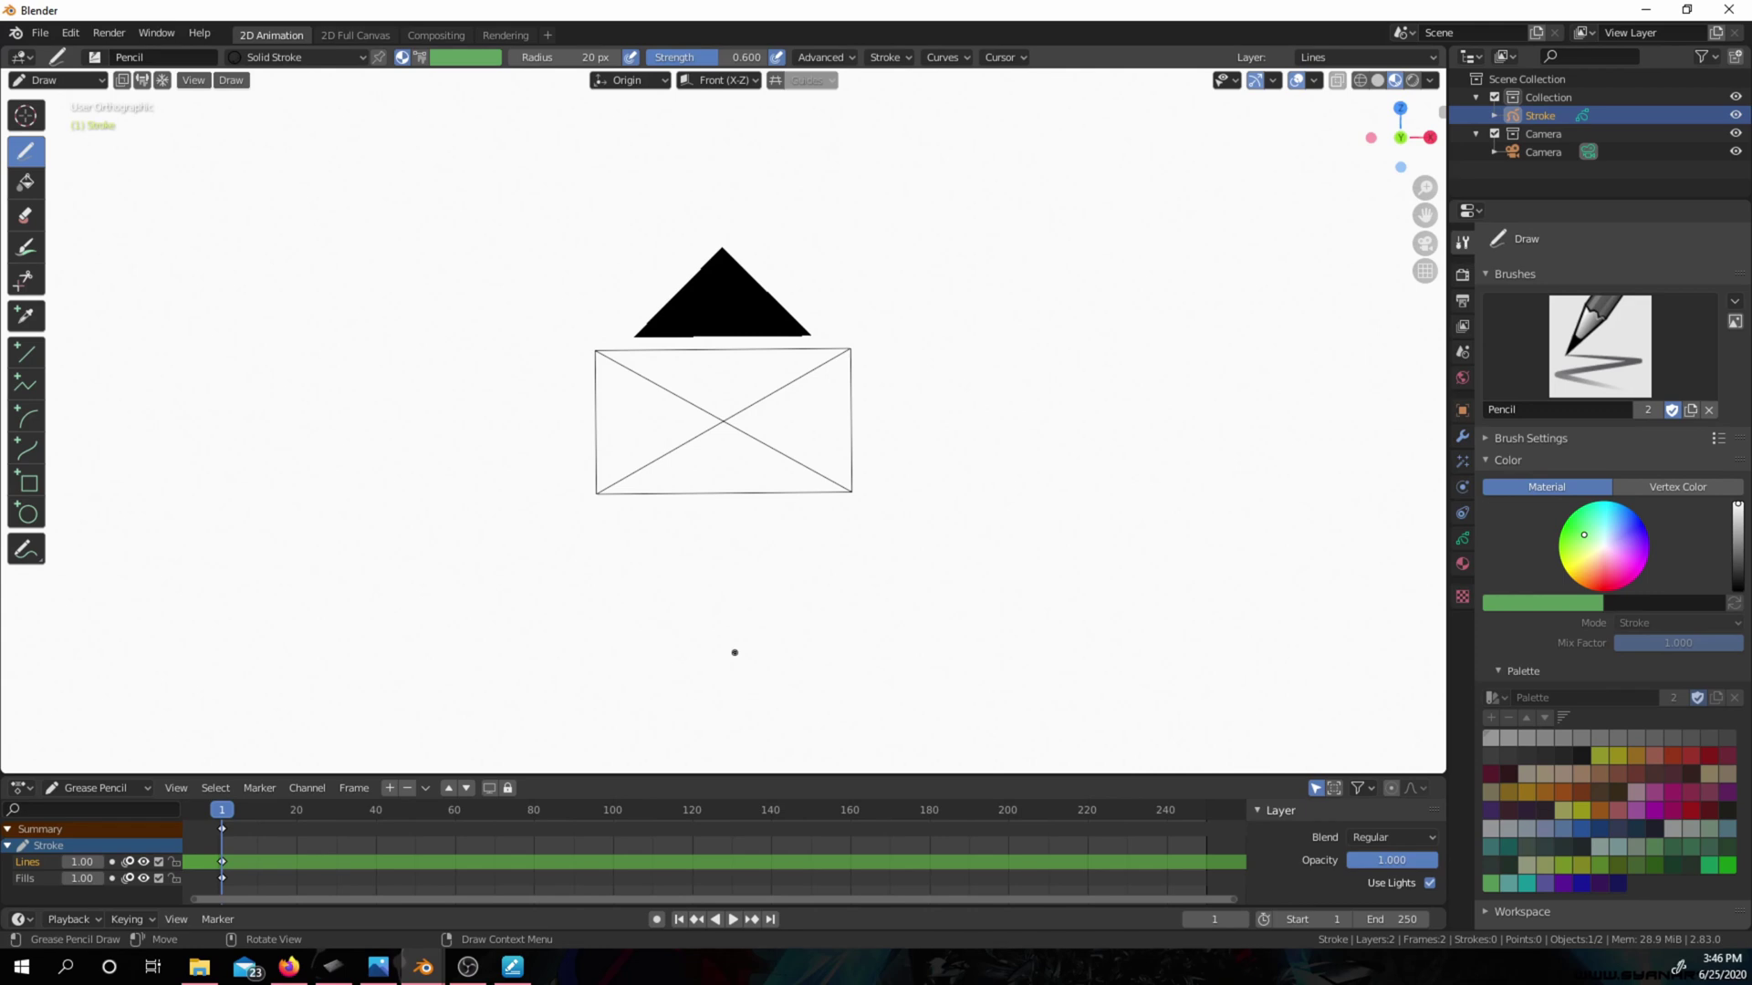
{"action": "mouse_move", "coordinate": [734, 652]}
{"action": "middle_mouse_down"}
{"action": "mouse_move", "coordinate": [708, 657]}
{"action": "mouse_move", "coordinate": [1009, 560]}
{"action": "mouse_move", "coordinate": [681, 699]}
{"action": "mouse_move", "coordinate": [760, 680]}
{"action": "mouse_move", "coordinate": [728, 707]}
{"action": "middle_mouse_up"}
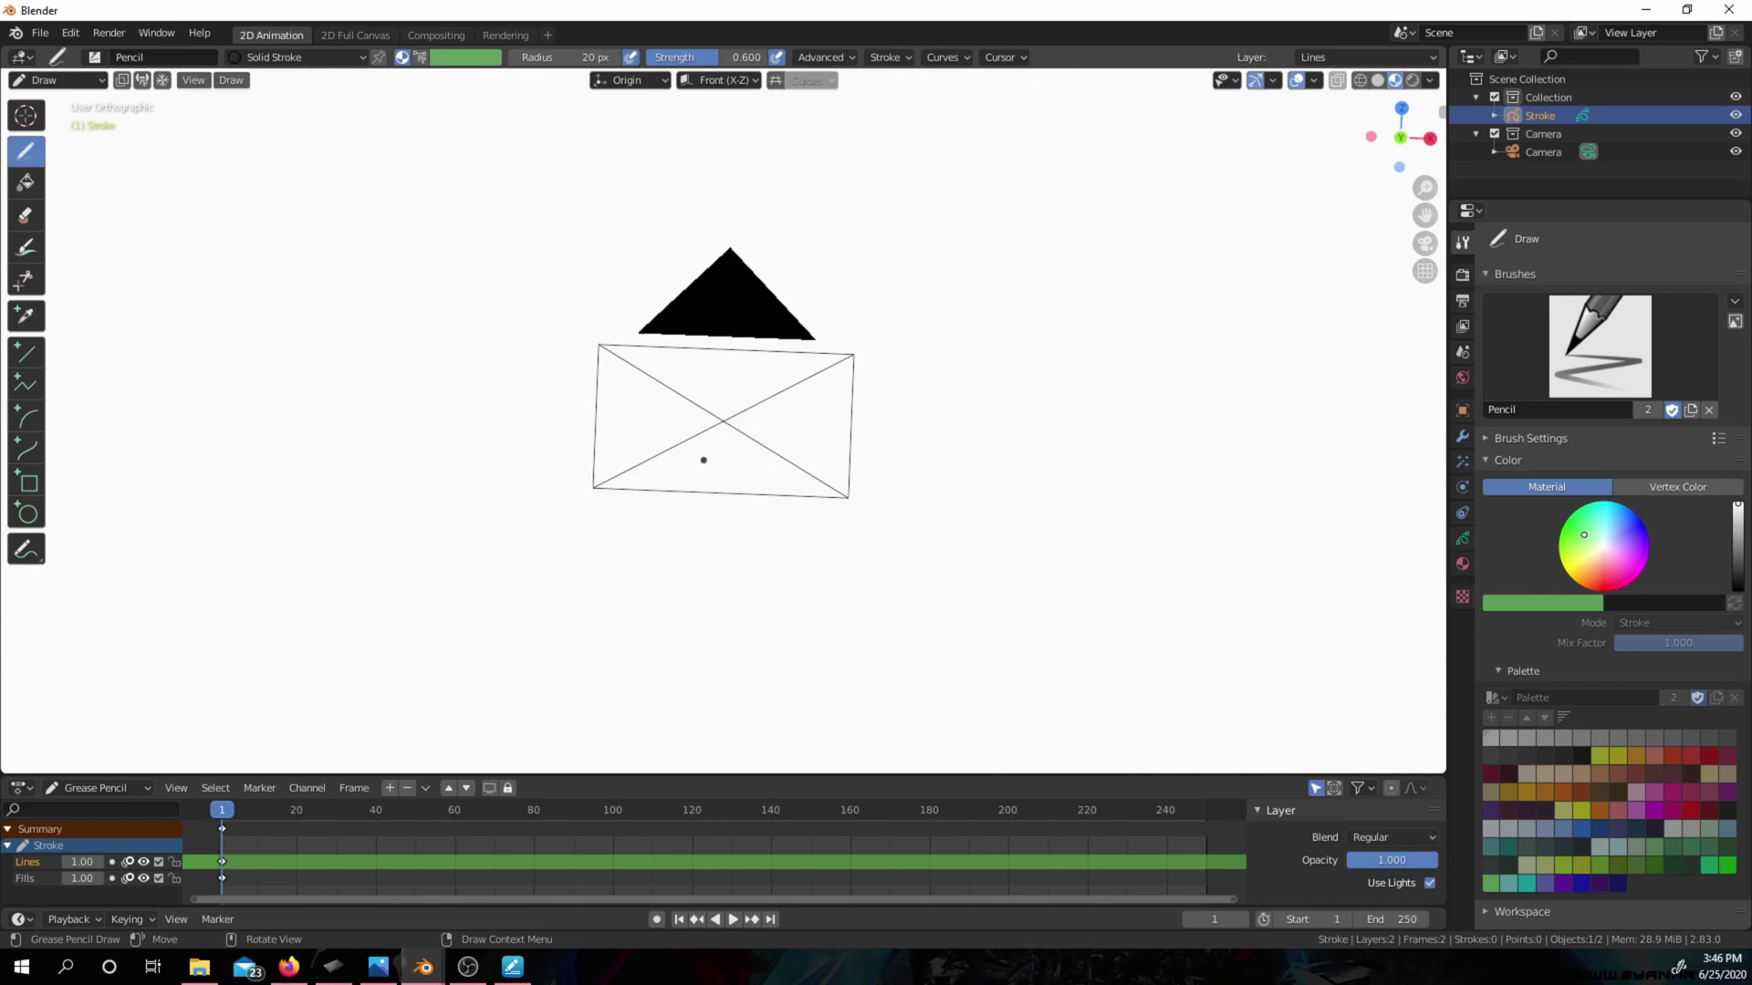
- Look through the scene camera and zoom in and back out
{"action": "key", "text": "KP_0"}
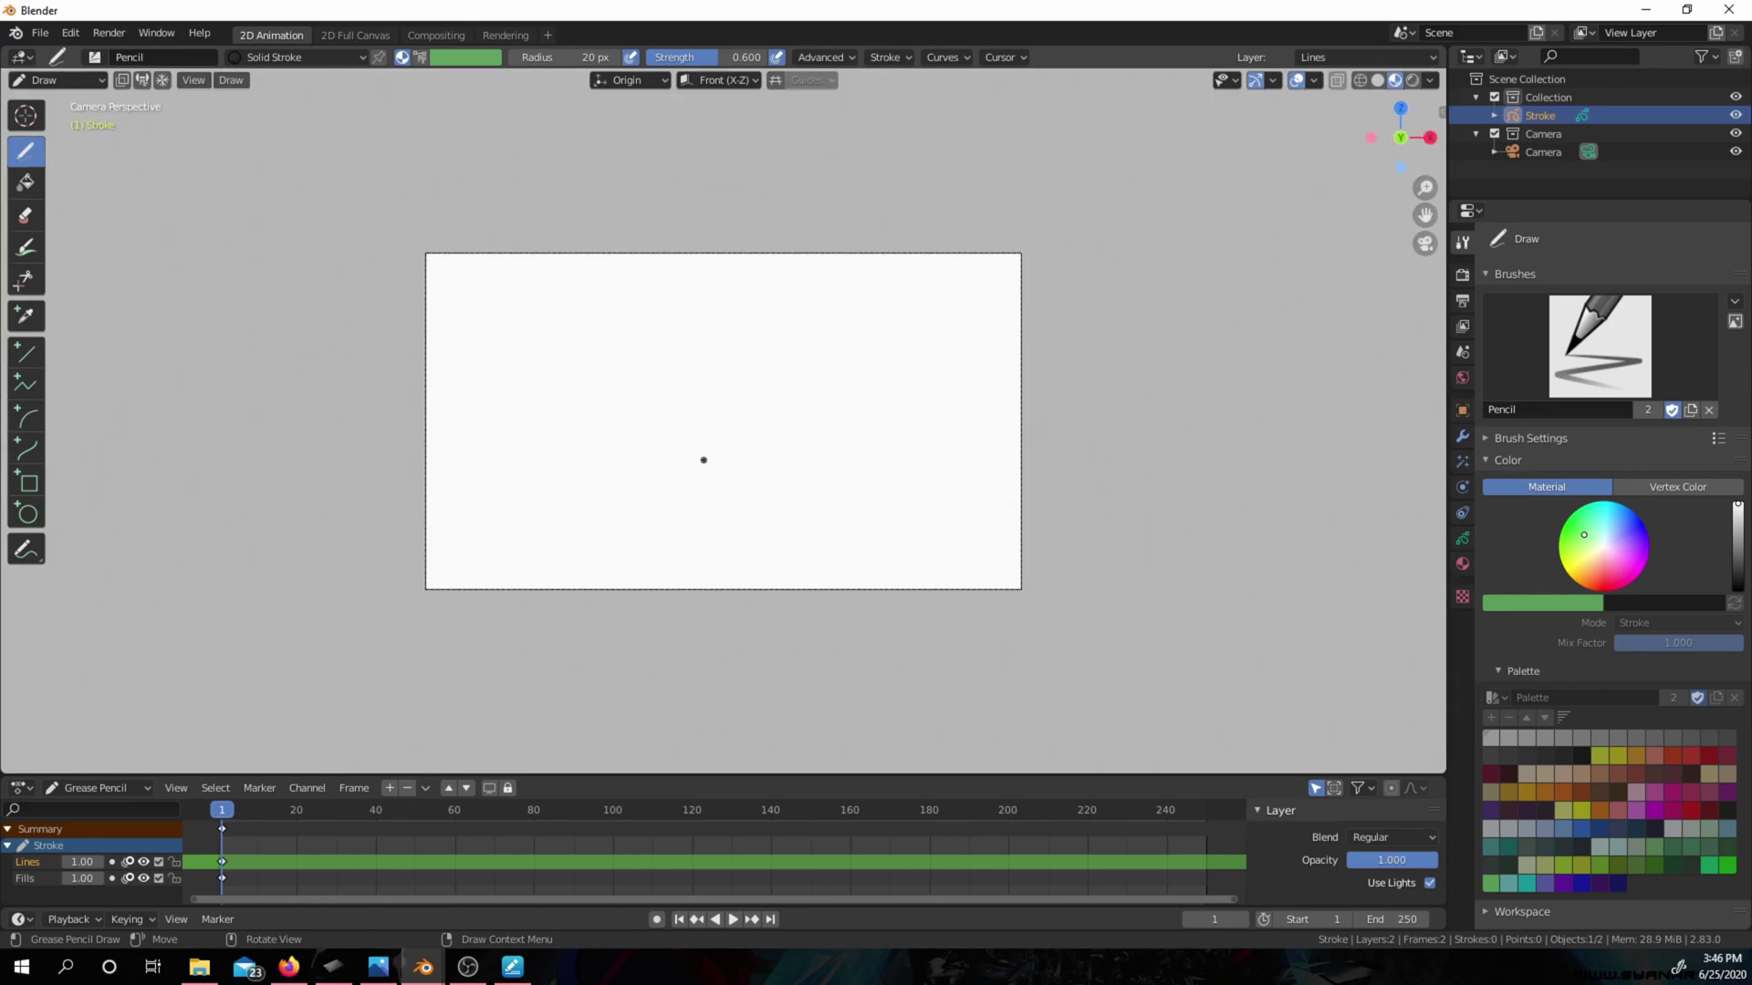
{"action": "scroll", "coordinate": [700, 377], "scroll_direction": "up", "scroll_amount": 5}
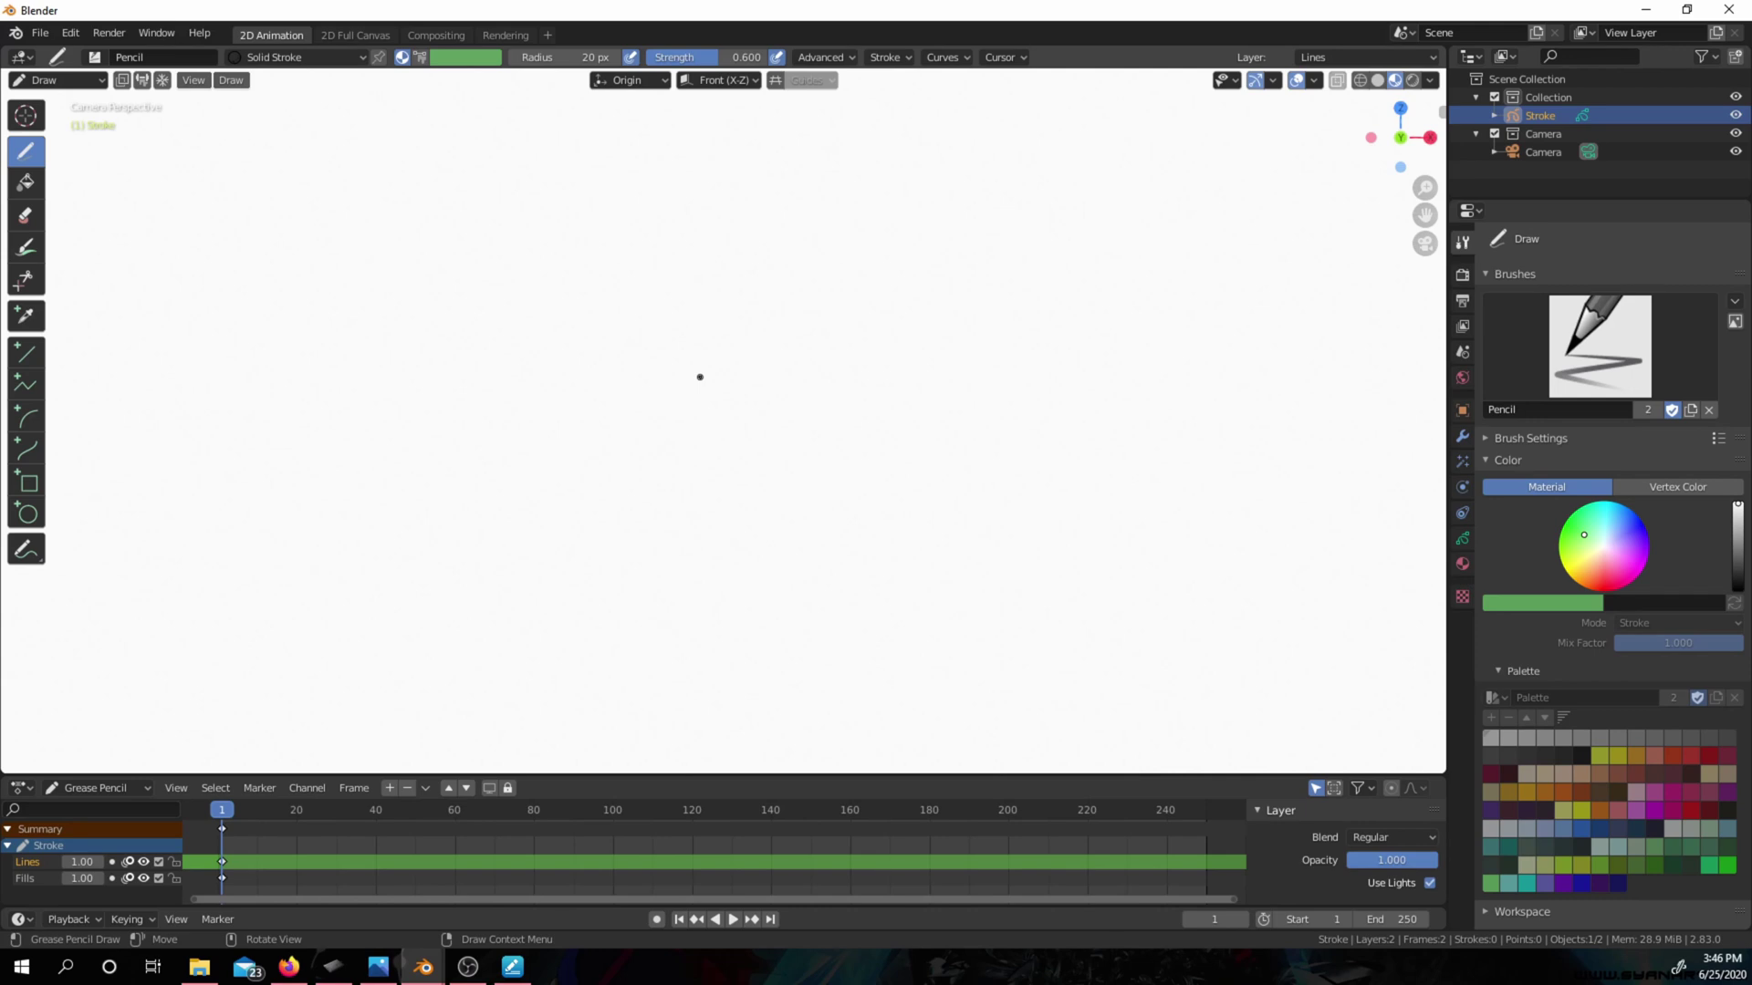
{"action": "scroll", "coordinate": [700, 377], "scroll_direction": "down", "scroll_amount": 3}
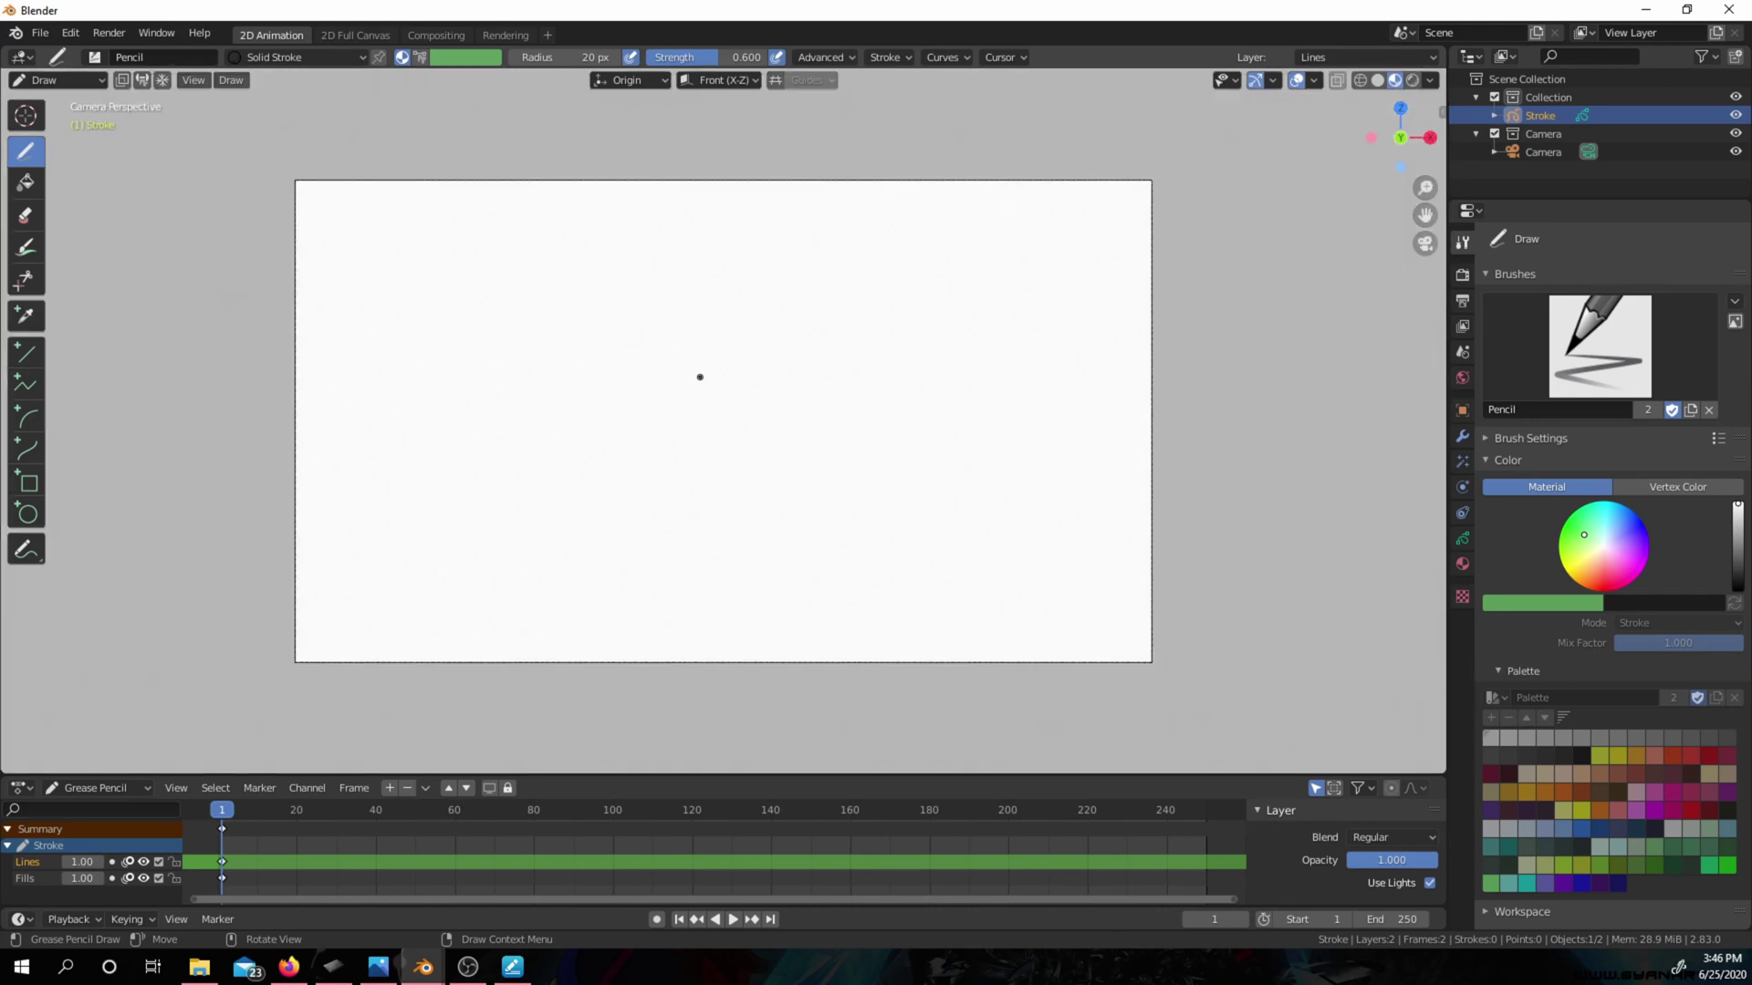
- Go to front view, then top view, zoom out, and tilt the grid to see the camera from above
{"action": "key", "text": "KP_1"}
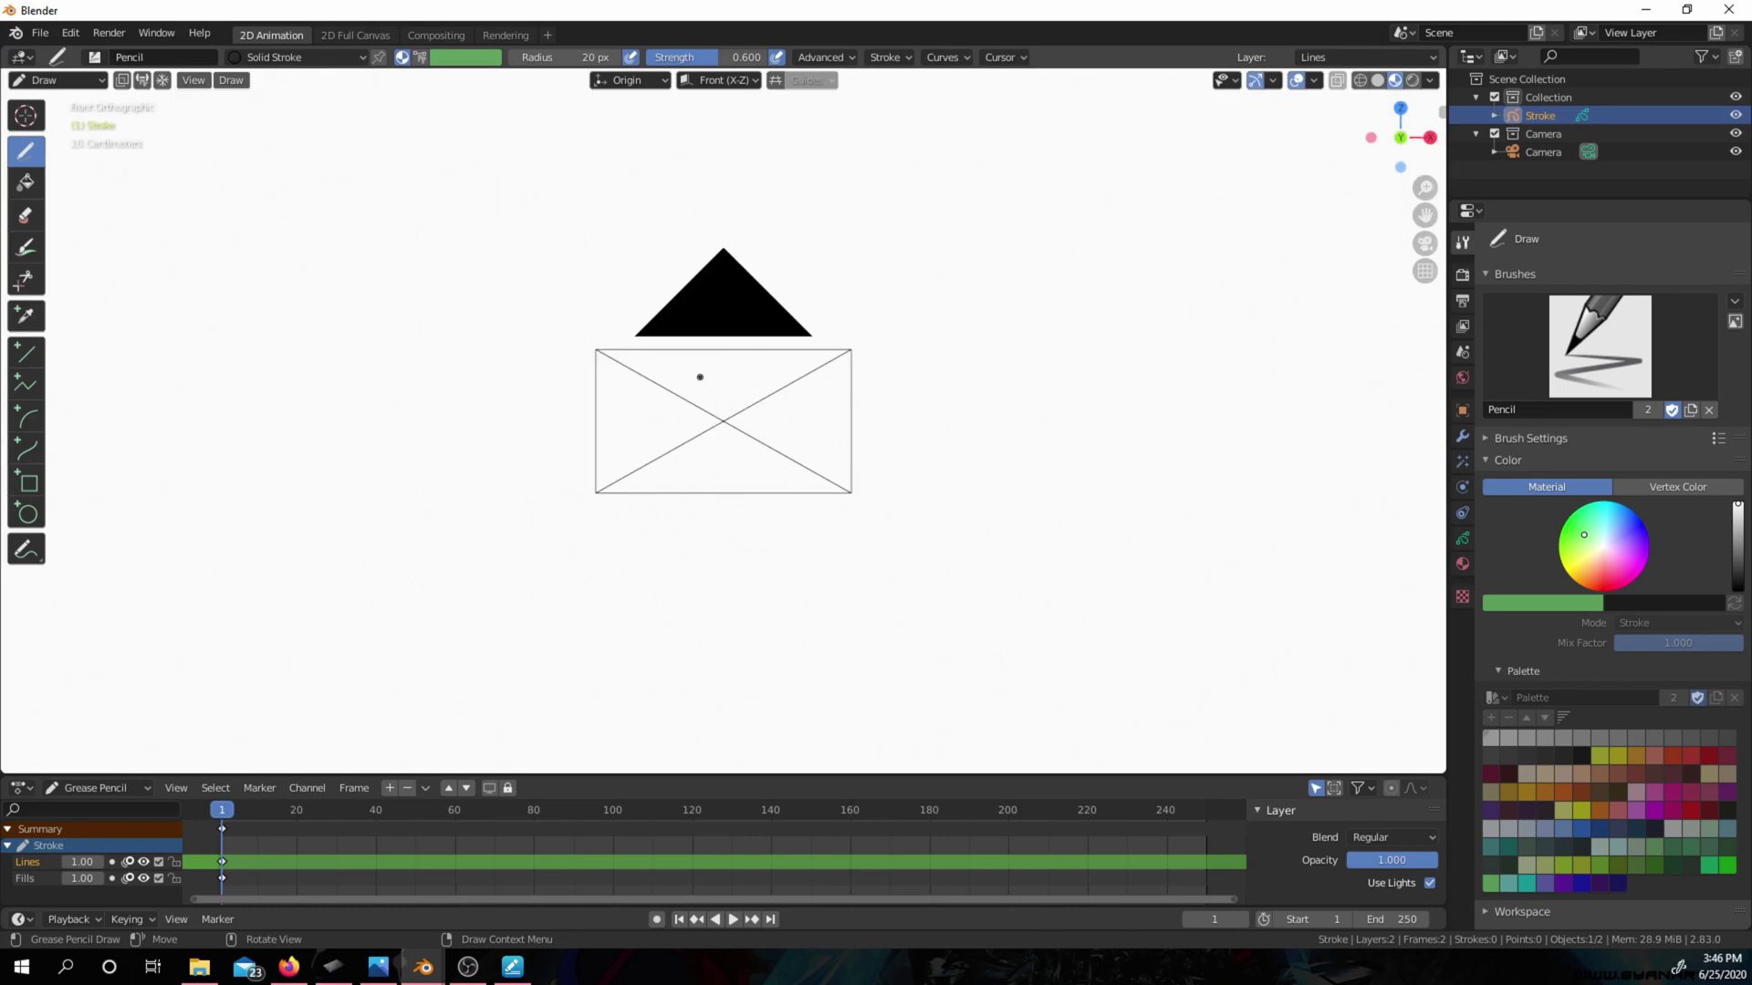
{"action": "key", "text": "KP_7"}
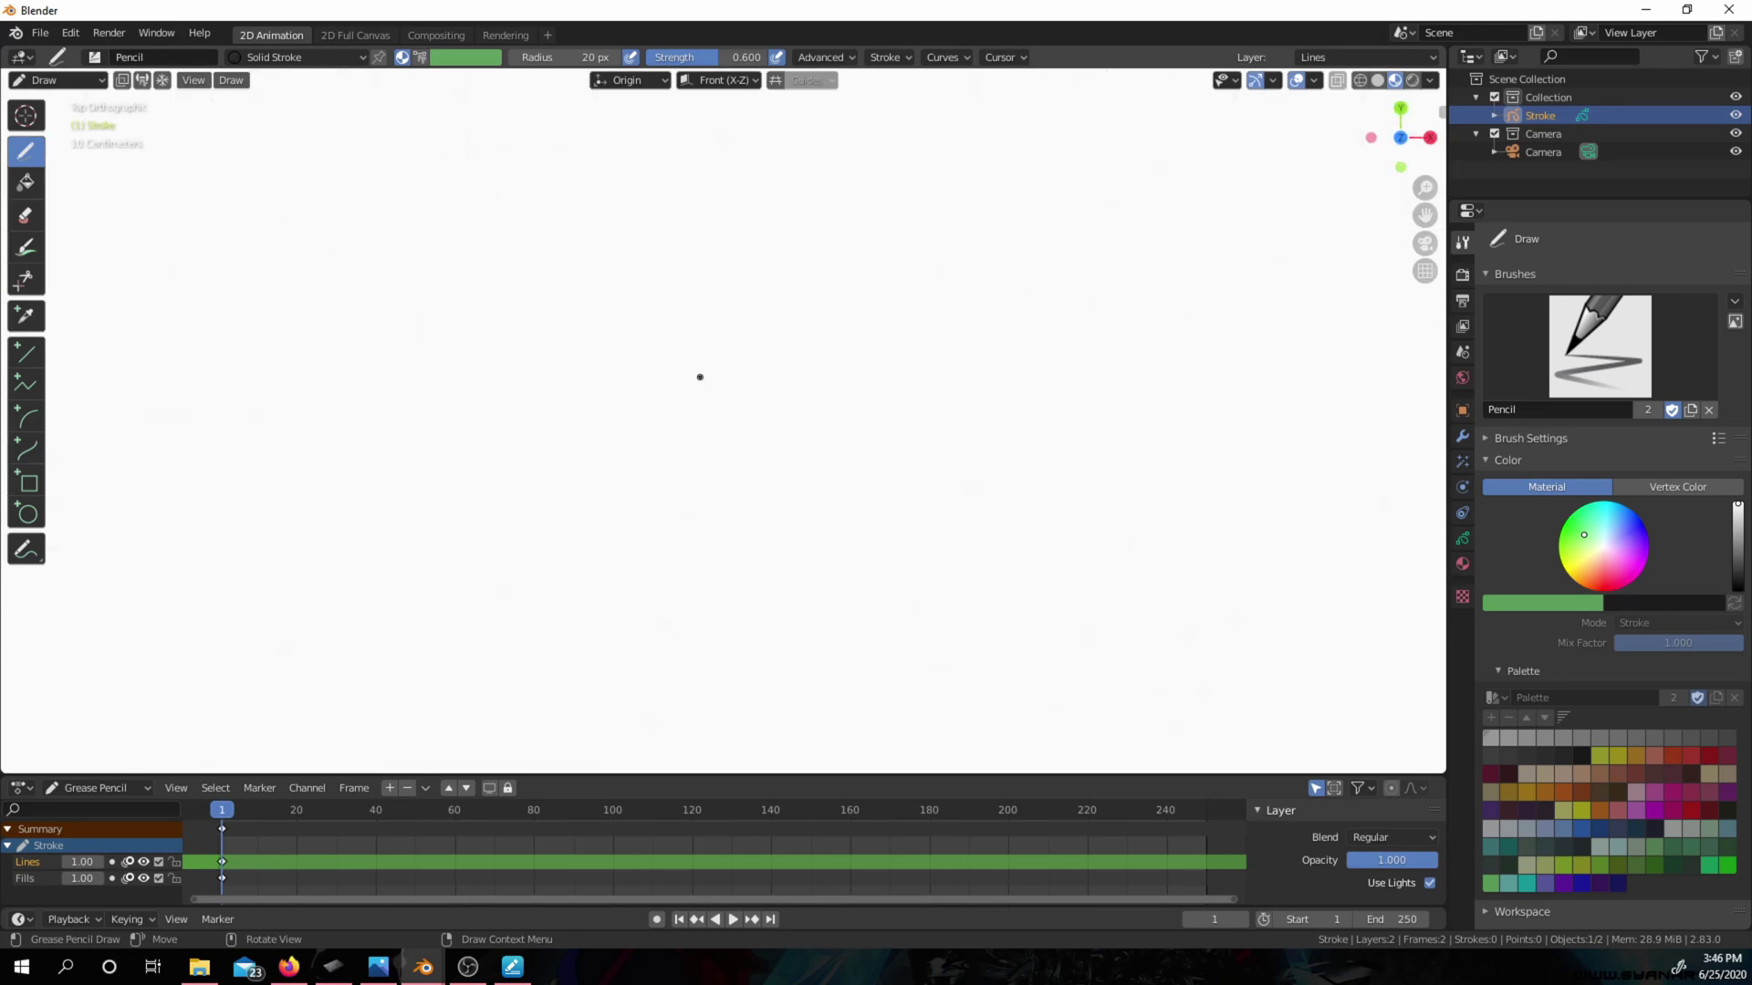
{"action": "scroll", "coordinate": [744, 529], "scroll_direction": "down", "scroll_amount": 4}
{"action": "middle_click_drag", "start_coordinate": [742, 550], "coordinate": [761, 638]}
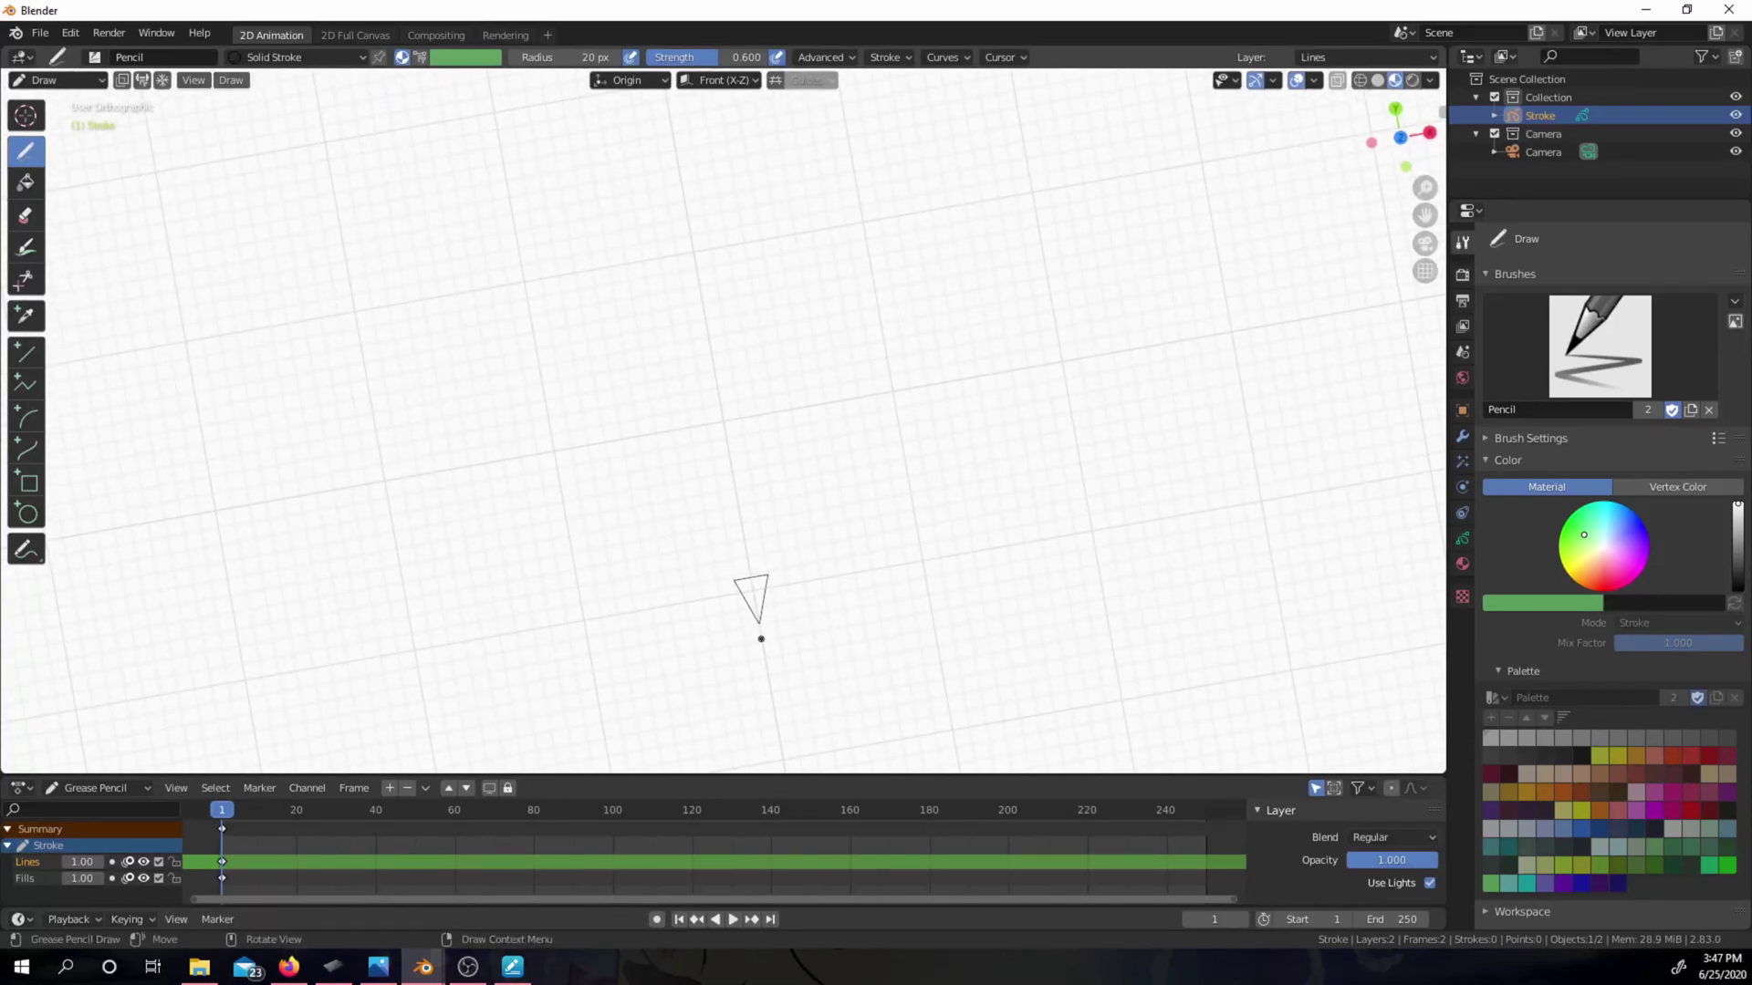
- Return to Front Orthographic view and zoom in on the triangle and rectangle
{"action": "key", "text": "KP_1"}
{"action": "scroll", "coordinate": [736, 433], "scroll_direction": "up", "scroll_amount": 10}
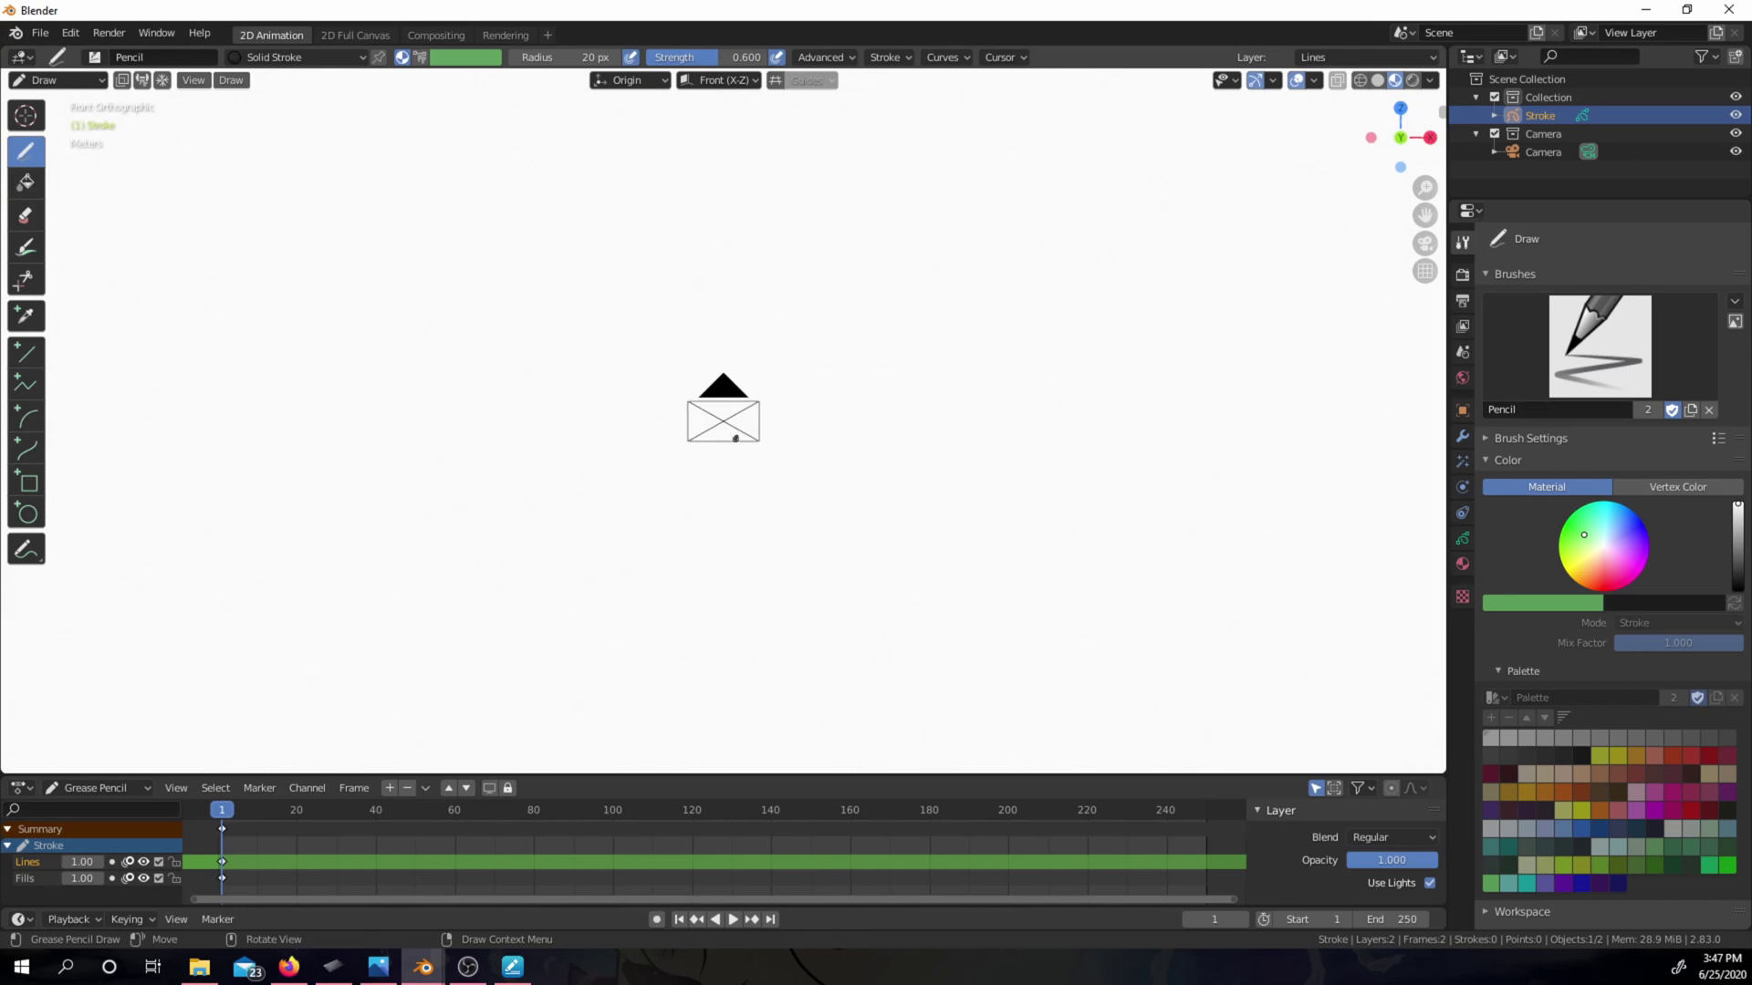